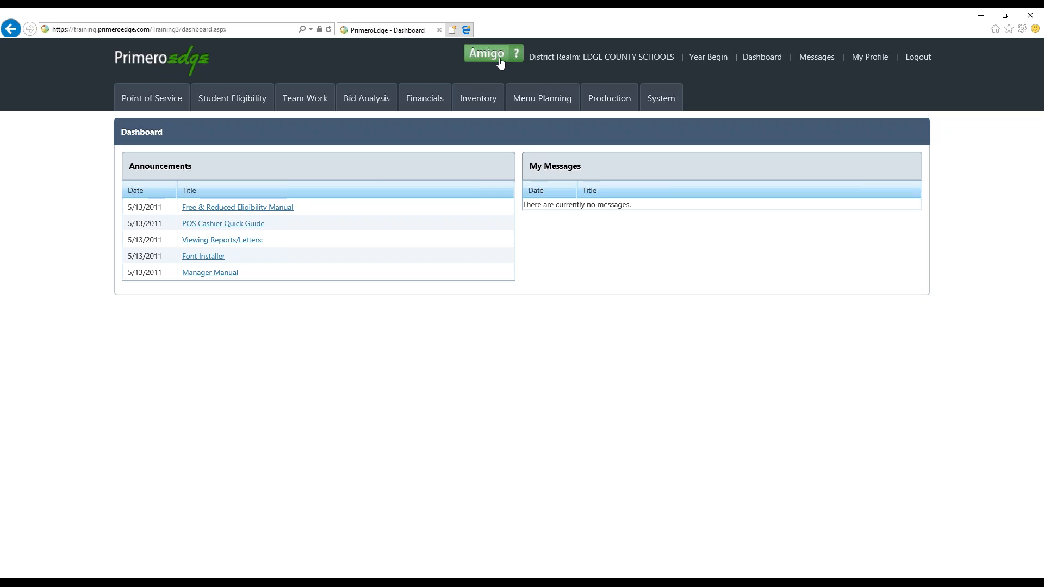
Open the Amigo help and look through its Announcements and Release Notes sections, collapsing each again
{"action": "left_click", "coordinate": [499, 58]}
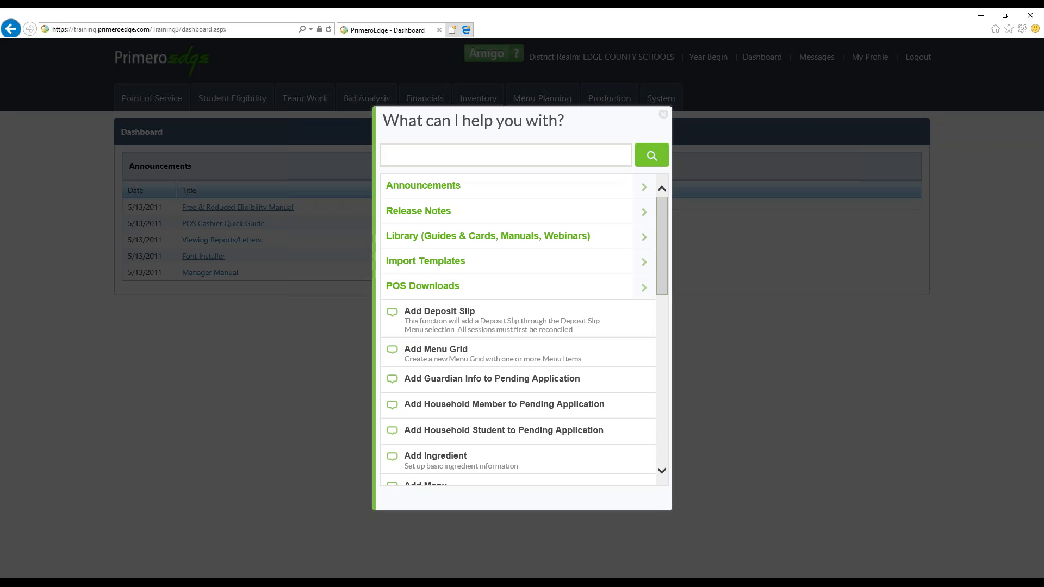
{"action": "left_click", "coordinate": [642, 188]}
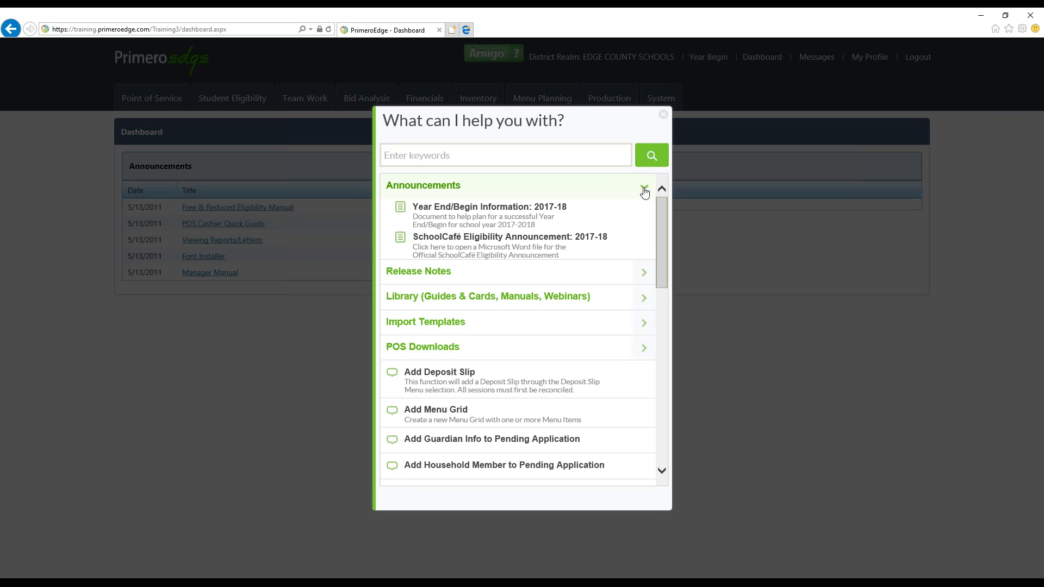
{"action": "left_click", "coordinate": [644, 189]}
{"action": "left_click", "coordinate": [644, 212]}
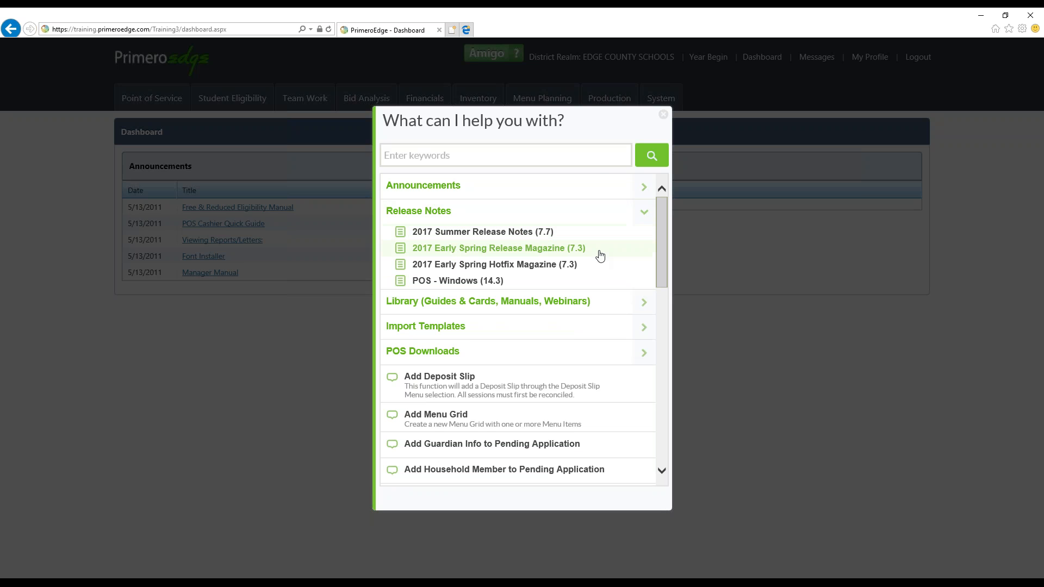
{"action": "left_click", "coordinate": [644, 213]}
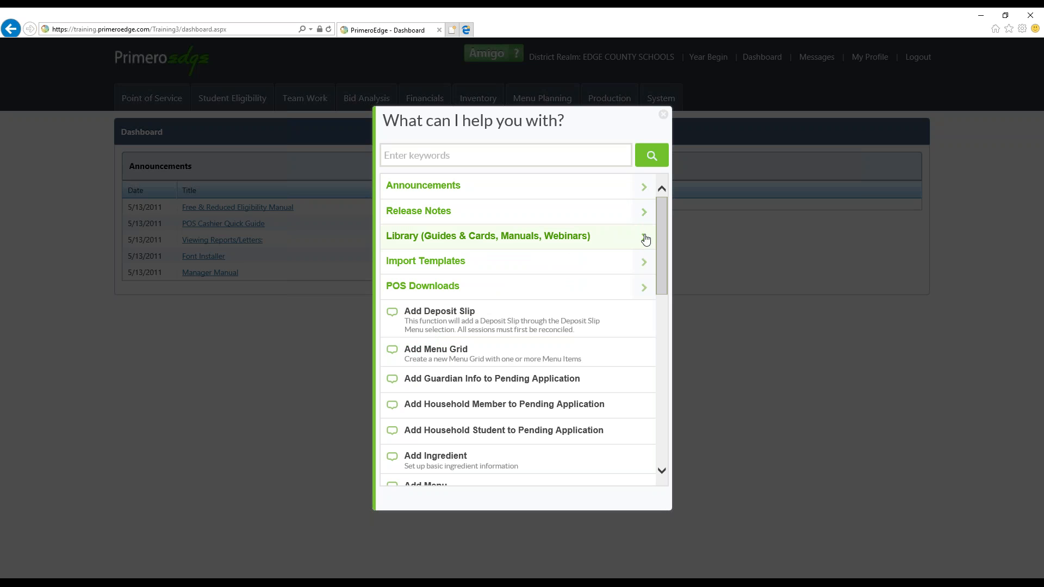
View the Student Eligibility resources in the help's Library section, and close the resource list
{"action": "left_click", "coordinate": [644, 237]}
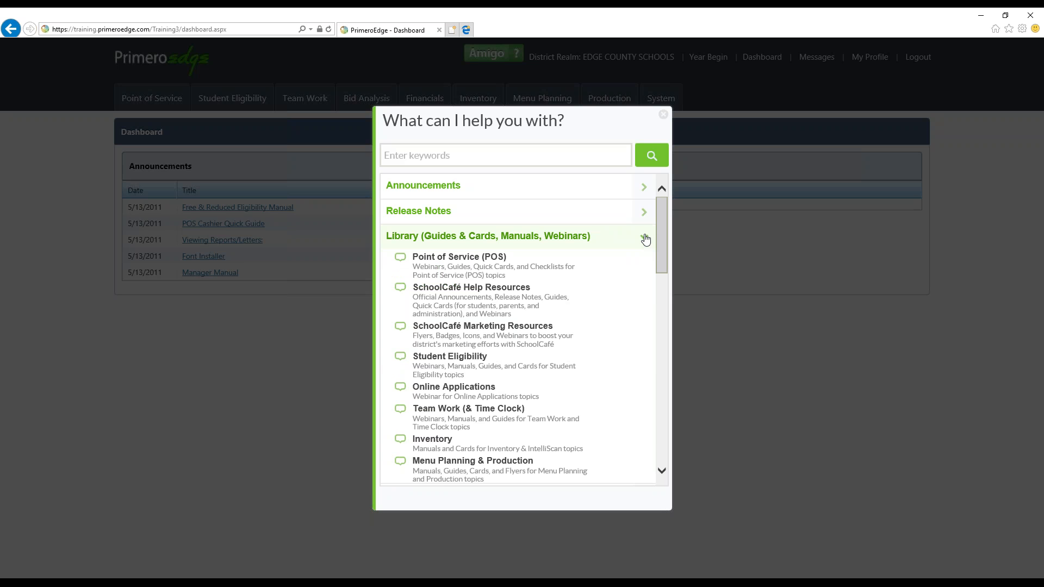
{"action": "left_click_drag", "start_coordinate": [664, 247], "coordinate": [662, 262]}
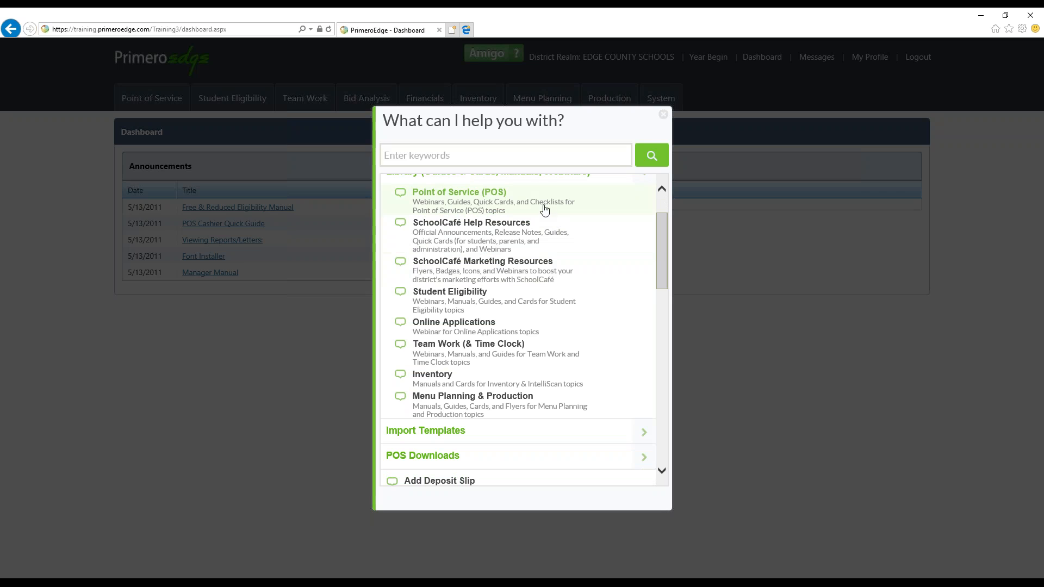
{"action": "left_click", "coordinate": [544, 303]}
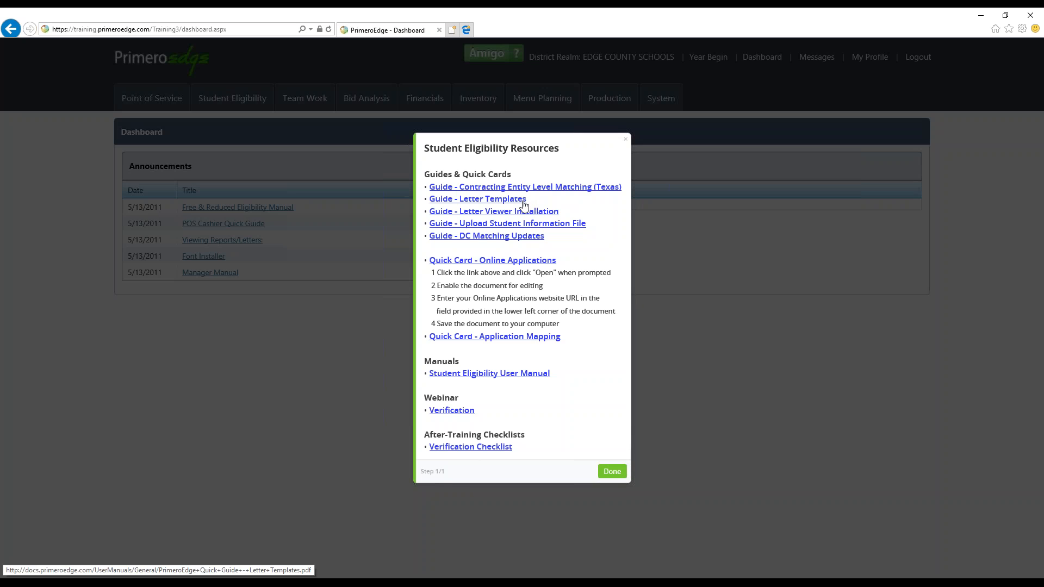
{"action": "left_click", "coordinate": [625, 139]}
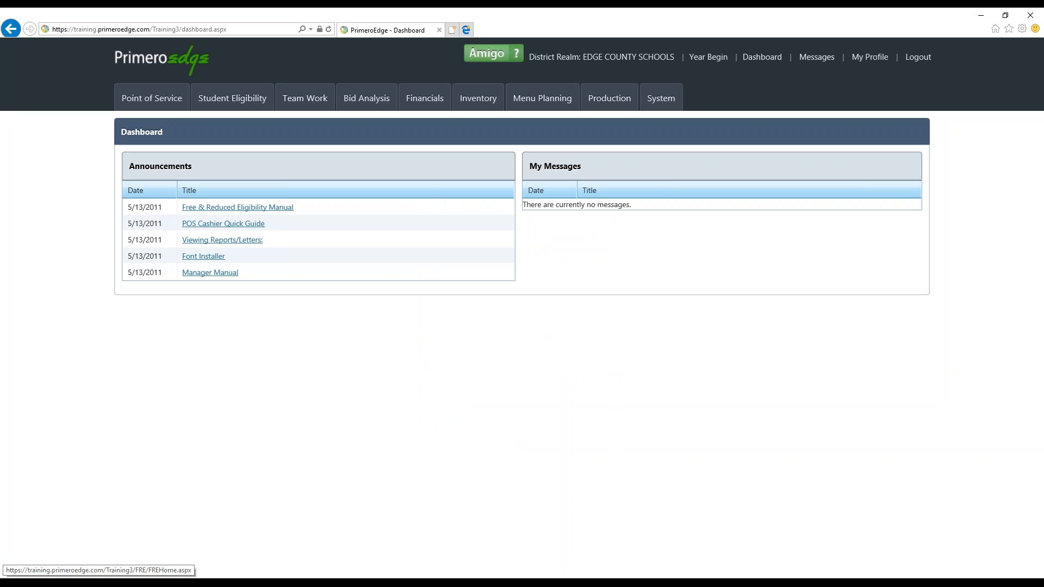
Go to the Students page among the Patrons of Student Eligibility
{"action": "left_click", "coordinate": [260, 99]}
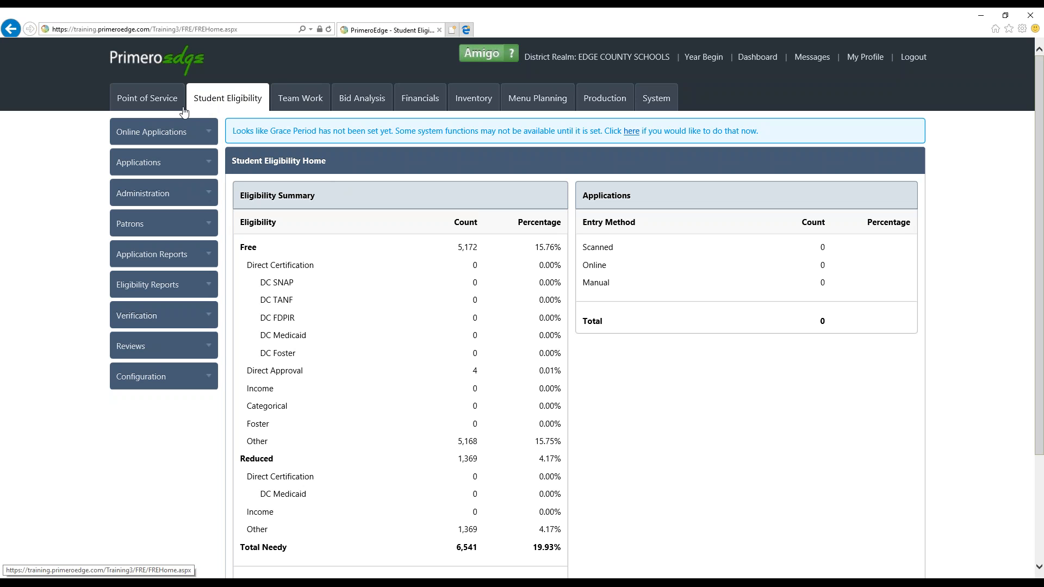
{"action": "left_click", "coordinate": [154, 227]}
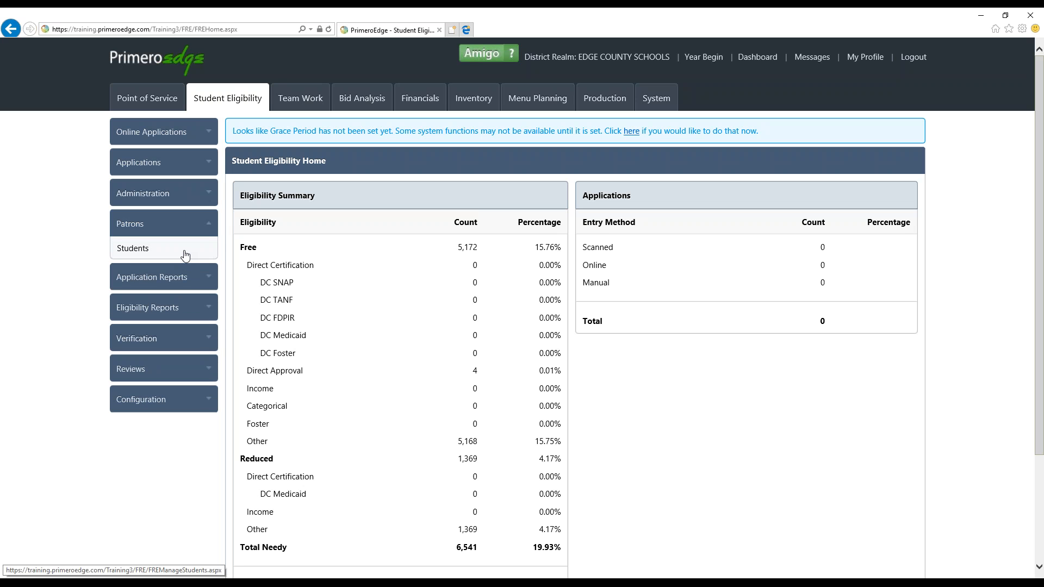
{"action": "left_click", "coordinate": [174, 228]}
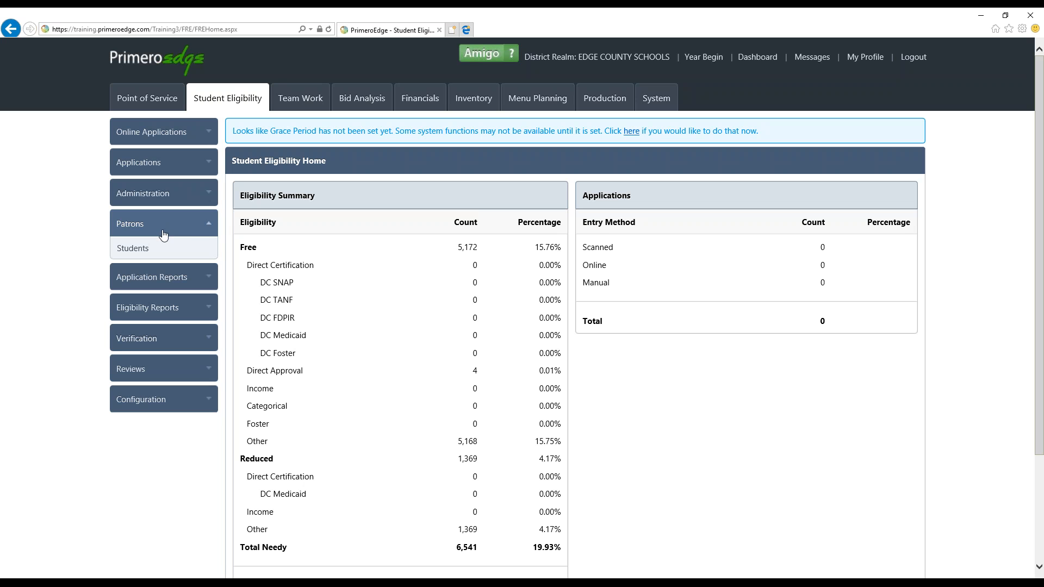
{"action": "left_click", "coordinate": [140, 250]}
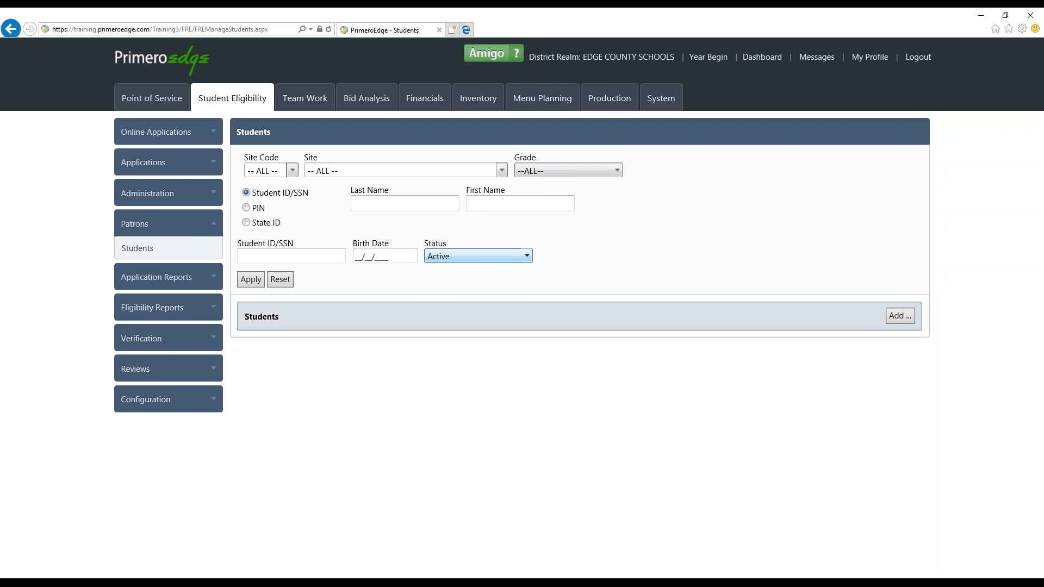
Set the student search's Status filter to --ALL-- to include active and inactive students
{"action": "left_click", "coordinate": [478, 256]}
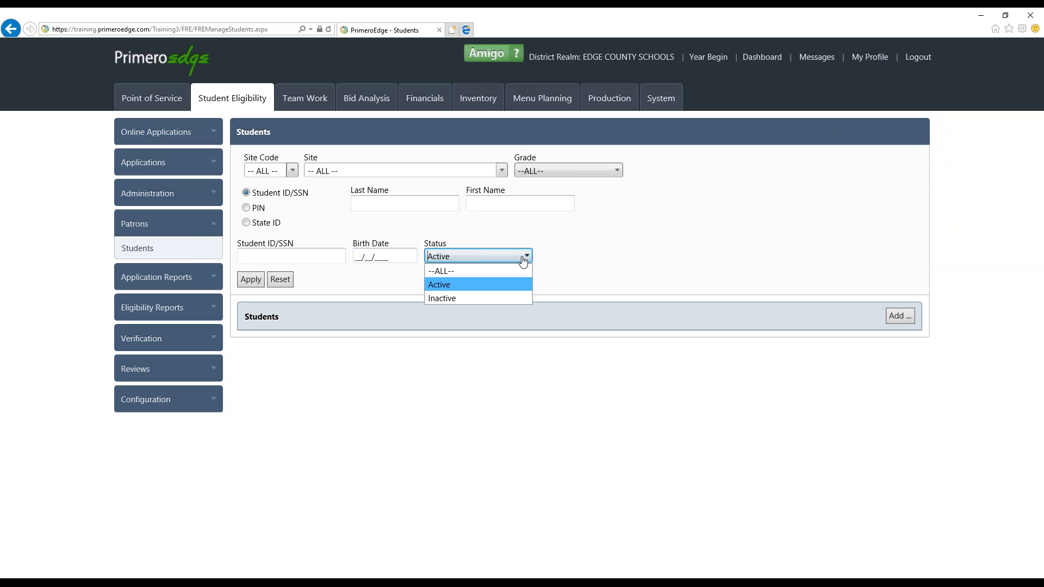
{"action": "left_click", "coordinate": [508, 270]}
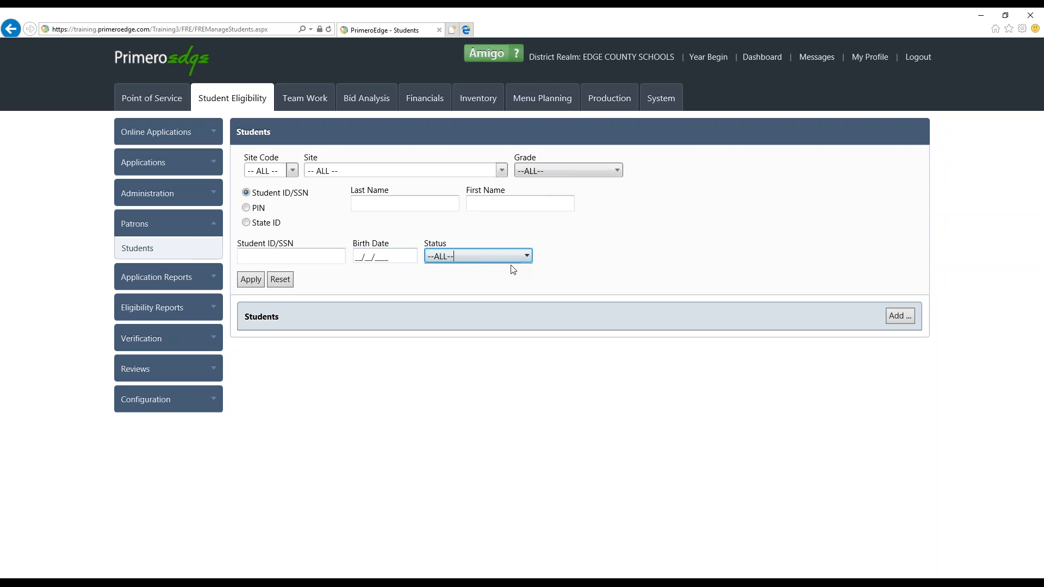
{"action": "left_click", "coordinate": [516, 256]}
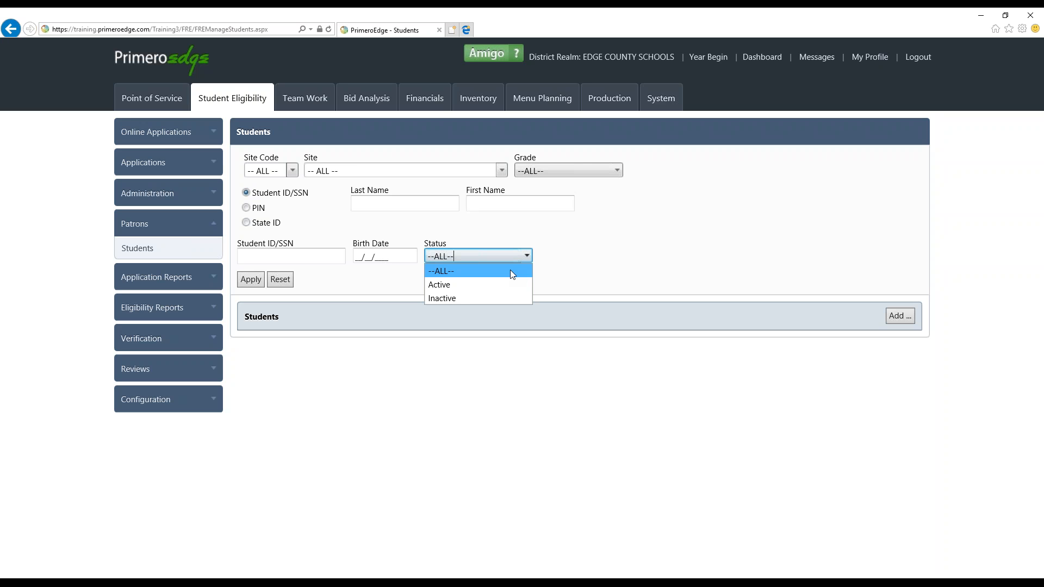
{"action": "left_click", "coordinate": [611, 249]}
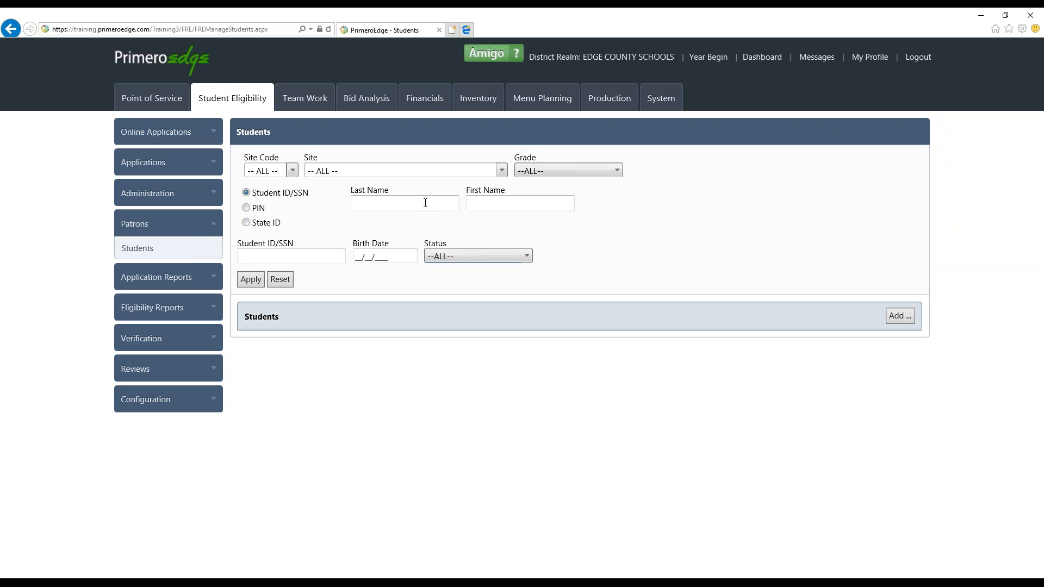
{"action": "left_click", "coordinate": [525, 257]}
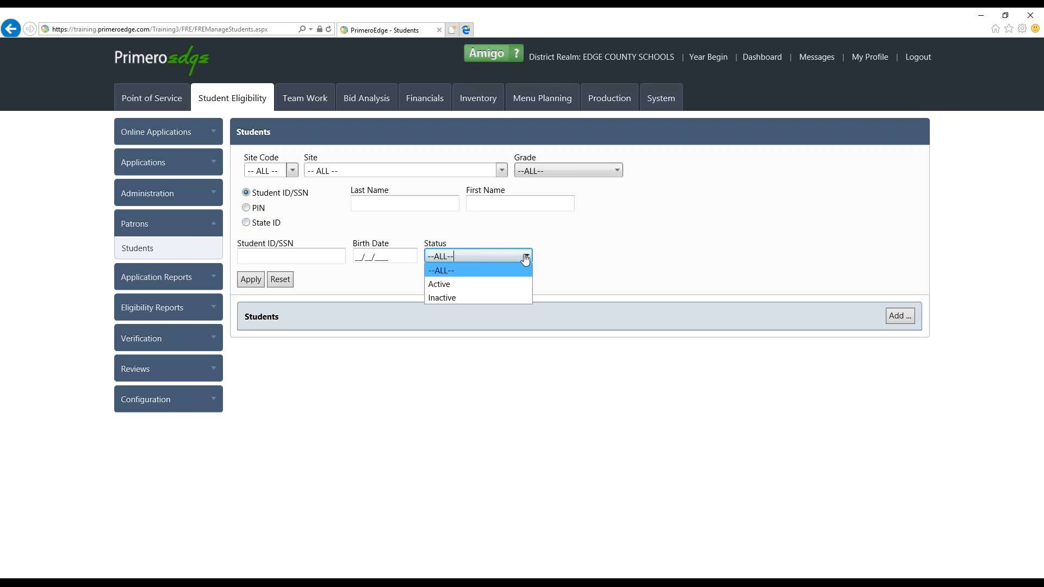
{"action": "left_click", "coordinate": [567, 252]}
Enter "can" as the start of the last name and restrict the student search to the BEAR CREEK IS site
{"action": "left_click", "coordinate": [438, 202]}
{"action": "type", "text": "c"}
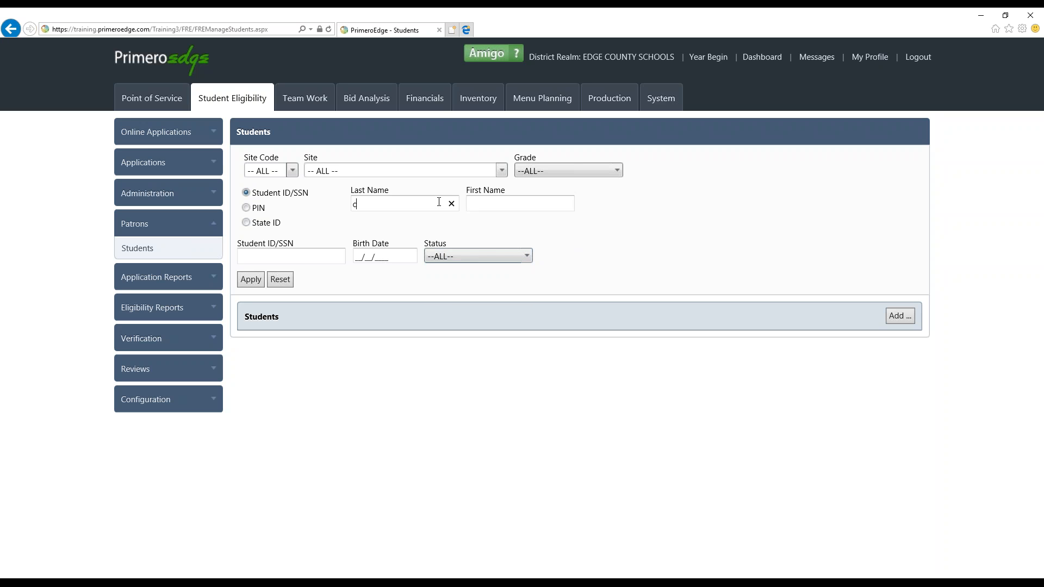
{"action": "type", "text": "an"}
{"action": "left_click", "coordinate": [251, 280]}
{"action": "left_click", "coordinate": [501, 171]}
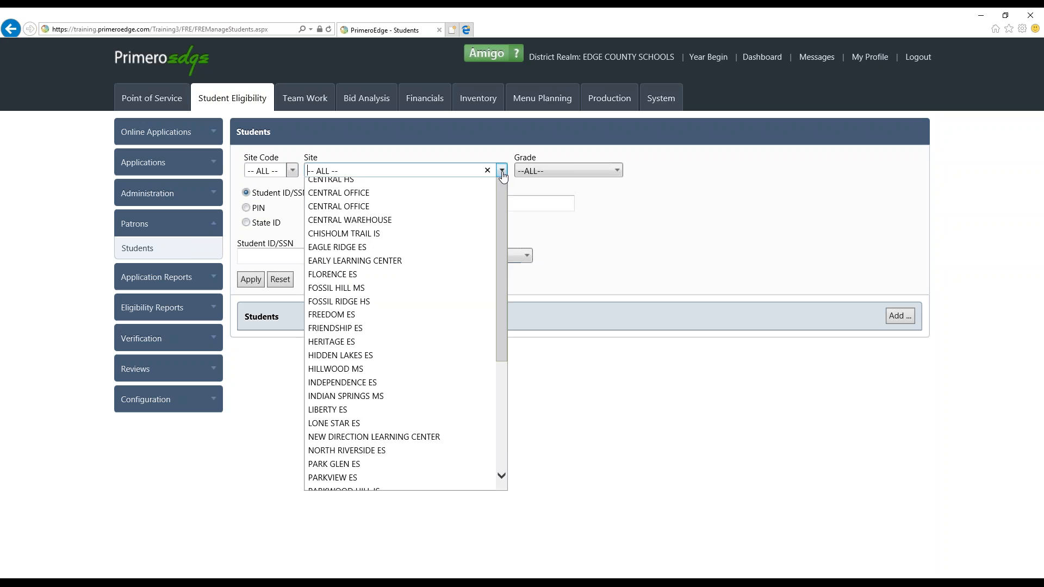
{"action": "left_click", "coordinate": [457, 213]}
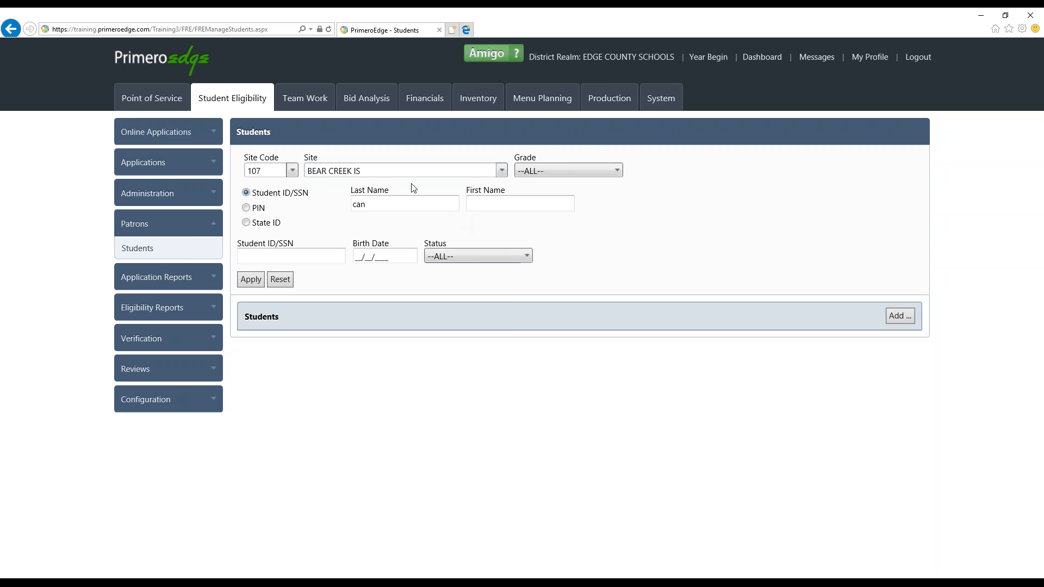
Limit the Grade filter to grade 1 only and run the student search
{"action": "left_click", "coordinate": [593, 172]}
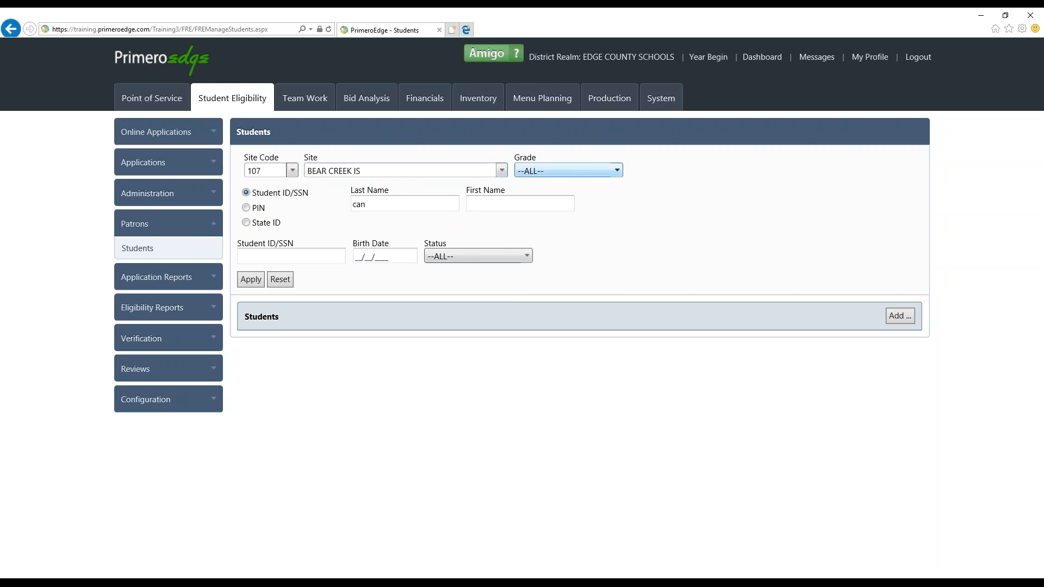
{"action": "left_click", "coordinate": [592, 170]}
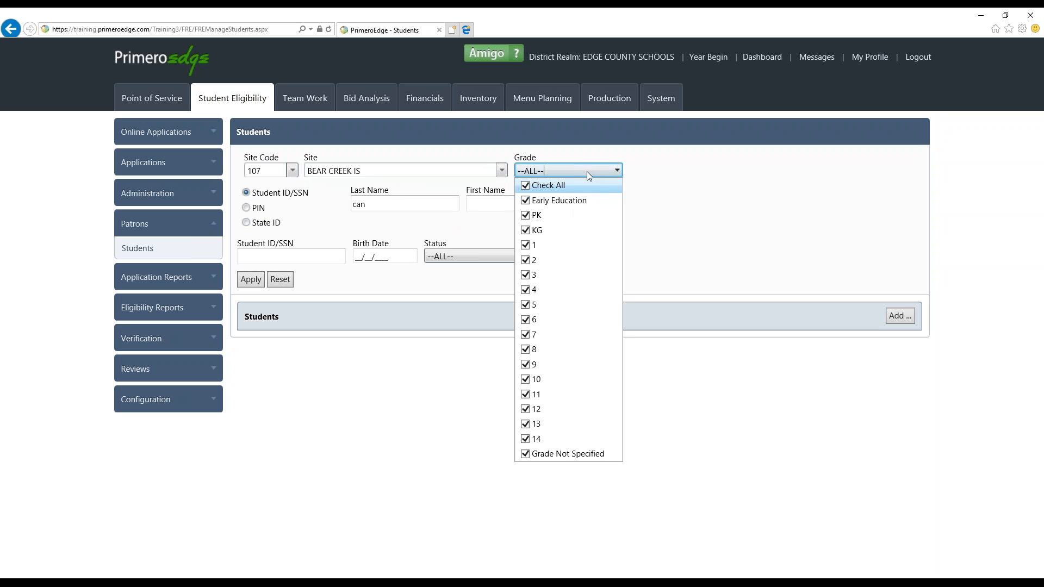
{"action": "left_click", "coordinate": [525, 186]}
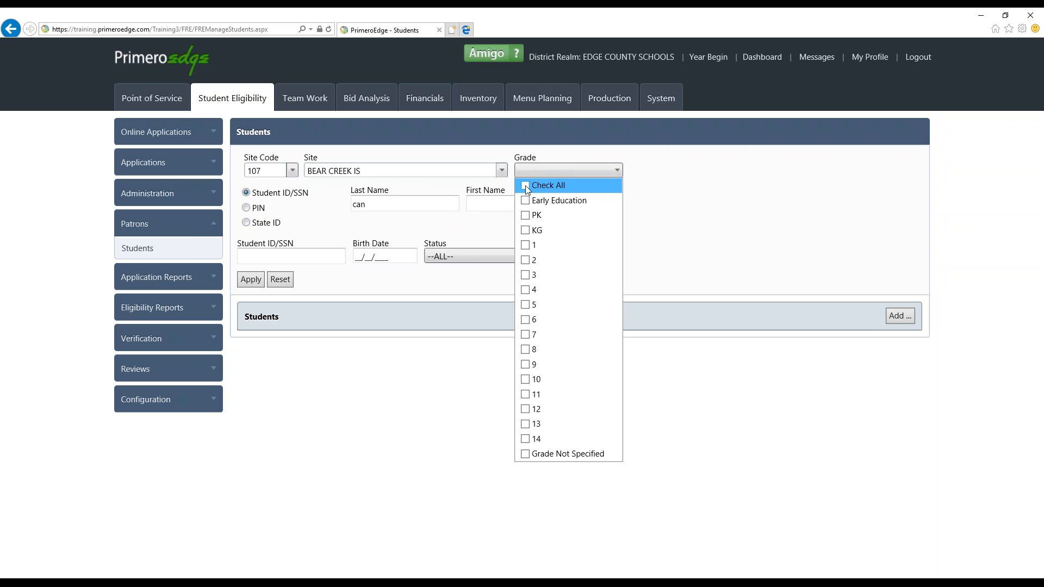
{"action": "left_click", "coordinate": [525, 246]}
{"action": "left_click", "coordinate": [465, 301]}
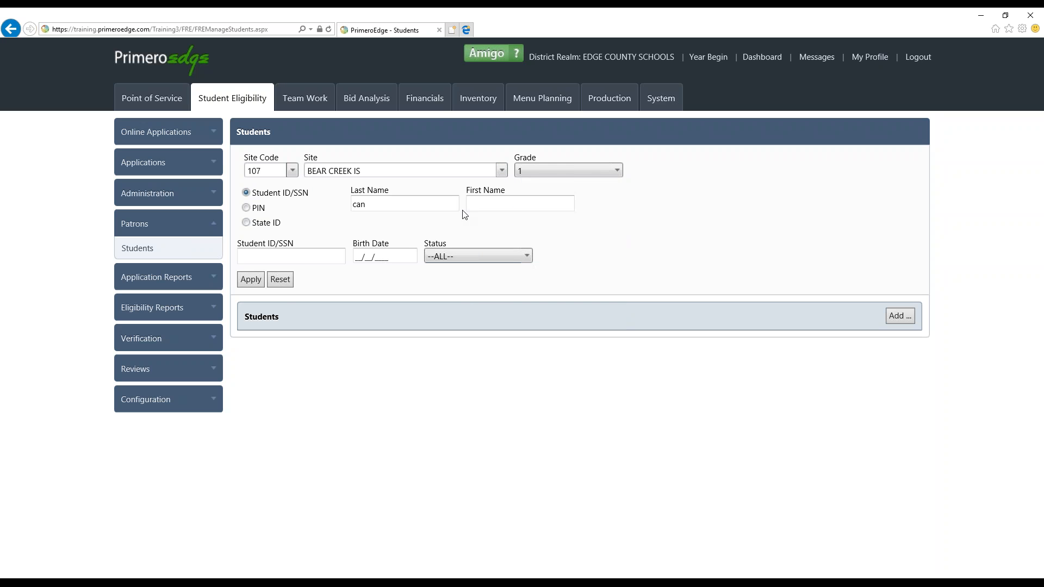
{"action": "left_click", "coordinate": [252, 281]}
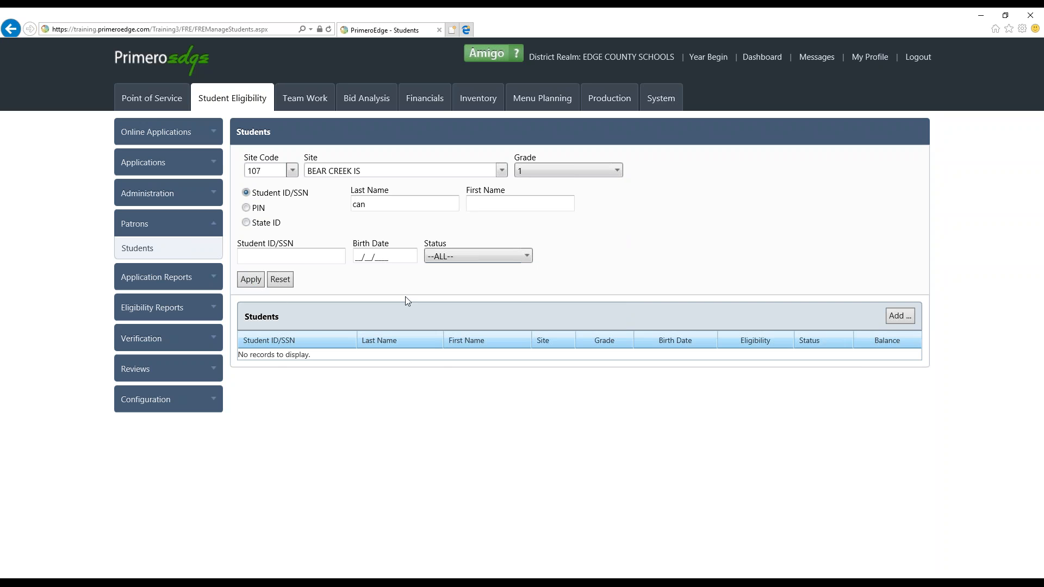
Select all grades in the Grade filter again and rerun the student search
{"action": "left_click", "coordinate": [570, 170]}
{"action": "left_click", "coordinate": [569, 171]}
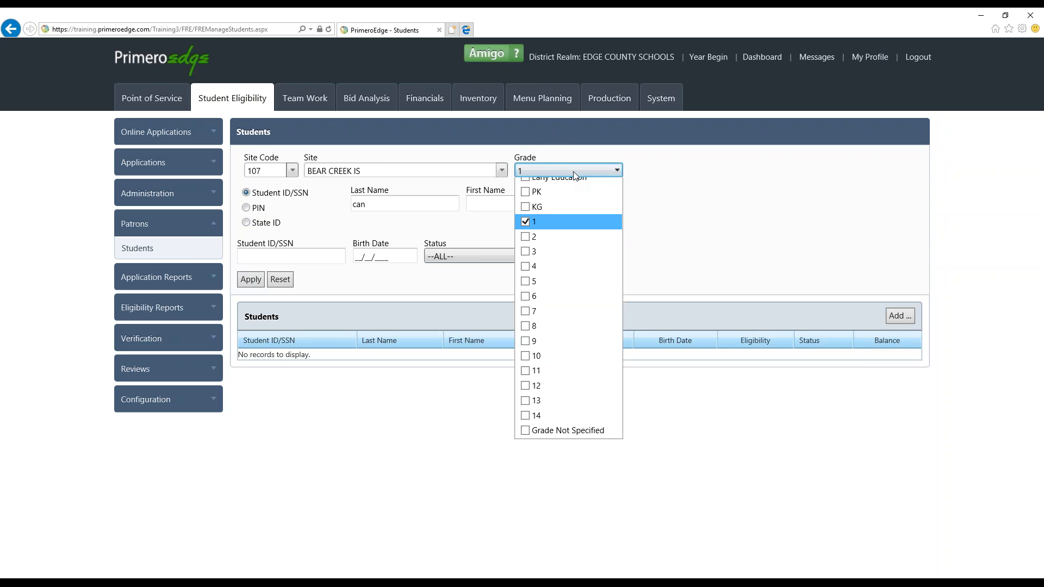
{"action": "left_click", "coordinate": [526, 186]}
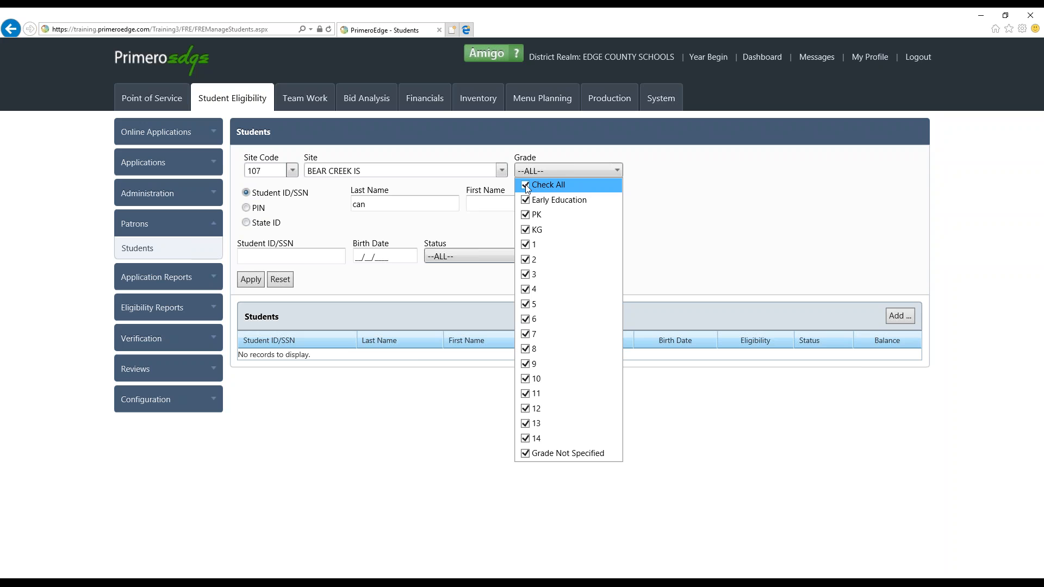
{"action": "left_click", "coordinate": [397, 359]}
{"action": "left_click", "coordinate": [247, 279]}
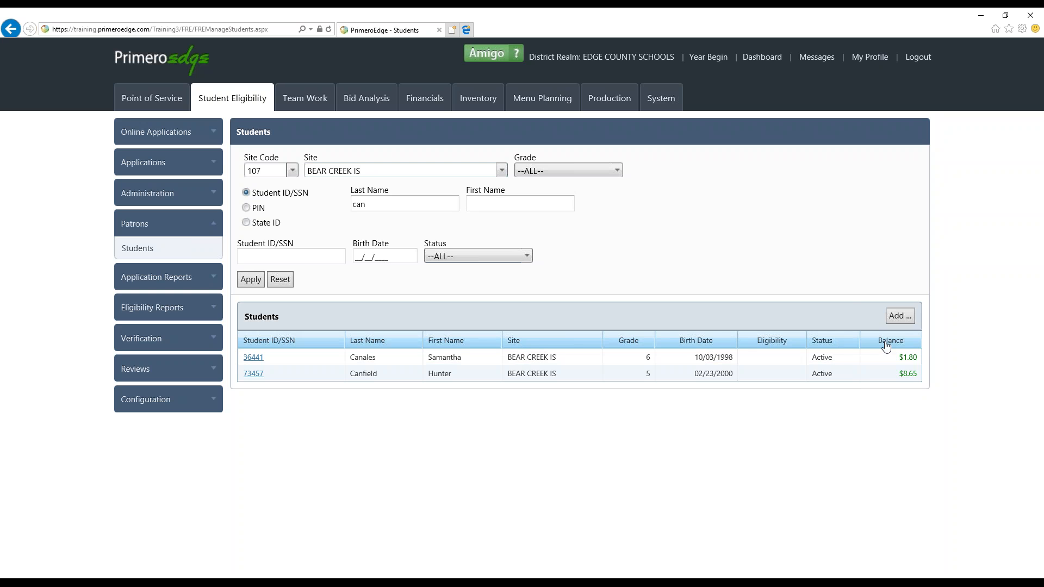
Narrow the student search with "hu" as the start of the first name and apply it
{"action": "left_click", "coordinate": [523, 209]}
{"action": "type", "text": "hu"}
{"action": "left_click", "coordinate": [251, 284]}
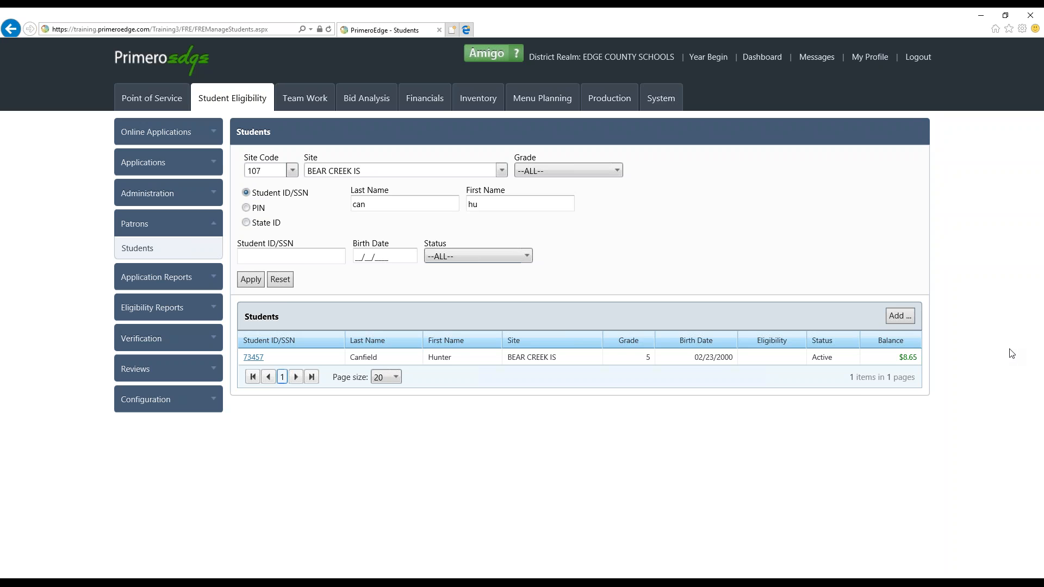
Reset the search filters and search for a student by entering the student's ID number
{"action": "left_click", "coordinate": [279, 281]}
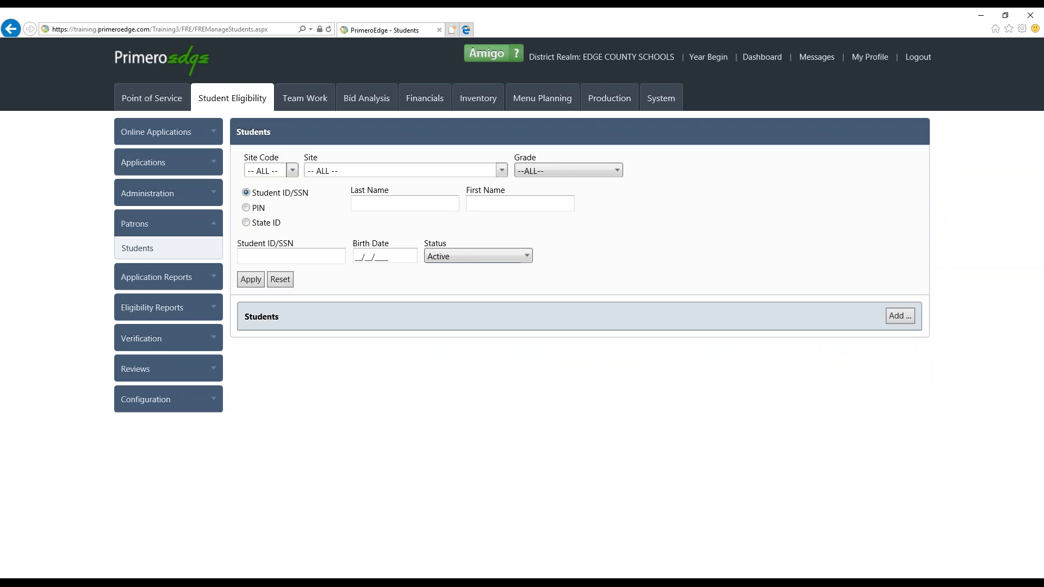
{"action": "left_click", "coordinate": [297, 257]}
{"action": "type", "text": "50147"}
{"action": "left_click", "coordinate": [252, 283]}
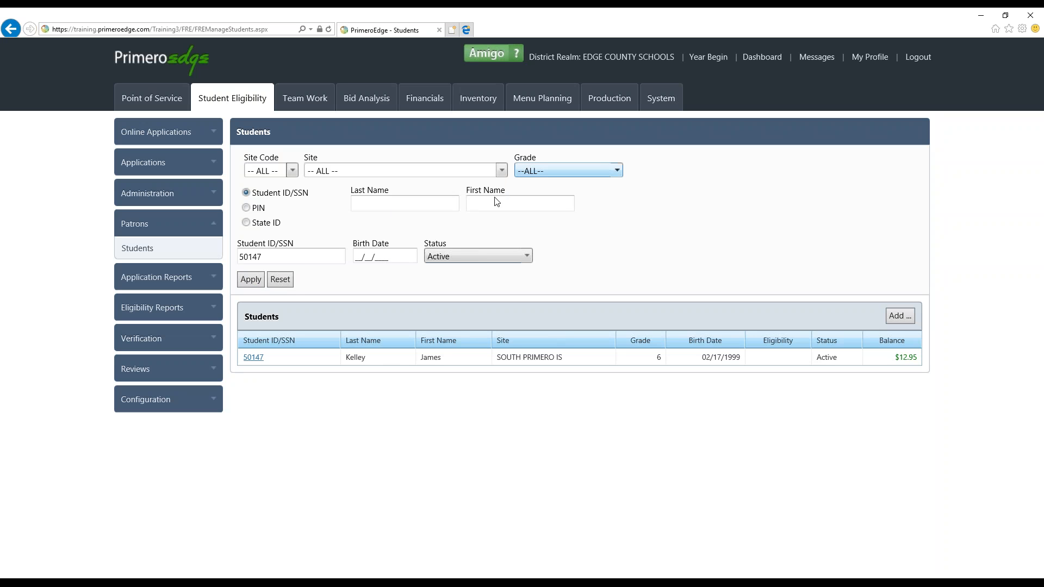
Reset the filters and search for all active students by entering a common last name
{"action": "left_click", "coordinate": [289, 285]}
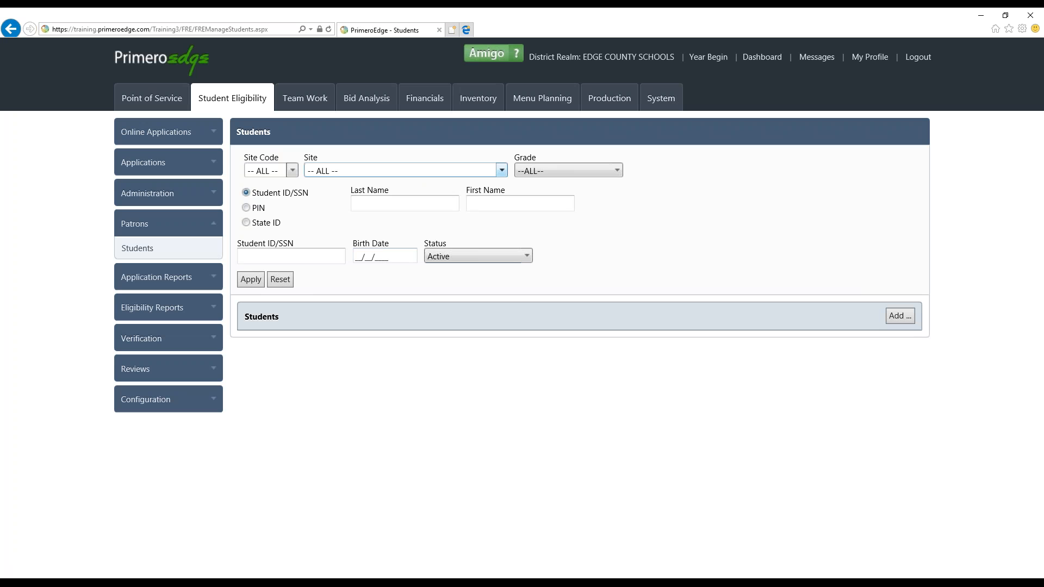
{"action": "left_click", "coordinate": [408, 210]}
{"action": "type", "text": "jones"}
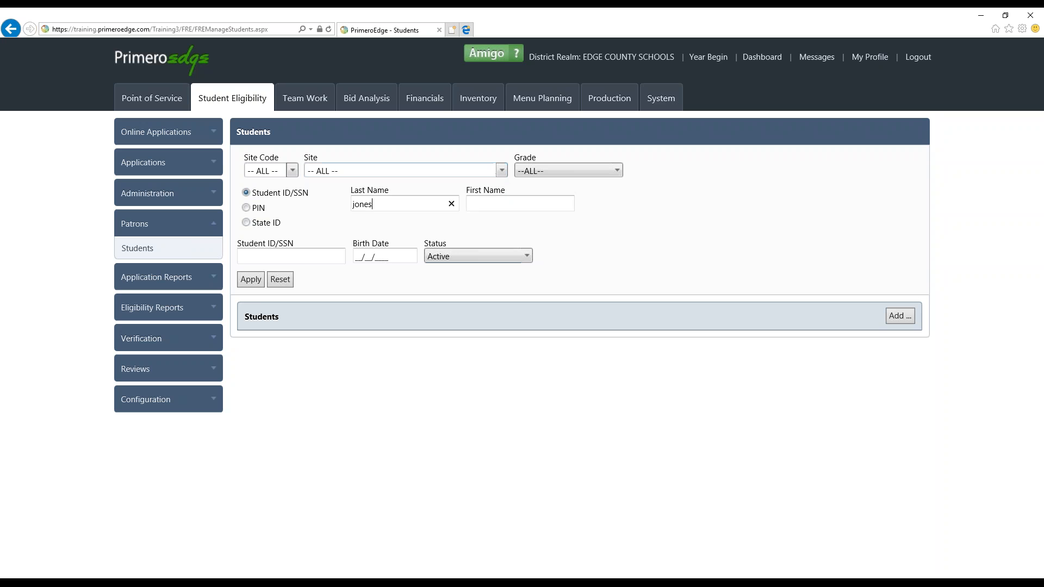
{"action": "left_click", "coordinate": [249, 284]}
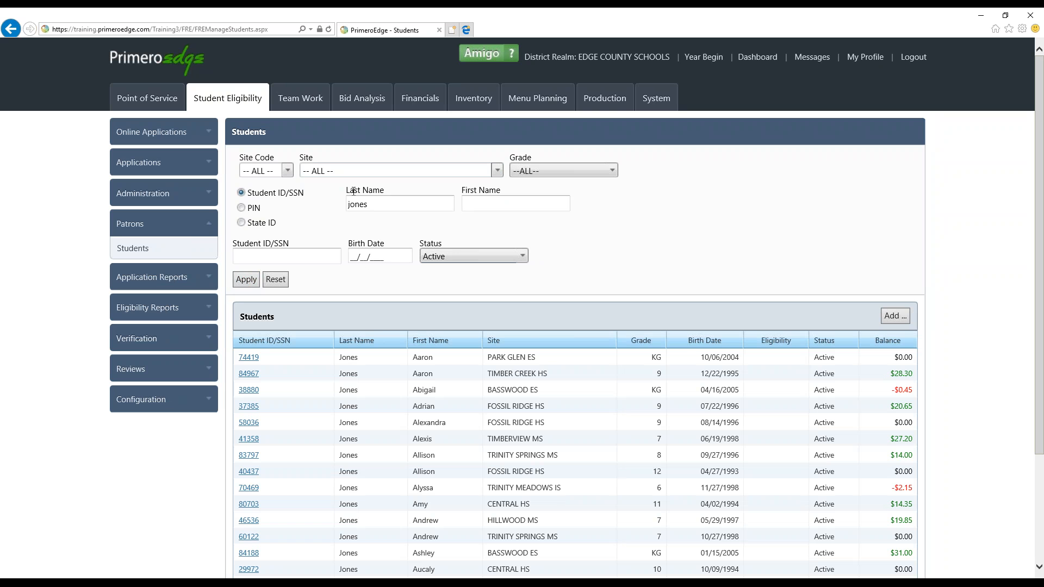
Set the page size of the student results to 50
{"action": "scroll", "coordinate": [373, 325], "scroll_direction": "down", "scroll_amount": 3}
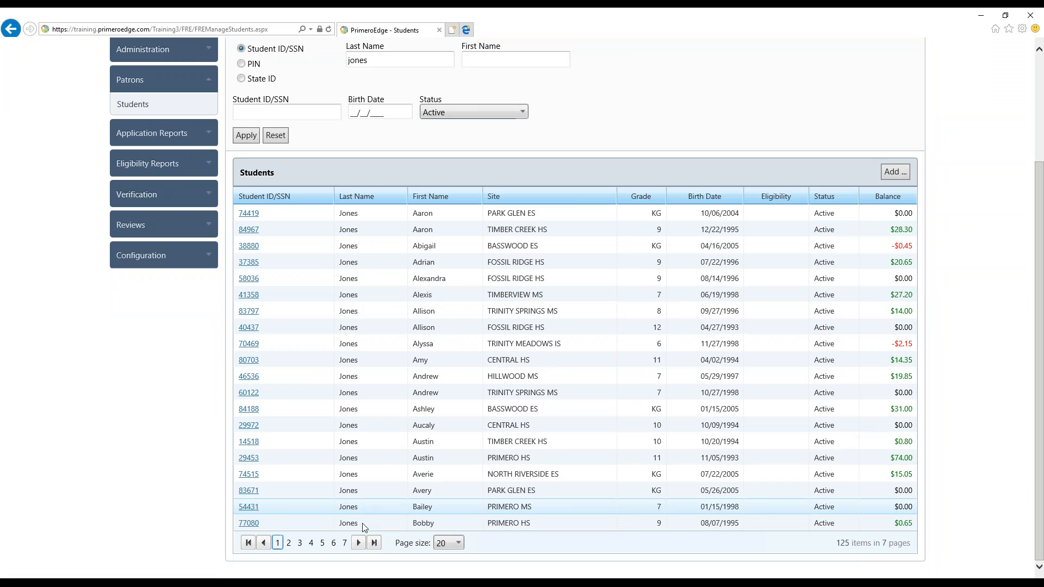
{"action": "left_click", "coordinate": [458, 544]}
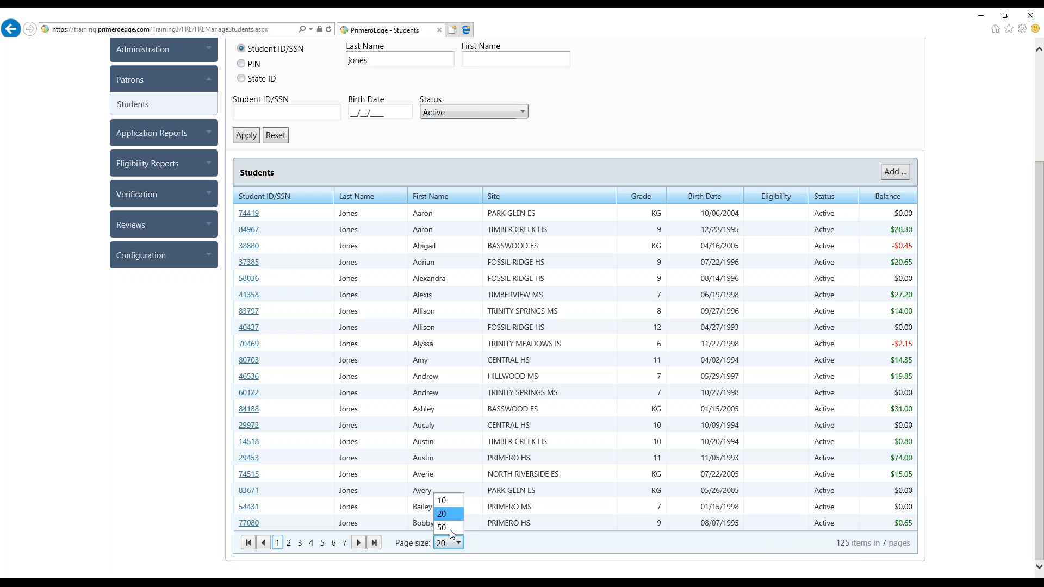
{"action": "left_click", "coordinate": [449, 526]}
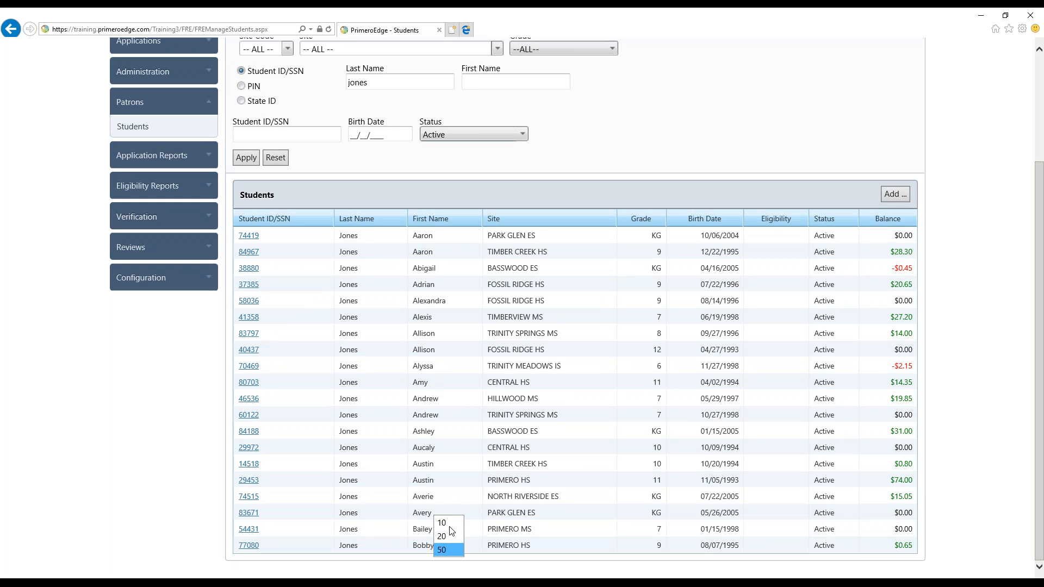
Page through the student results, visiting pages 2 and 3 and returning to page 1
{"action": "scroll", "coordinate": [483, 471], "scroll_direction": "down", "scroll_amount": 9}
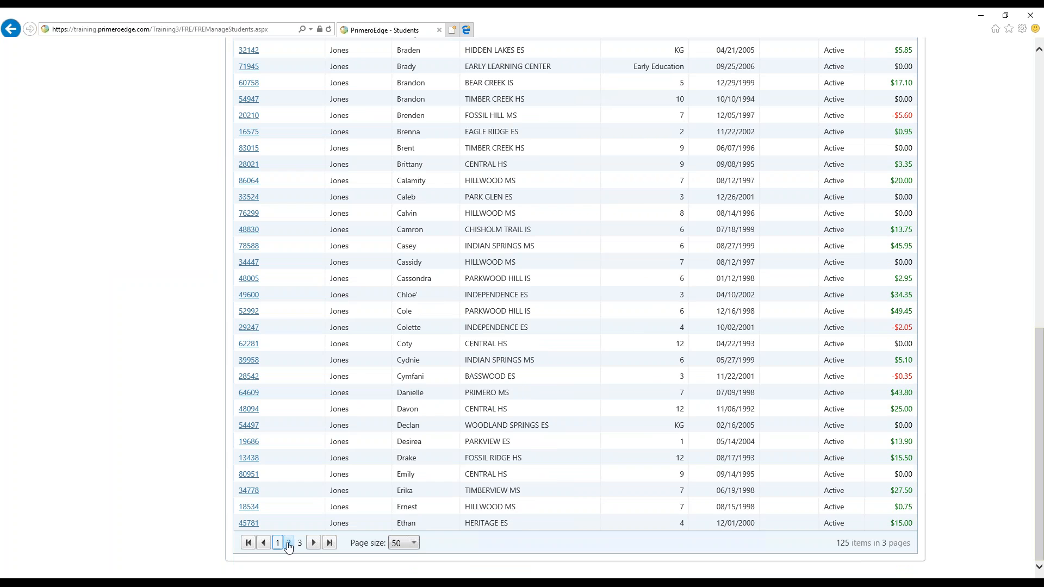
{"action": "left_click", "coordinate": [288, 543]}
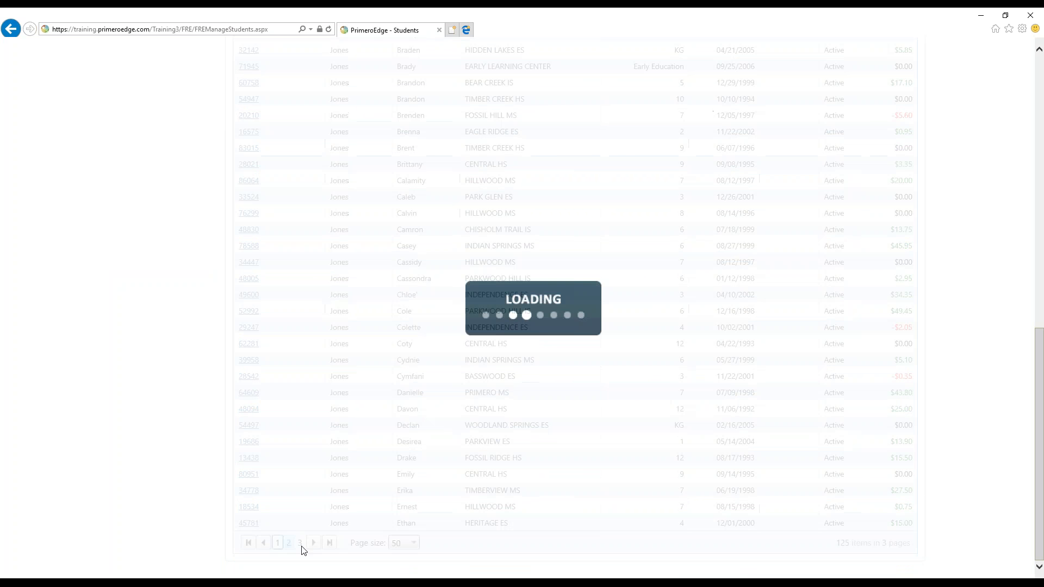
{"action": "left_click", "coordinate": [313, 543]}
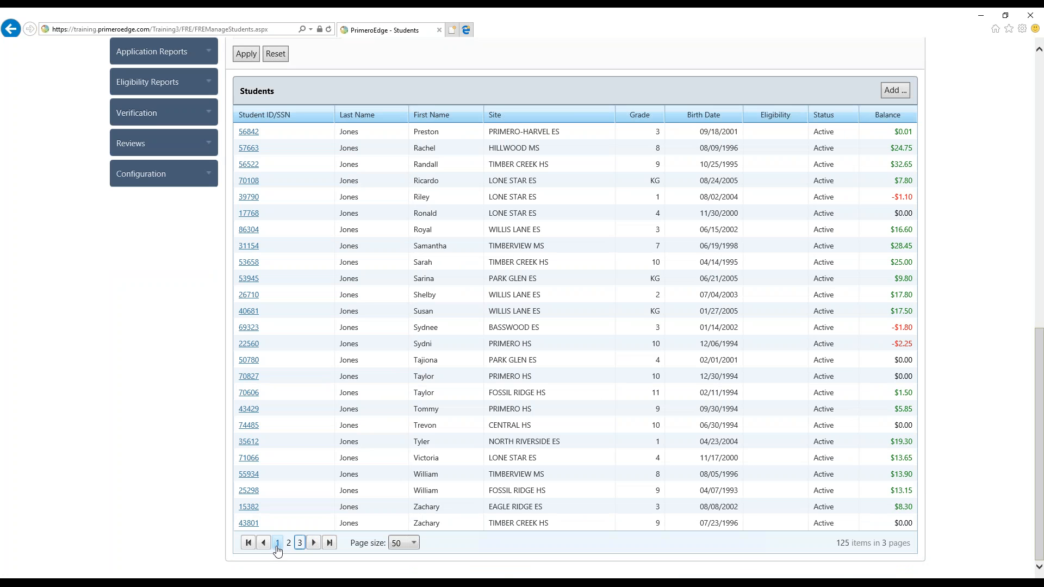
{"action": "left_click", "coordinate": [277, 543]}
{"action": "scroll", "coordinate": [356, 408], "scroll_direction": "up", "scroll_amount": 4}
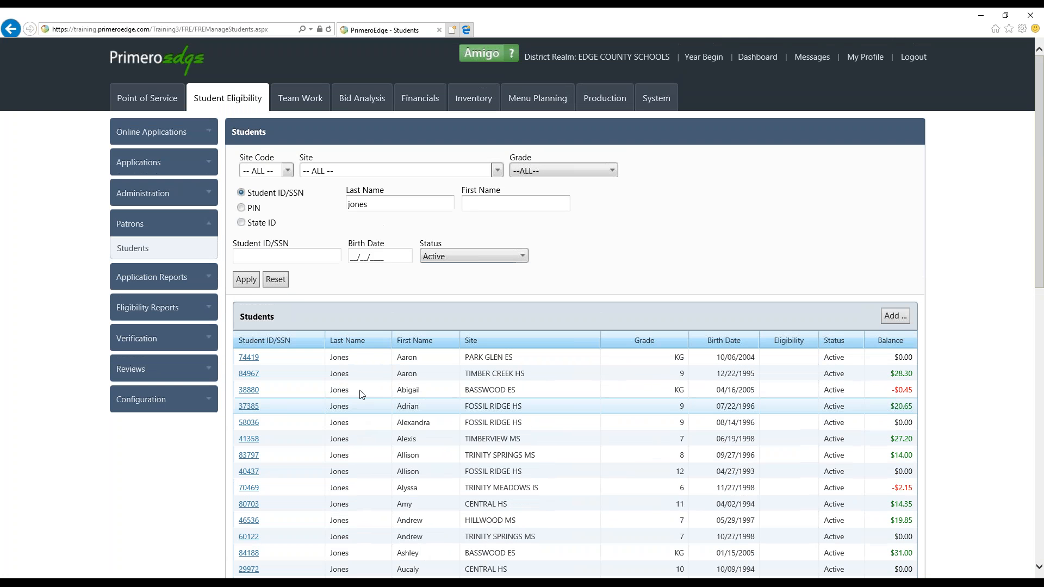
Reset the filters, search for last names starting with "can", and open the grade 2 Woodland Springs ES student's details
{"action": "left_click", "coordinate": [282, 283]}
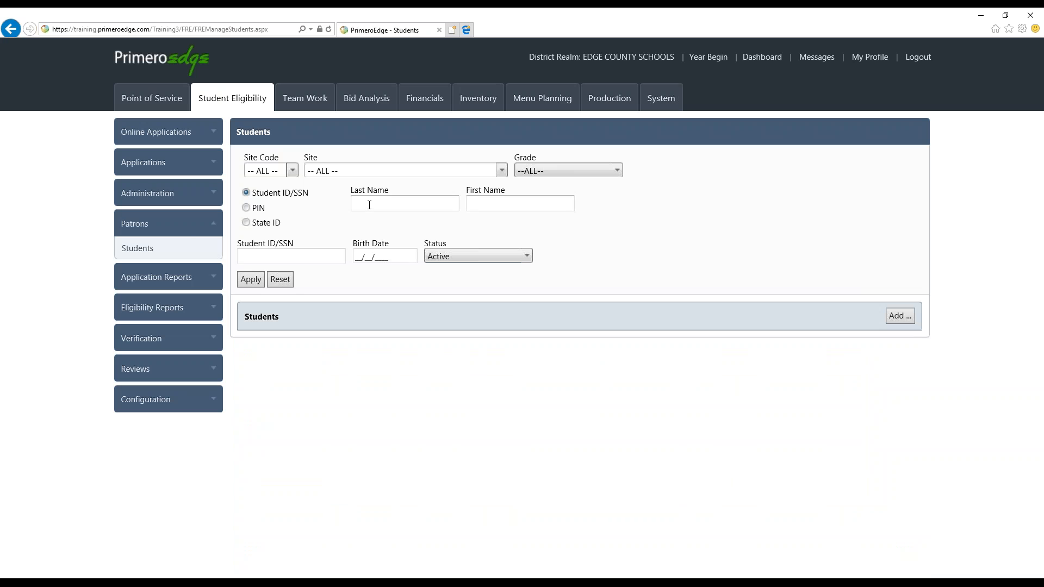
{"action": "type", "text": "can"}
{"action": "left_click", "coordinate": [257, 283]}
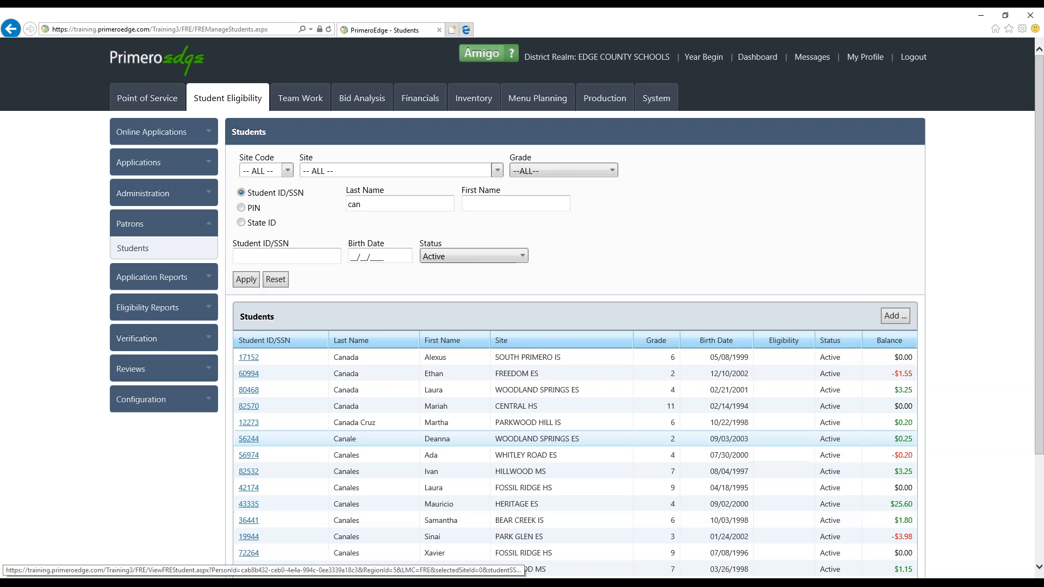
{"action": "left_click", "coordinate": [248, 438]}
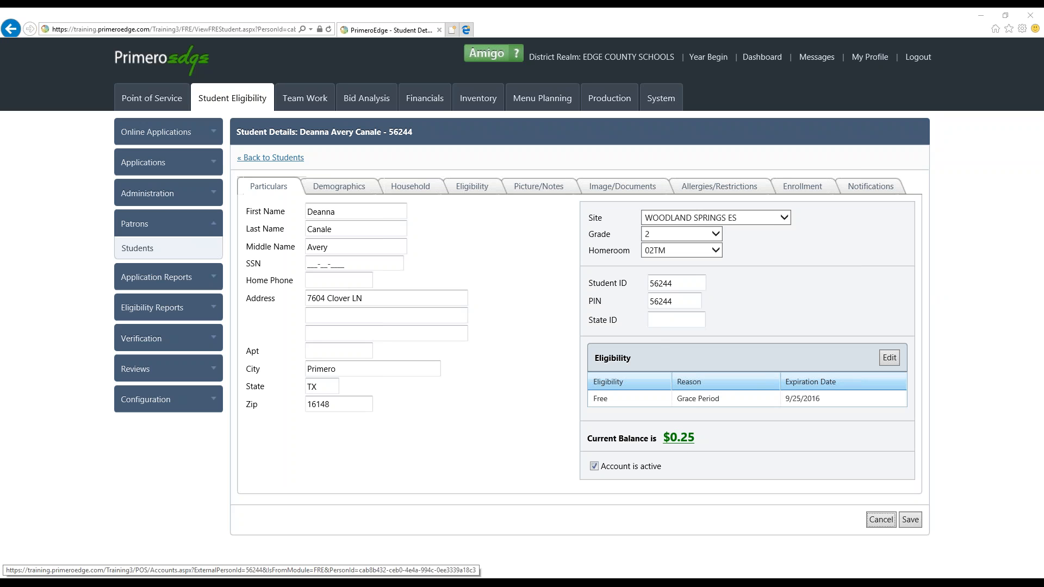
Deactivate the student's account and save, and reactivate the account and save again
{"action": "left_click", "coordinate": [595, 467]}
{"action": "left_click", "coordinate": [911, 520]}
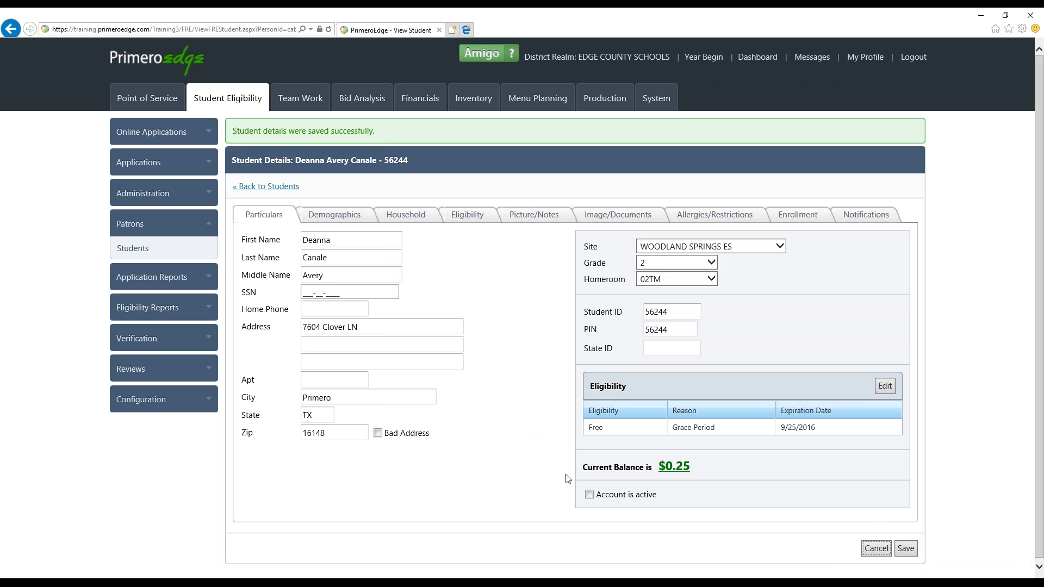
{"action": "left_click", "coordinate": [589, 495]}
{"action": "left_click", "coordinate": [905, 549]}
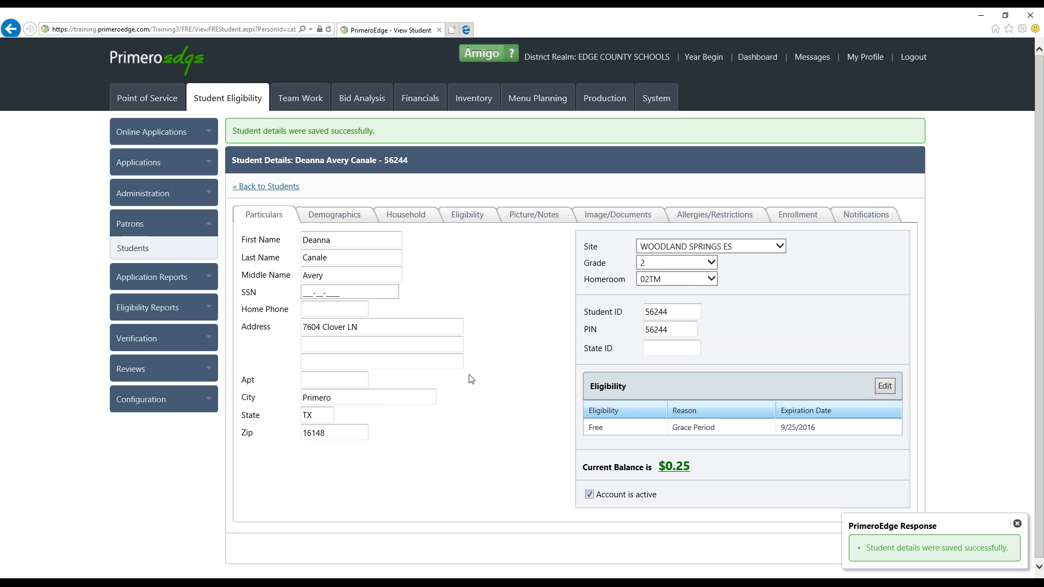
Review the student's address, city and zip fields and the language choices in the demographics
{"action": "left_click", "coordinate": [403, 327]}
{"action": "left_click", "coordinate": [361, 401]}
{"action": "left_click", "coordinate": [351, 434]}
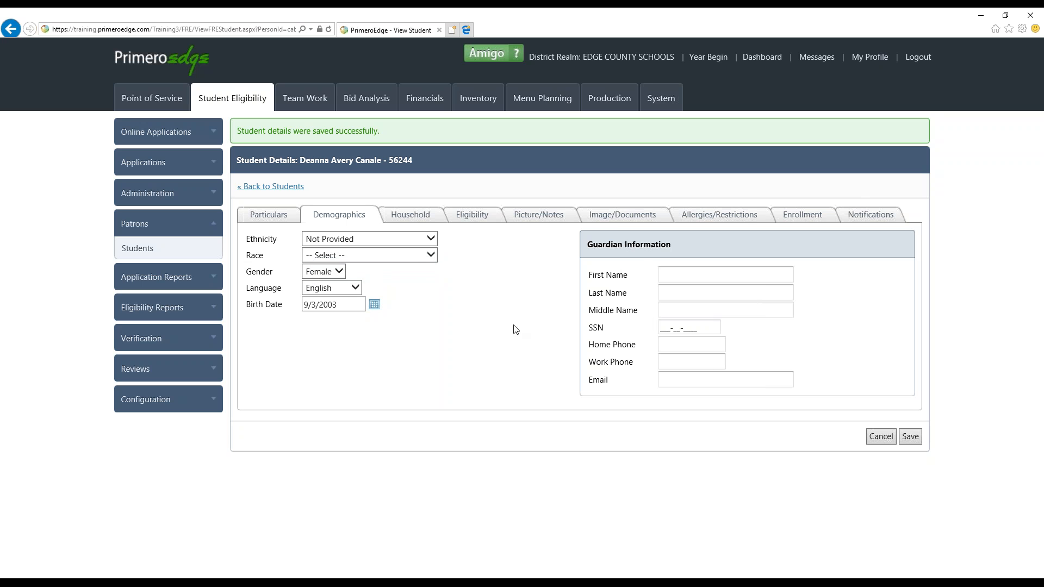
{"action": "left_click", "coordinate": [355, 290]}
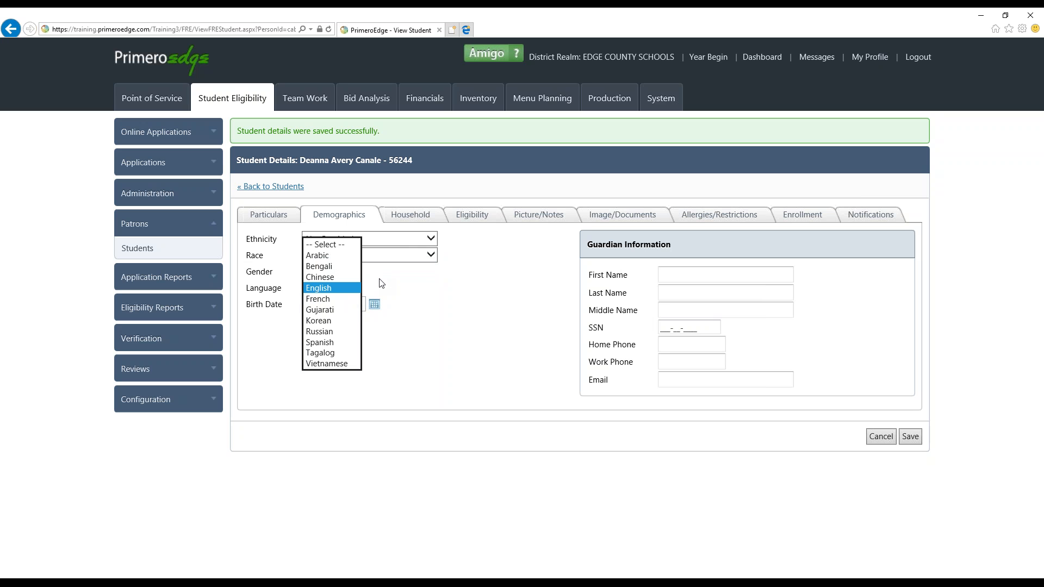
{"action": "left_click", "coordinate": [381, 283]}
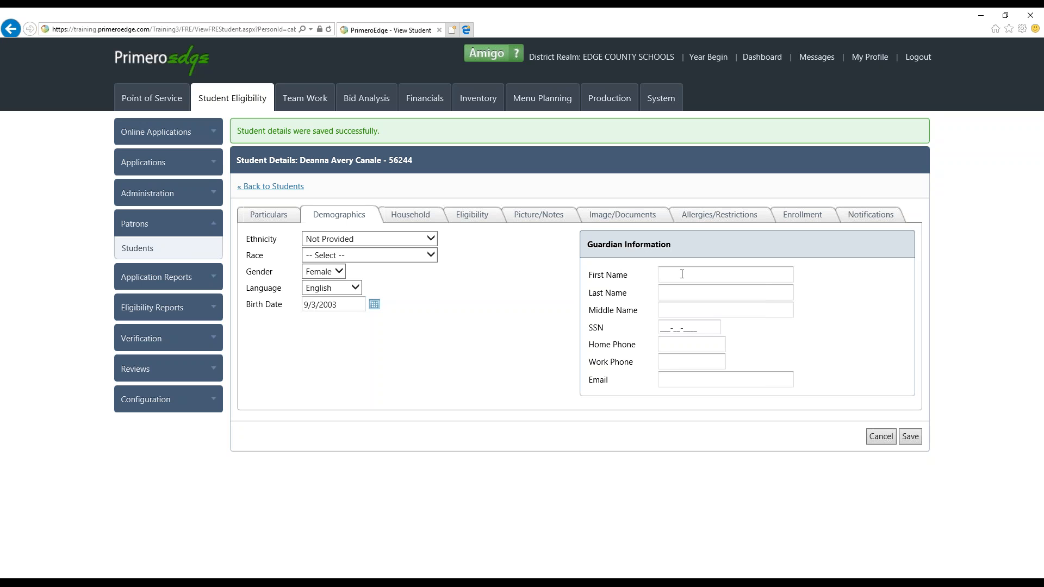
Enter the guardian's first and last name in the guardian information and save the student details
{"action": "key", "text": "Tab"}
{"action": "left_click", "coordinate": [686, 344]}
{"action": "left_click", "coordinate": [687, 378]}
{"action": "left_click", "coordinate": [909, 437]}
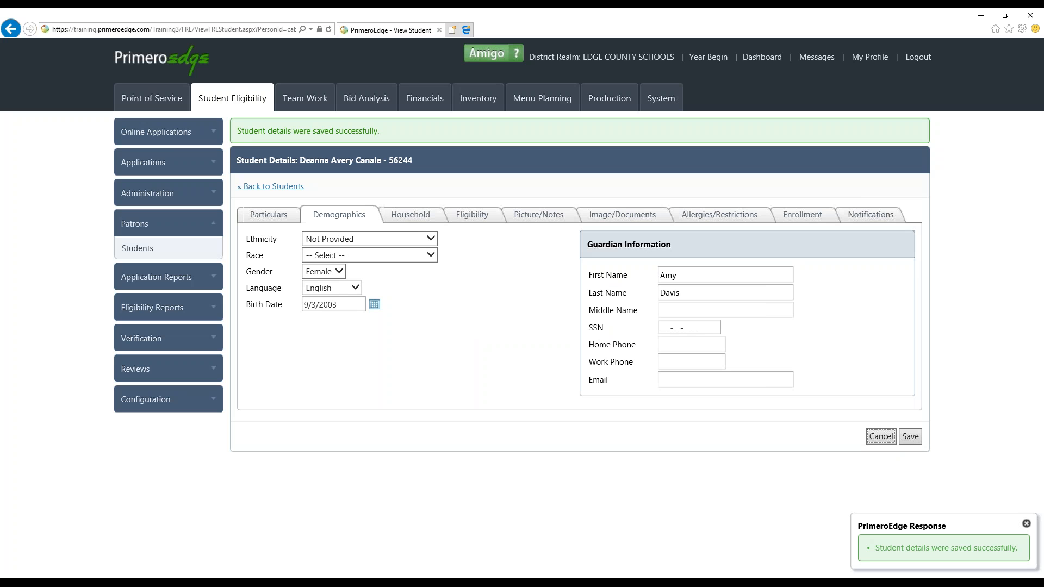
Examine the student's household by opening the other member's record and returning, and view the student's eligibility history
{"action": "left_click", "coordinate": [413, 220]}
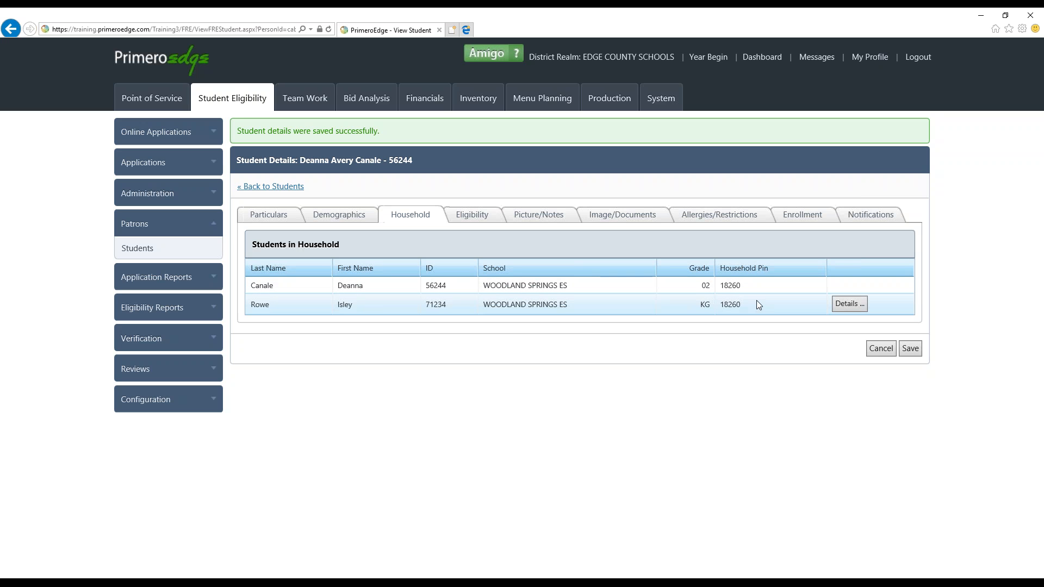
{"action": "left_click", "coordinate": [844, 307]}
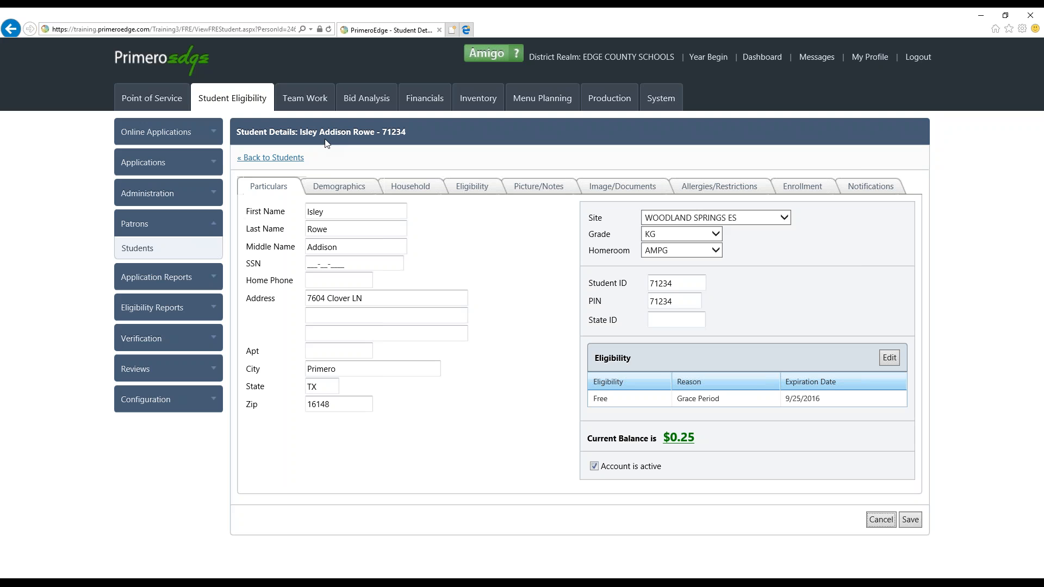
{"action": "left_click", "coordinate": [408, 188]}
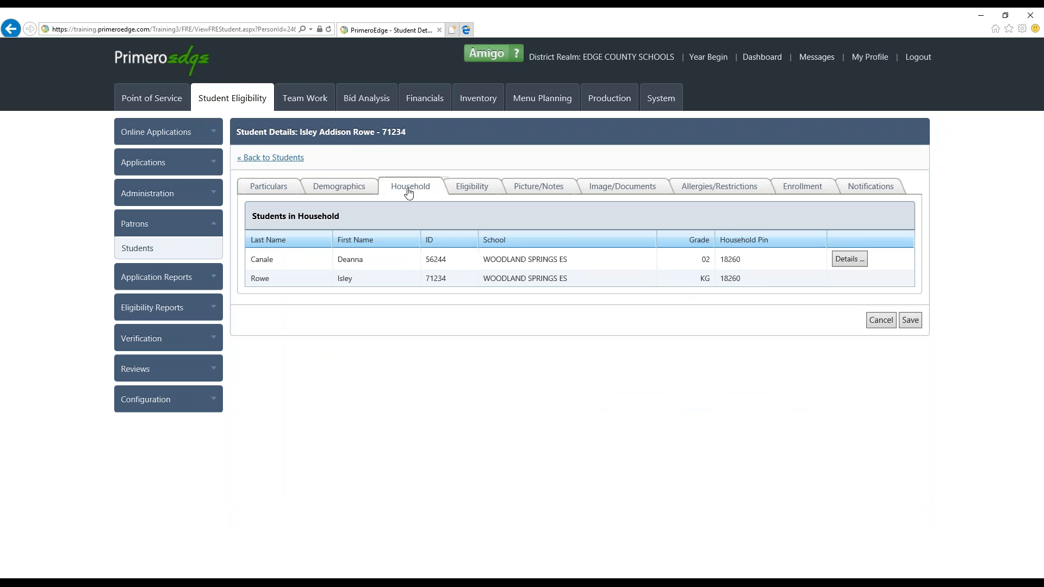
{"action": "left_click", "coordinate": [837, 262]}
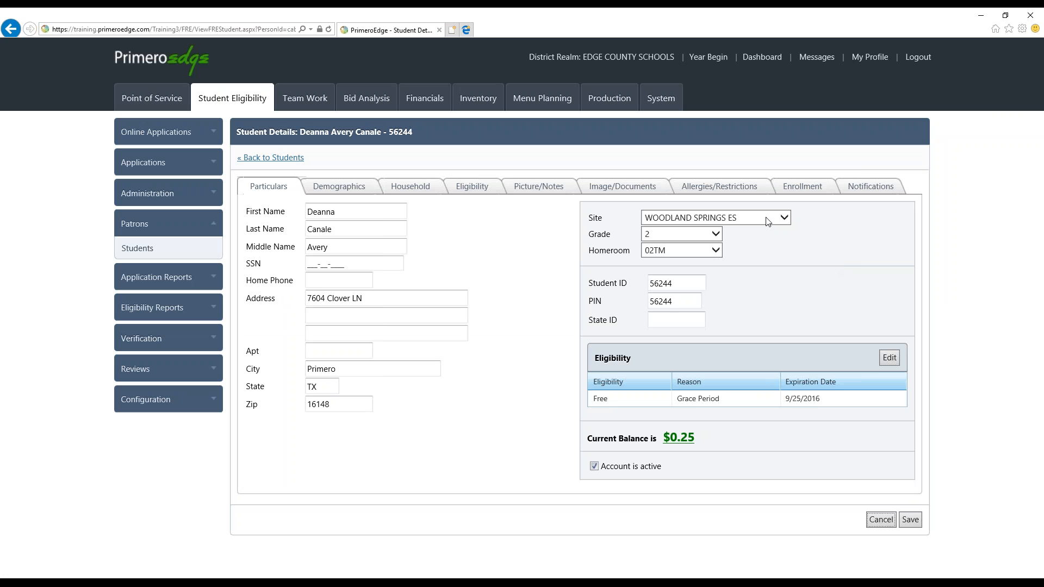
{"action": "left_click", "coordinate": [423, 188]}
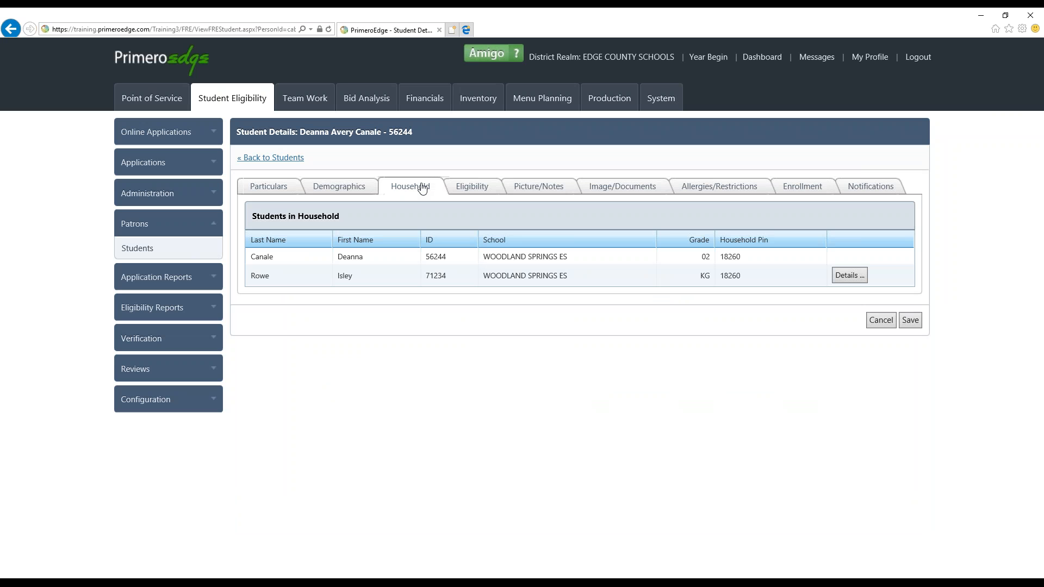
{"action": "left_click", "coordinate": [485, 189]}
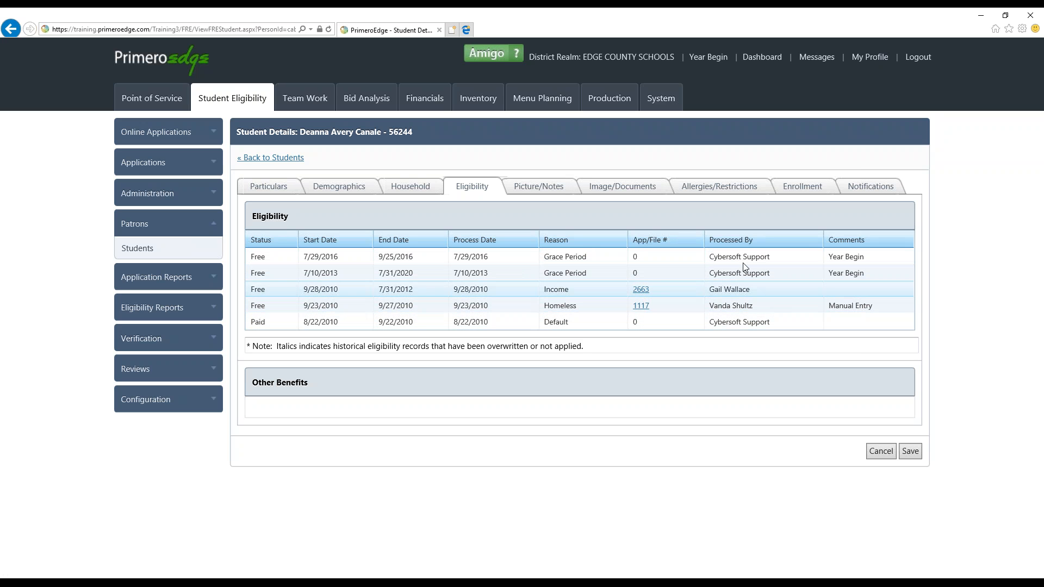
Add the student note "Must see nurse after lunch."
{"action": "left_click", "coordinate": [552, 190]}
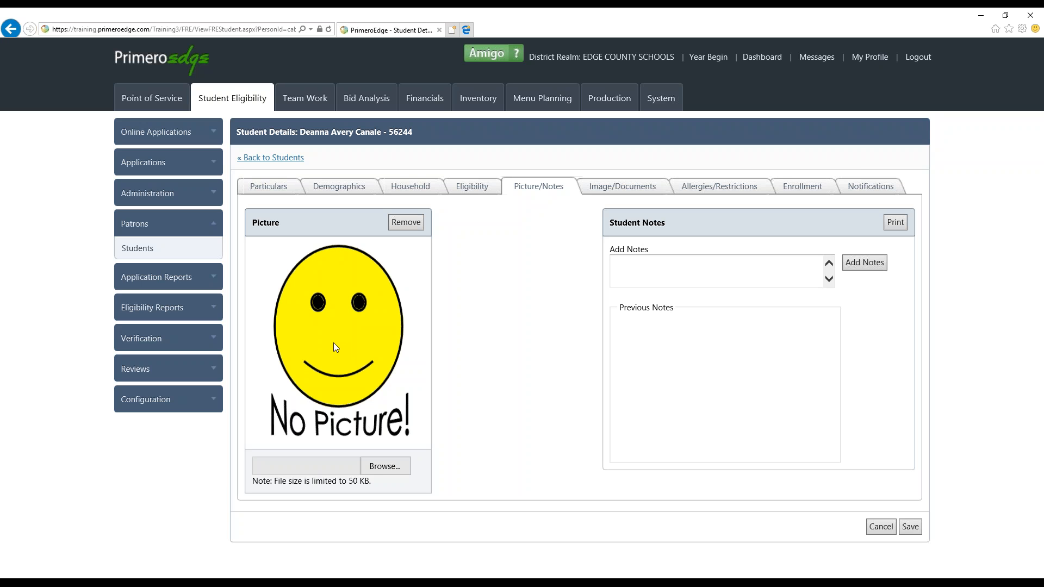
{"action": "left_click", "coordinate": [639, 259]}
{"action": "type", "text": "Must see nurse after lunch."}
{"action": "left_click", "coordinate": [852, 261]}
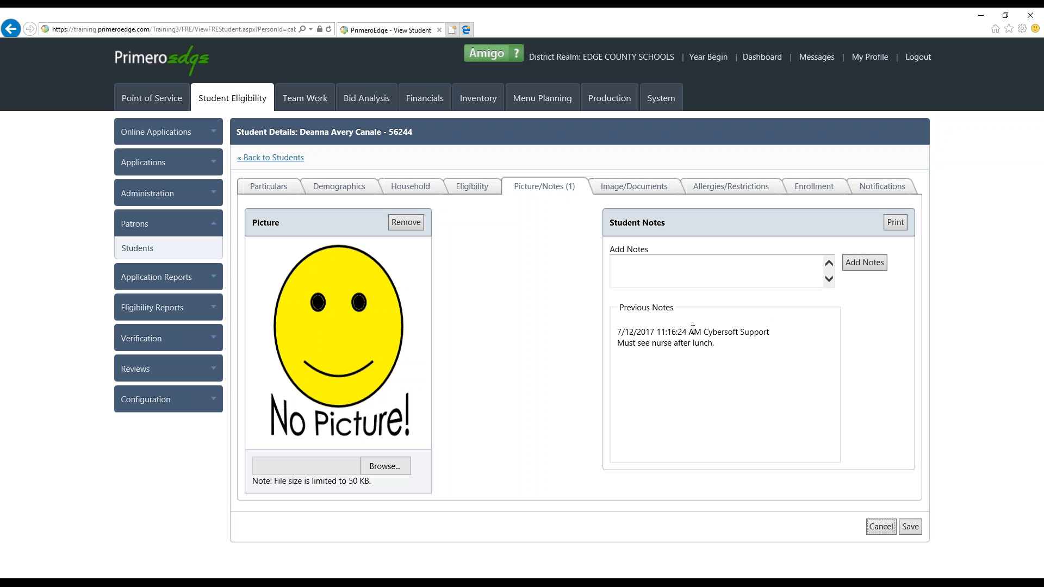
Add a second student note reading "Test"
{"action": "double_click", "coordinate": [759, 330]}
{"action": "left_click", "coordinate": [652, 269]}
{"action": "type", "text": "Test"}
{"action": "left_click", "coordinate": [845, 261]}
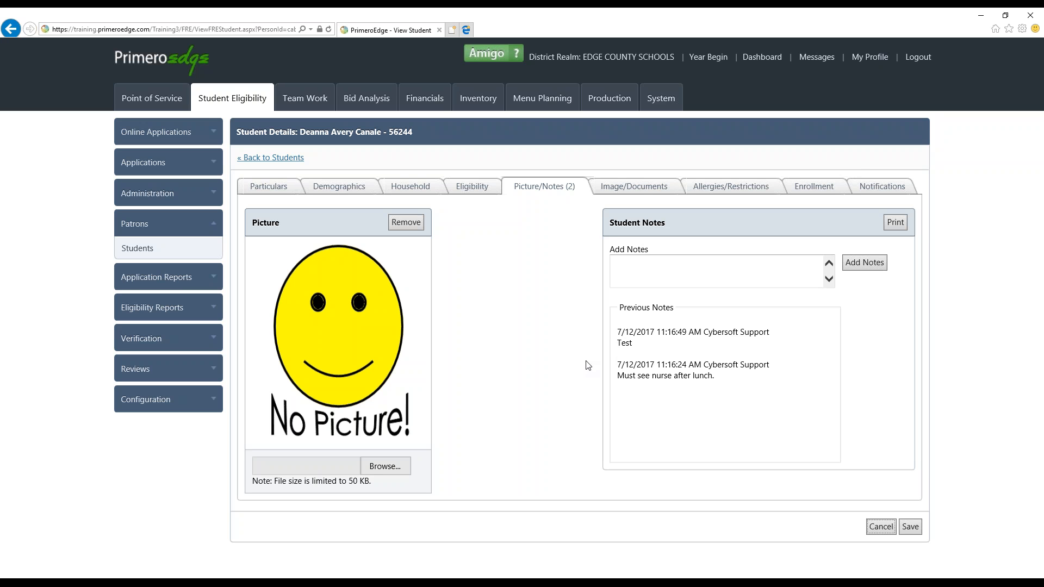
Examine the student's image and document upload area and recheck the saved notes
{"action": "left_click", "coordinate": [640, 197]}
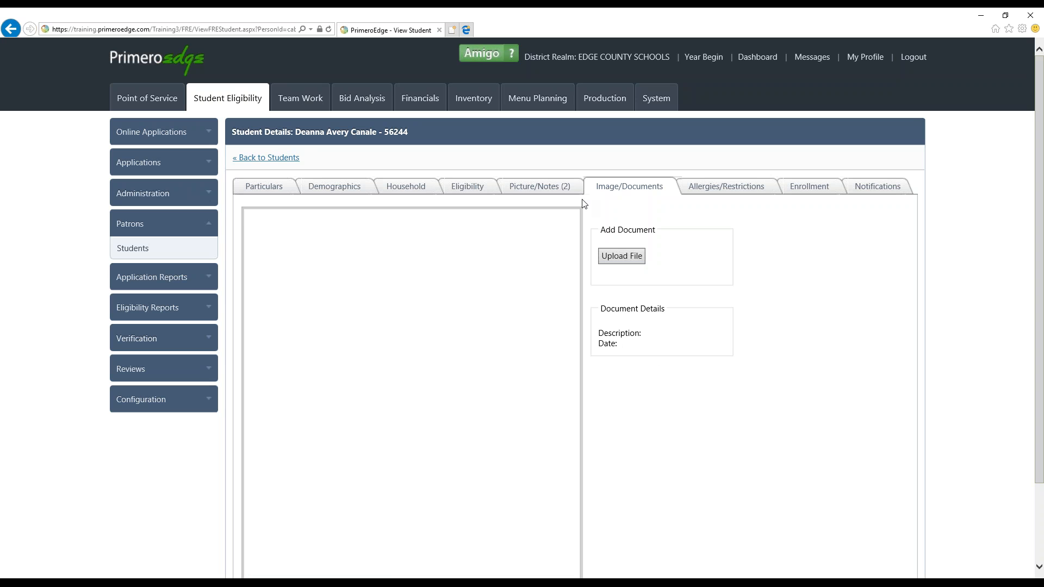
{"action": "left_click", "coordinate": [566, 188]}
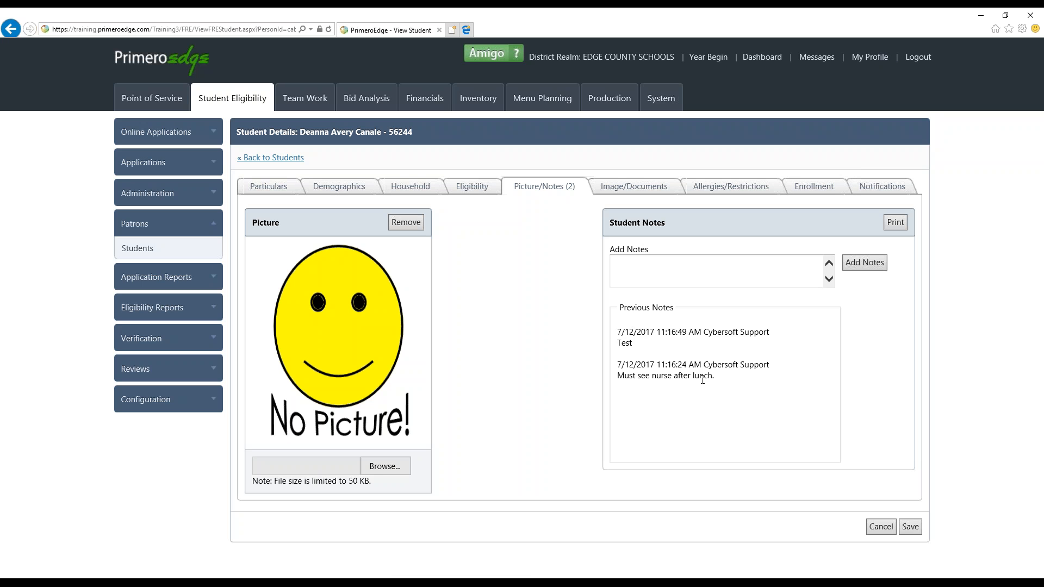
{"action": "left_click", "coordinate": [643, 192]}
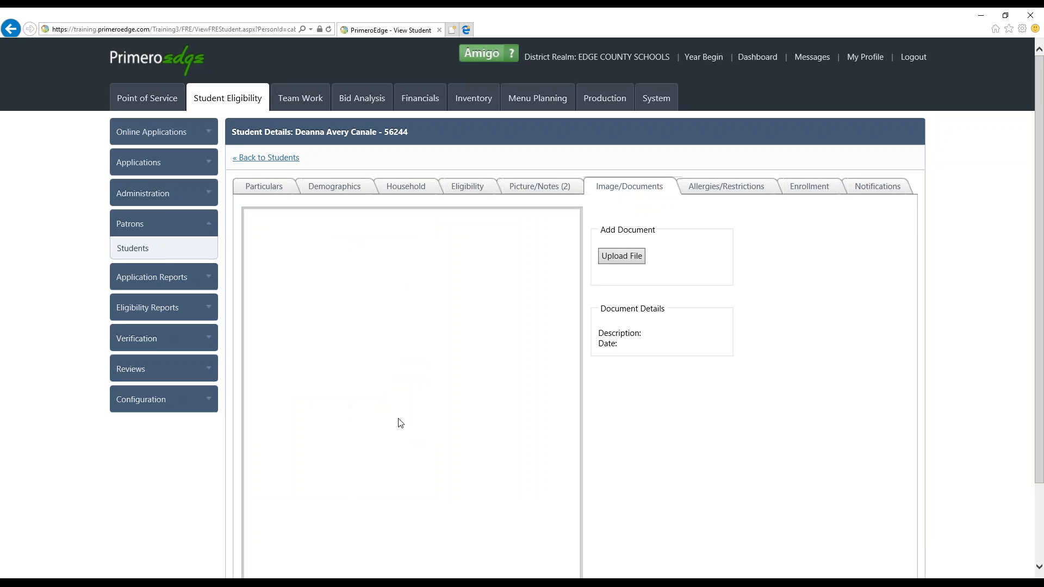
{"action": "scroll", "coordinate": [399, 423], "scroll_direction": "down", "scroll_amount": 3}
{"action": "scroll", "coordinate": [399, 423], "scroll_direction": "up", "scroll_amount": 3}
Mark Milk and Tree Nuts as the student's allergens and restrict the account to no checks and no charges
{"action": "left_click", "coordinate": [729, 188]}
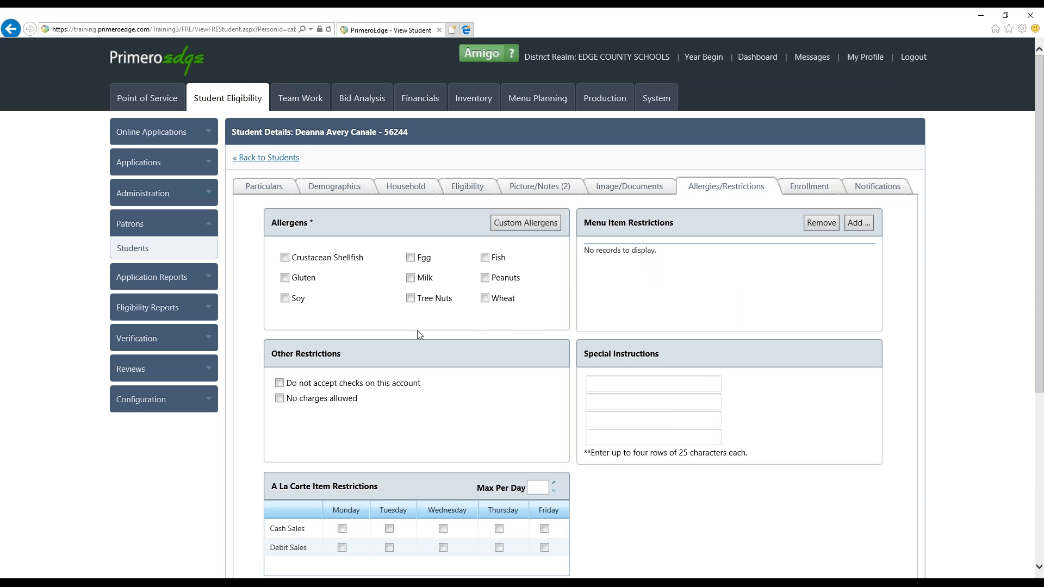
{"action": "left_click", "coordinate": [411, 282]}
{"action": "left_click", "coordinate": [410, 297]}
{"action": "left_click", "coordinate": [279, 383]}
{"action": "left_click", "coordinate": [279, 398]}
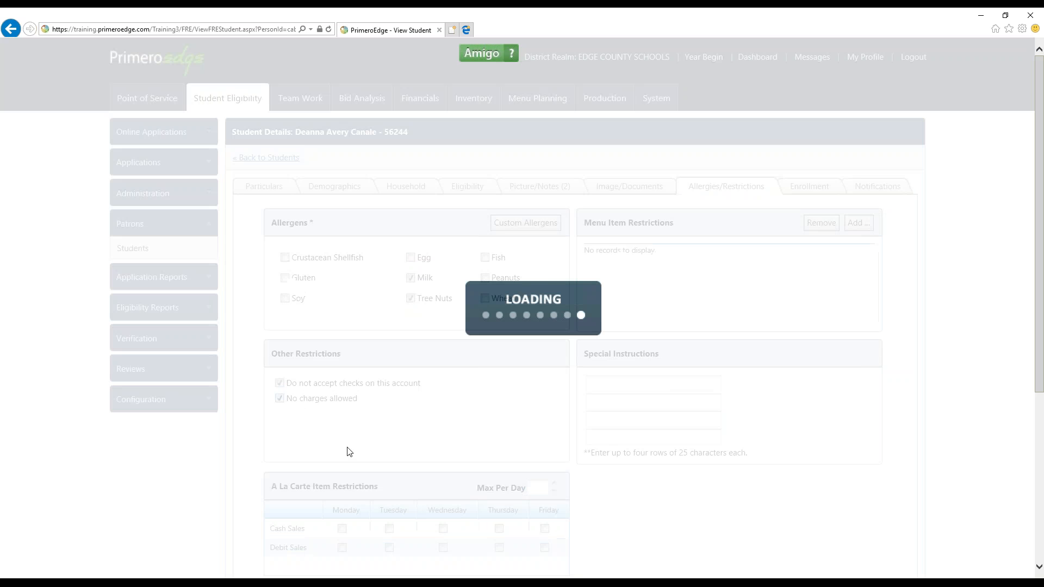
Add Milk to the student's menu item restrictions
{"action": "scroll", "coordinate": [634, 362], "scroll_direction": "down", "scroll_amount": 4}
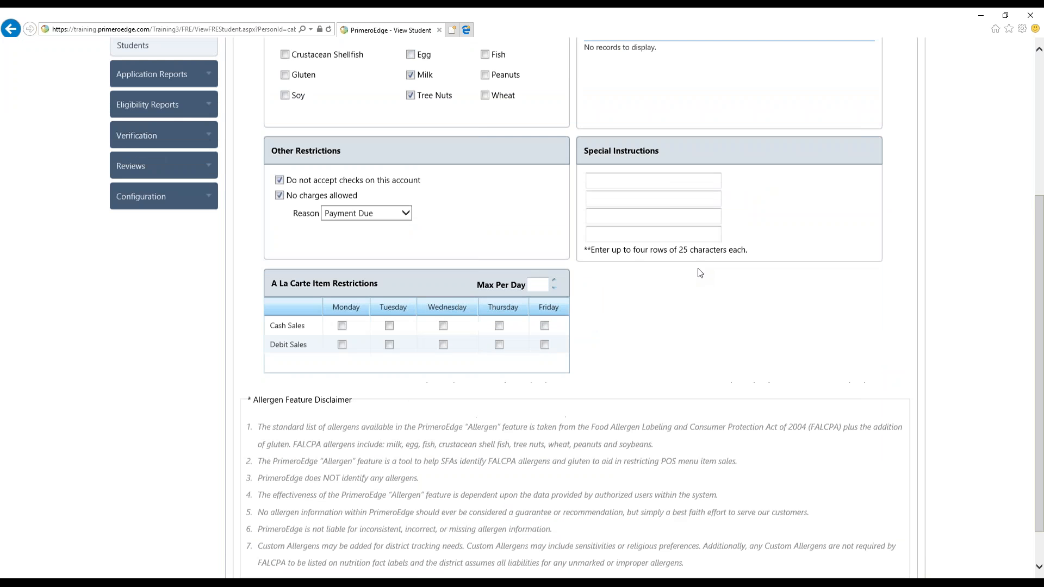
{"action": "scroll", "coordinate": [699, 273], "scroll_direction": "up", "scroll_amount": 2}
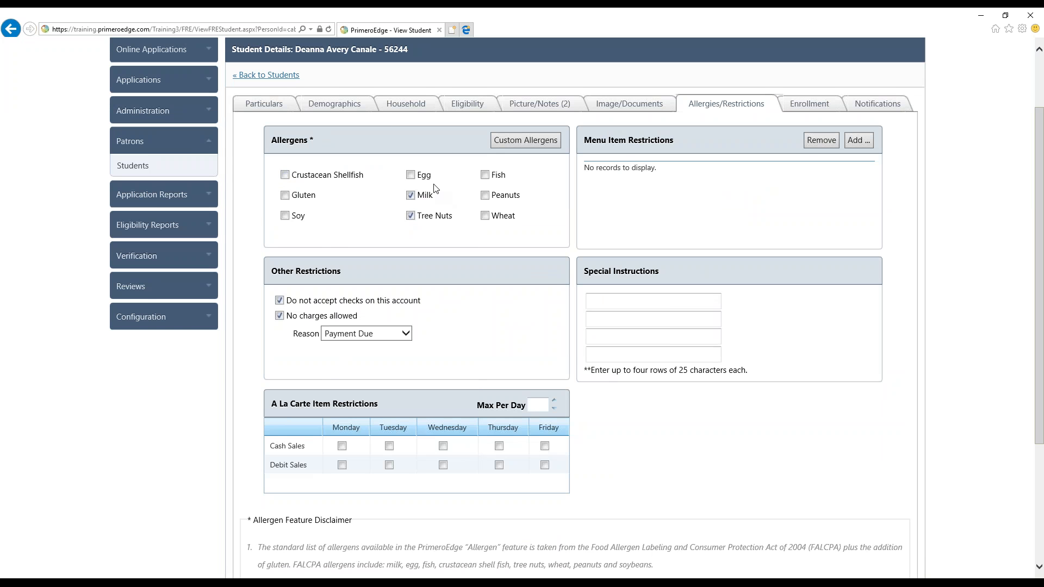
{"action": "scroll", "coordinate": [395, 135], "scroll_direction": "up", "scroll_amount": 2}
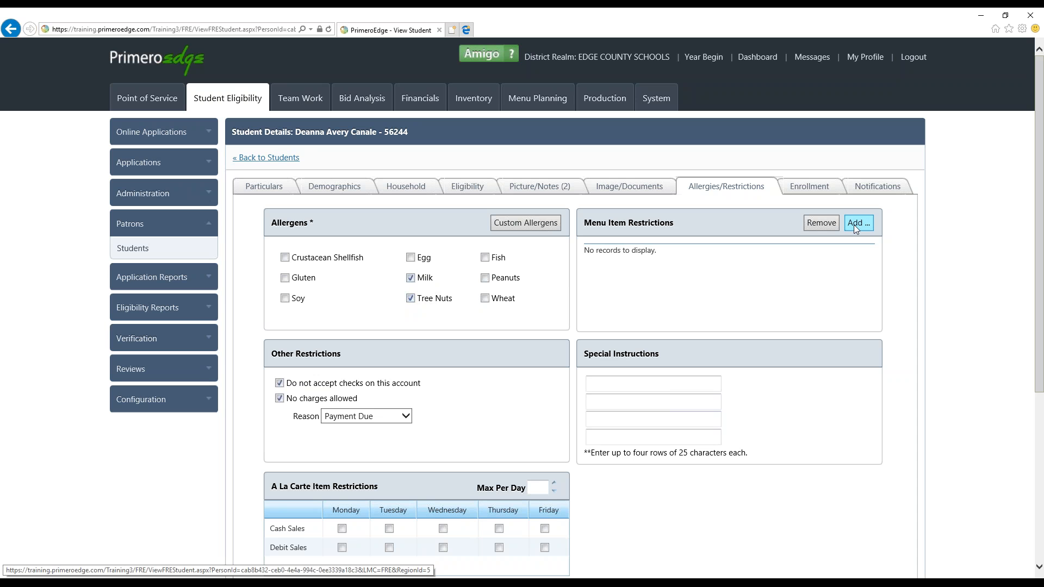
{"action": "scroll", "coordinate": [854, 226], "scroll_direction": "down", "scroll_amount": 5}
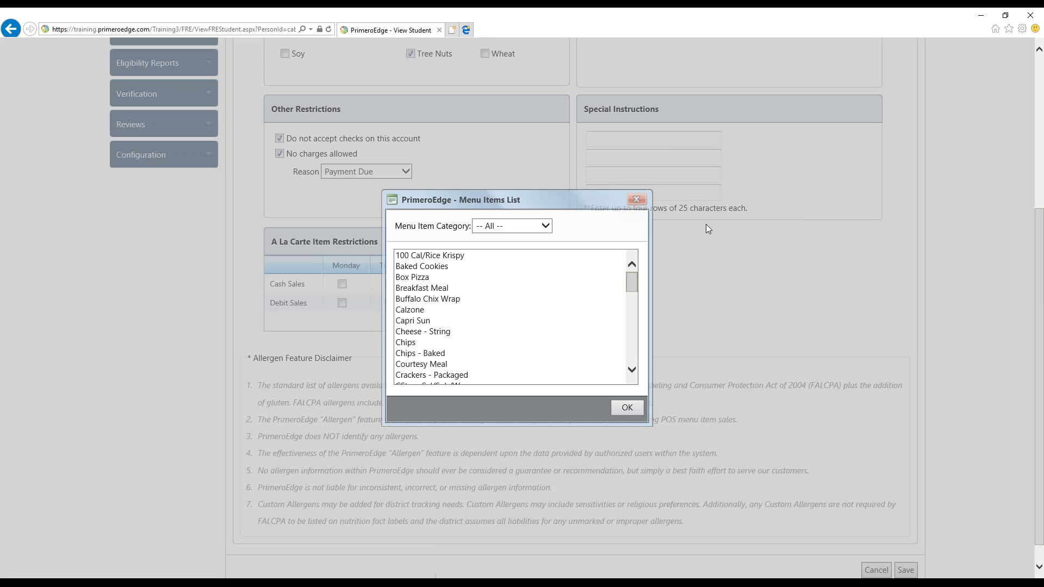
{"action": "left_click_drag", "start_coordinate": [628, 281], "coordinate": [631, 326]}
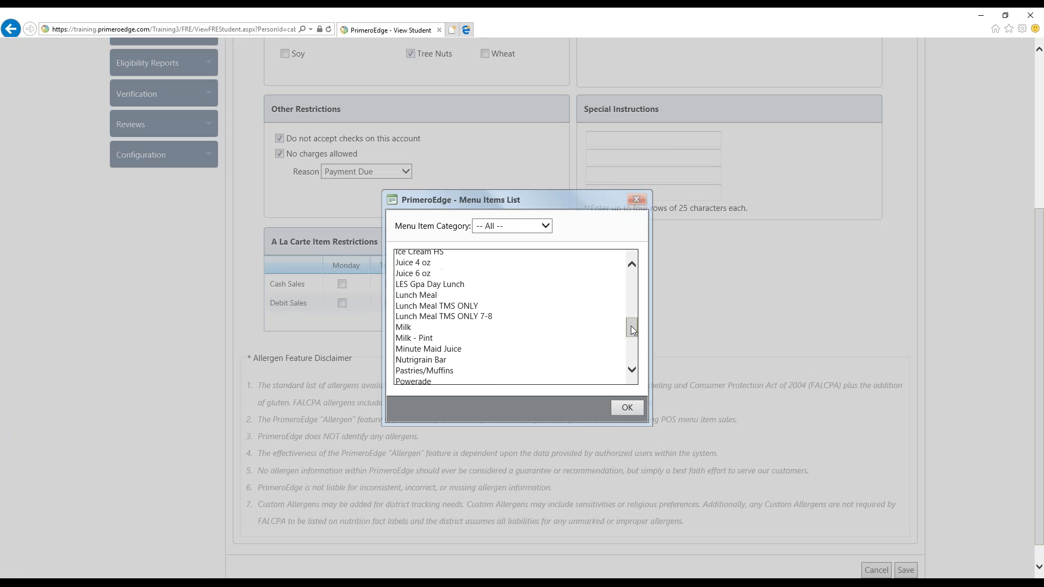
{"action": "left_click", "coordinate": [492, 327]}
{"action": "left_click", "coordinate": [618, 405]}
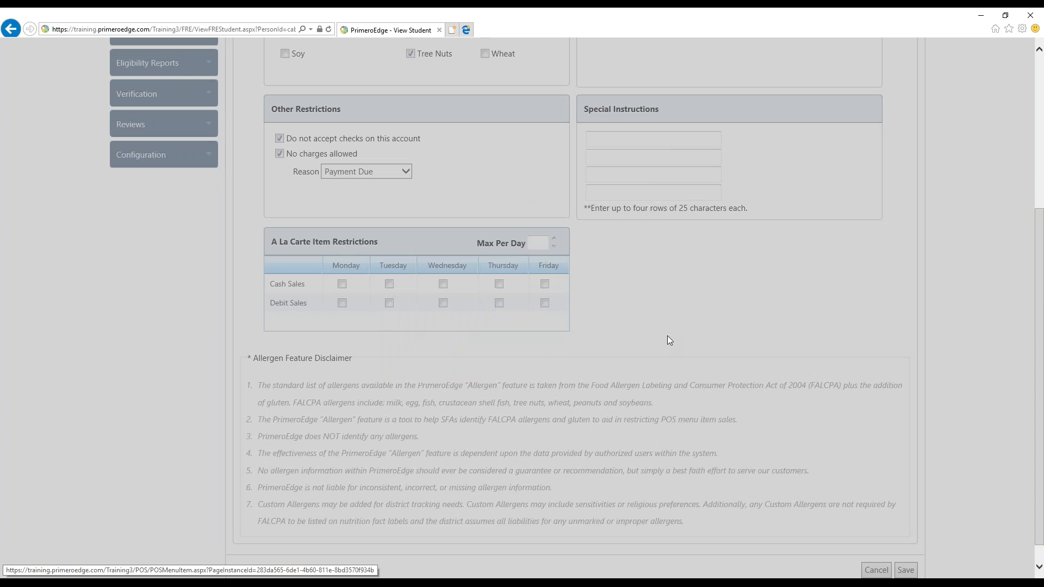
Remove Milk from the student's menu item restrictions
{"action": "scroll", "coordinate": [670, 340], "scroll_direction": "up", "scroll_amount": 4}
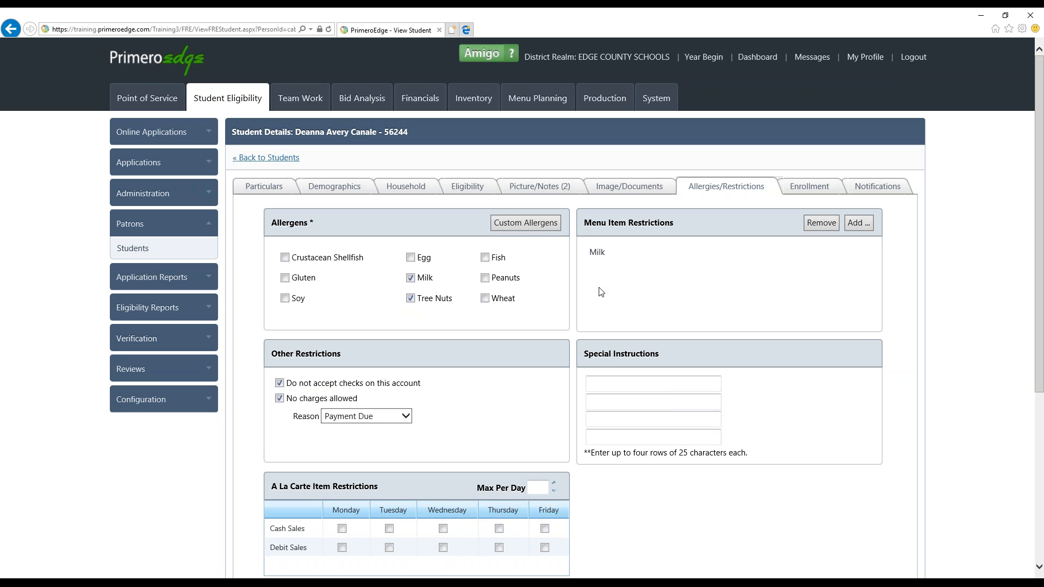
{"action": "left_click", "coordinate": [599, 255]}
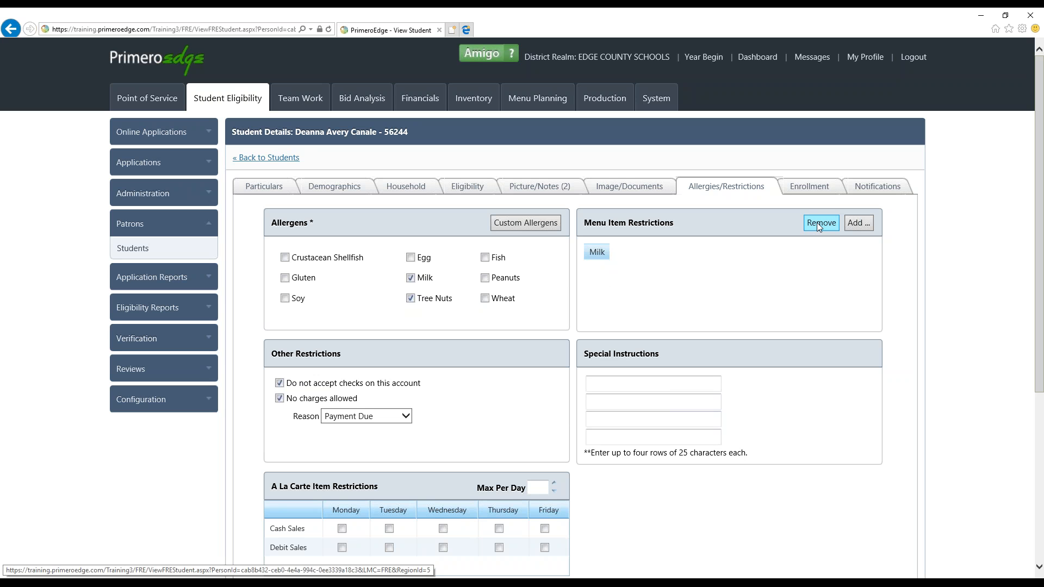
{"action": "scroll", "coordinate": [816, 223], "scroll_direction": "down", "scroll_amount": 4}
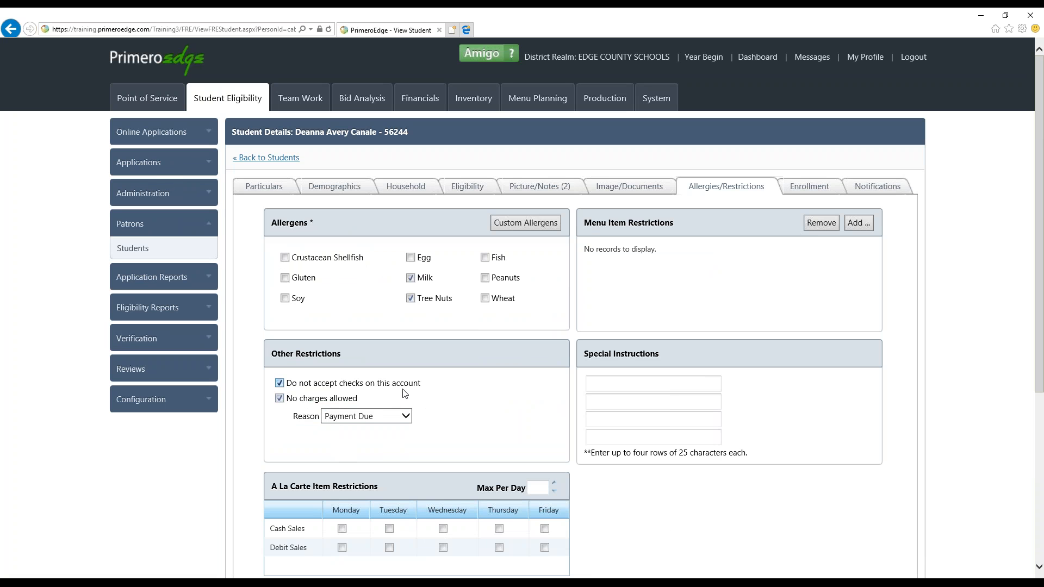
Lift the restriction on accepting checks and set the no-charges reason to Payment plan
{"action": "left_click", "coordinate": [280, 383]}
{"action": "left_click", "coordinate": [406, 417]}
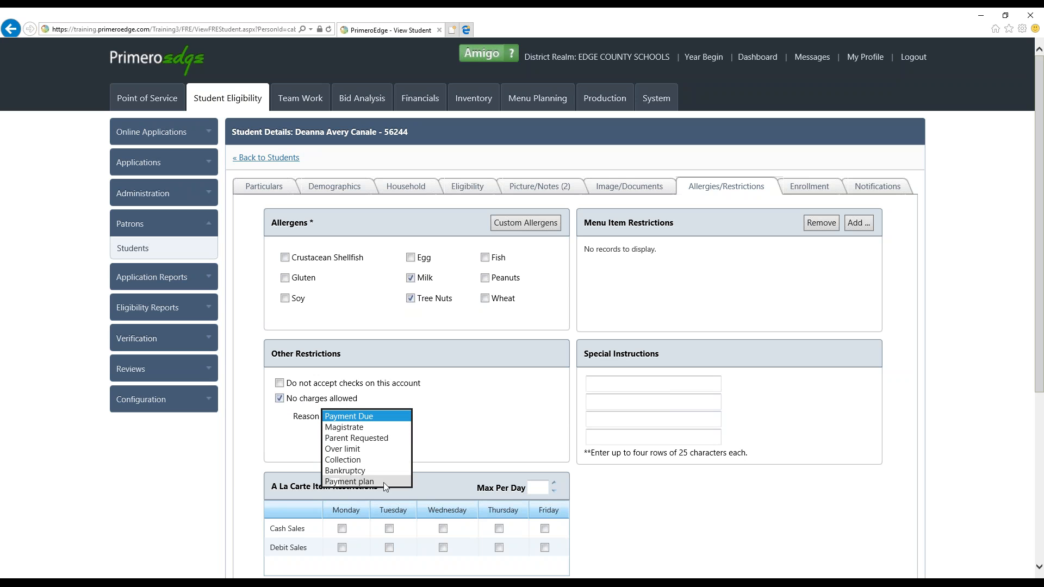
{"action": "left_click", "coordinate": [381, 449]}
{"action": "left_click", "coordinate": [384, 416]}
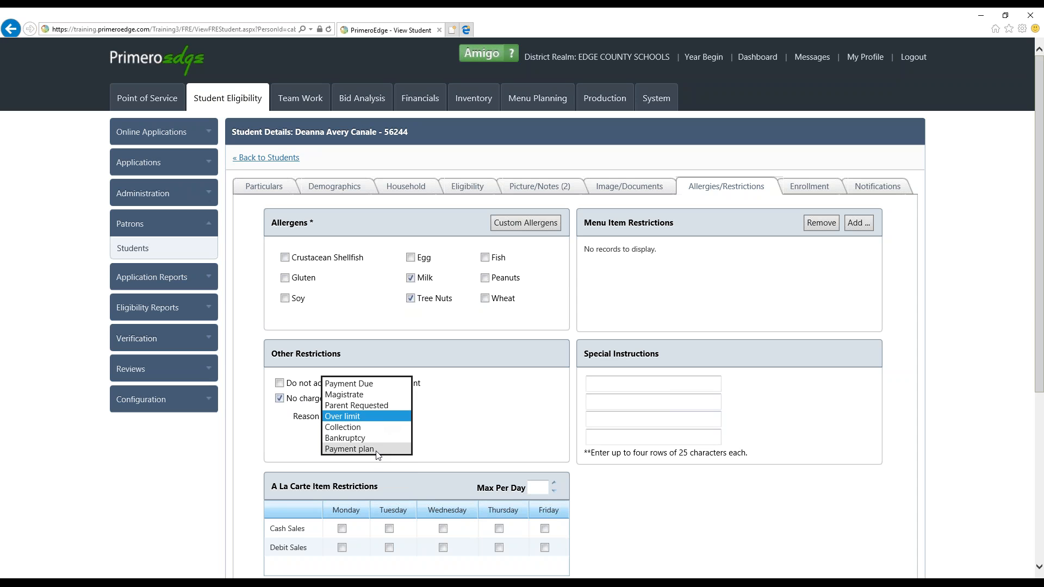
{"action": "left_click", "coordinate": [378, 455]}
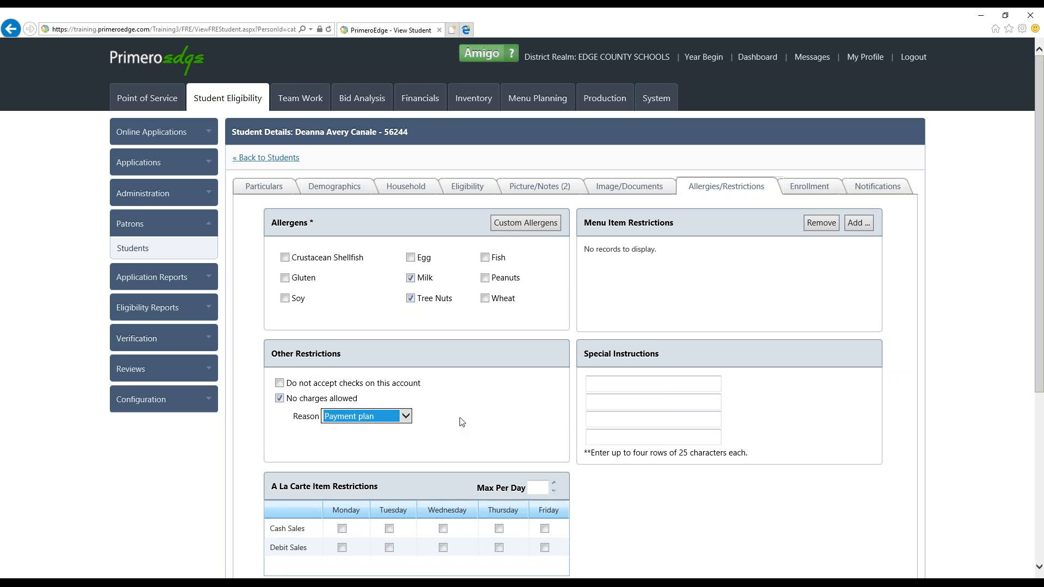
Enter "no snacks" and "no milk" as the first two rows of the student's special instructions
{"action": "left_click", "coordinate": [623, 379]}
{"action": "type", "text": "no sncak"}
{"action": "key", "text": "BackSpace"}
{"action": "key", "text": "BackSpace"}
{"action": "key", "text": "BackSpace"}
{"action": "key", "text": "BackSpace"}
{"action": "type", "text": "acks"}
{"action": "left_click", "coordinate": [614, 401]}
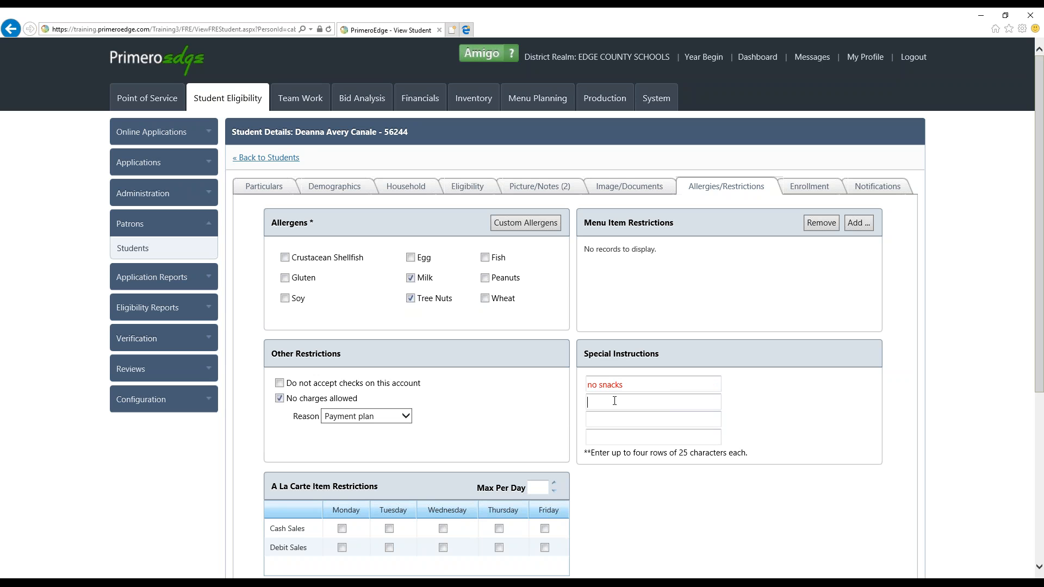
{"action": "type", "text": "no milk"}
{"action": "left_click", "coordinate": [607, 418]}
Limit a la carte items to 2 per day, mark cash sales for Monday through Friday, and save the student details
{"action": "scroll", "coordinate": [412, 346], "scroll_direction": "down", "scroll_amount": 3}
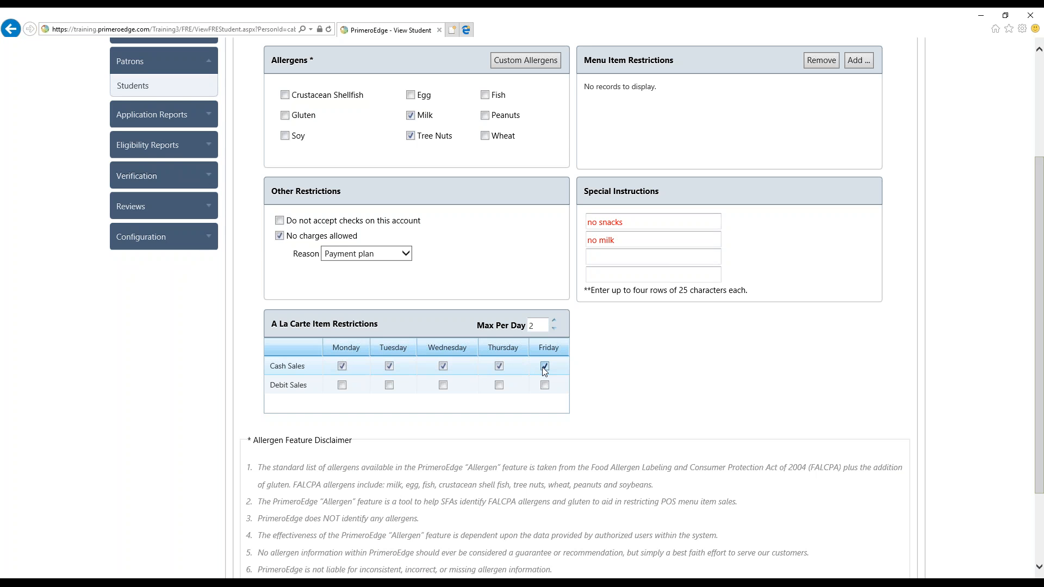
{"action": "scroll", "coordinate": [545, 370], "scroll_direction": "up", "scroll_amount": 3}
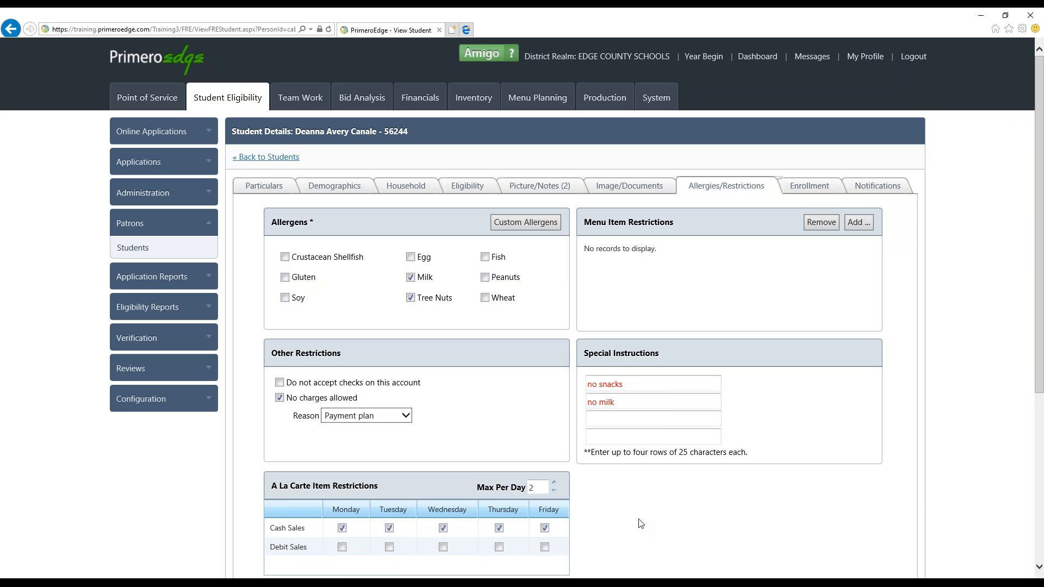
{"action": "left_click", "coordinate": [1038, 567]}
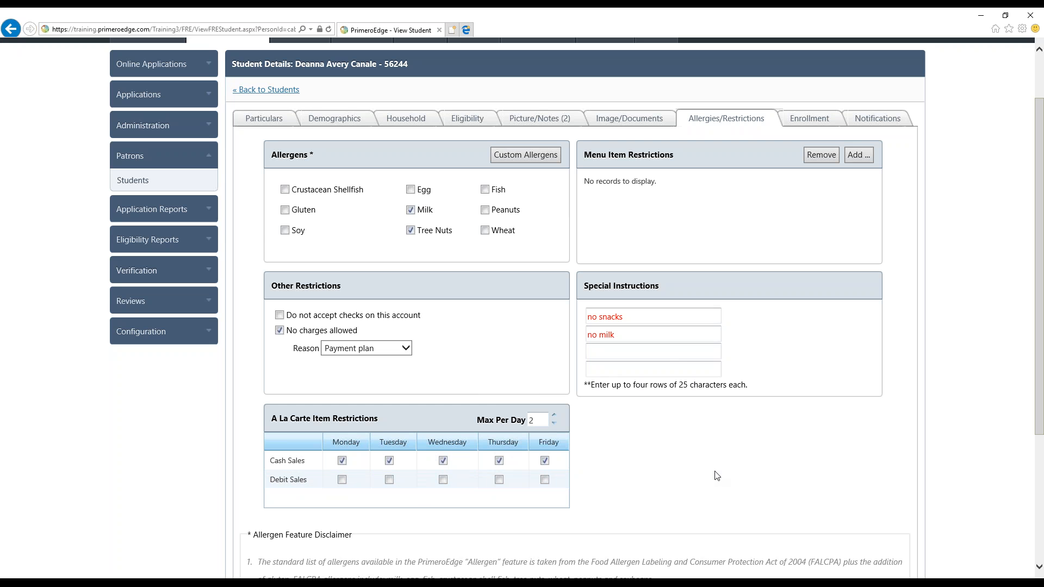
{"action": "scroll", "coordinate": [716, 475], "scroll_direction": "down", "scroll_amount": 3}
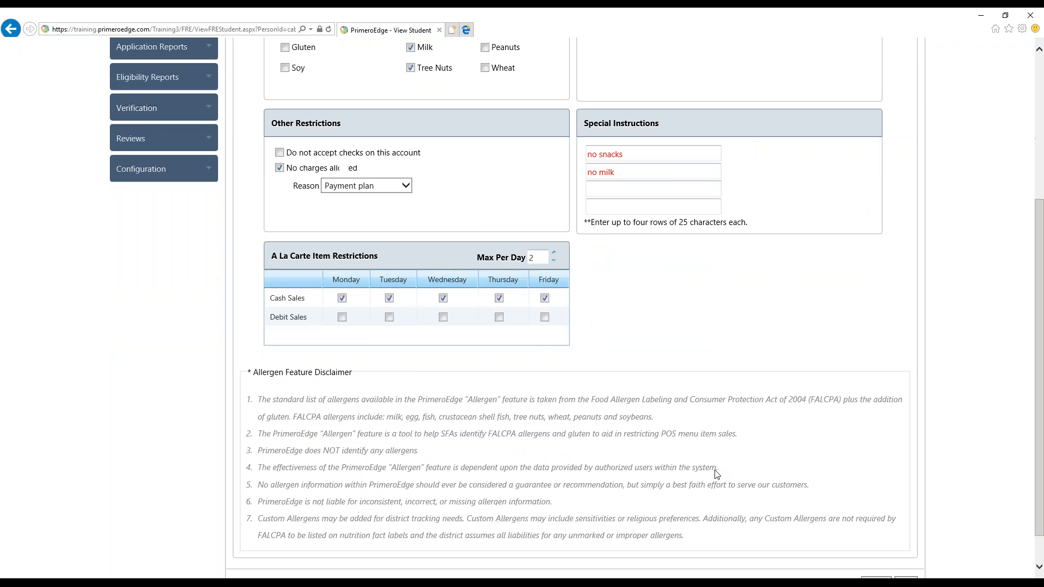
{"action": "scroll", "coordinate": [870, 522], "scroll_direction": "down", "scroll_amount": 1}
{"action": "left_click", "coordinate": [905, 546]}
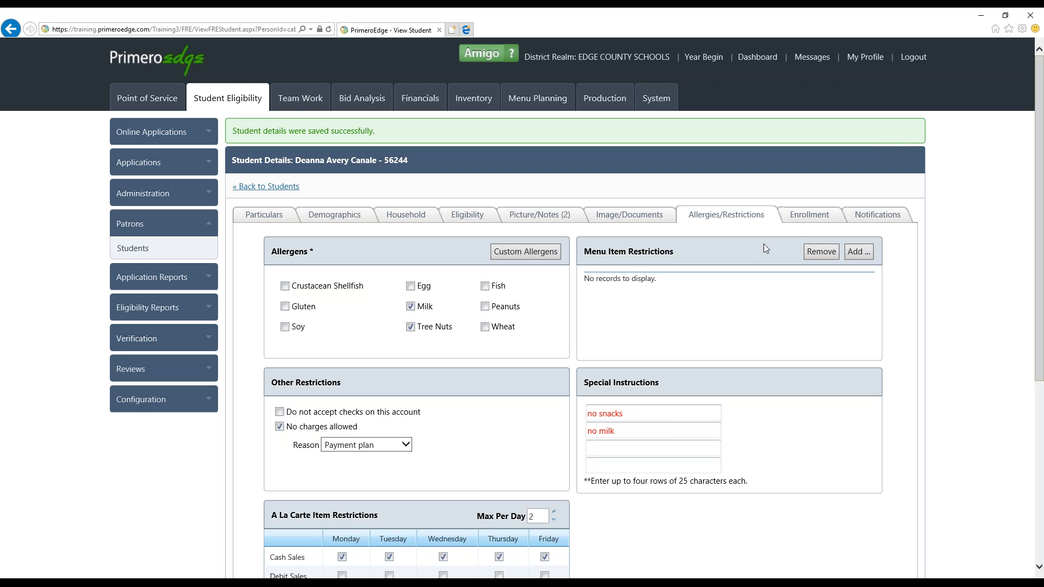
Review the student's enrollment history and notifications, and return to the student list
{"action": "left_click", "coordinate": [809, 216]}
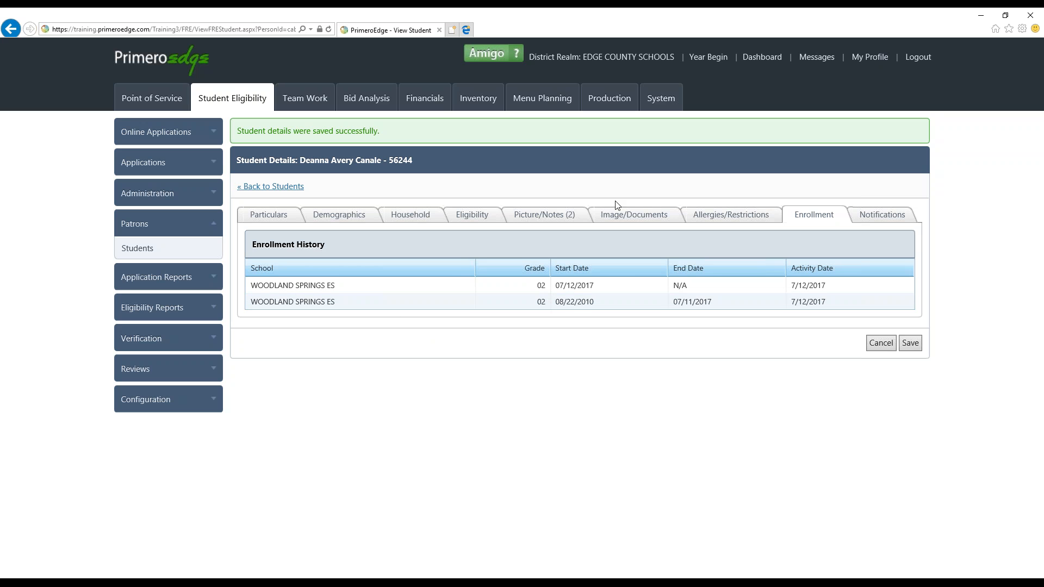
{"action": "left_click", "coordinate": [855, 215]}
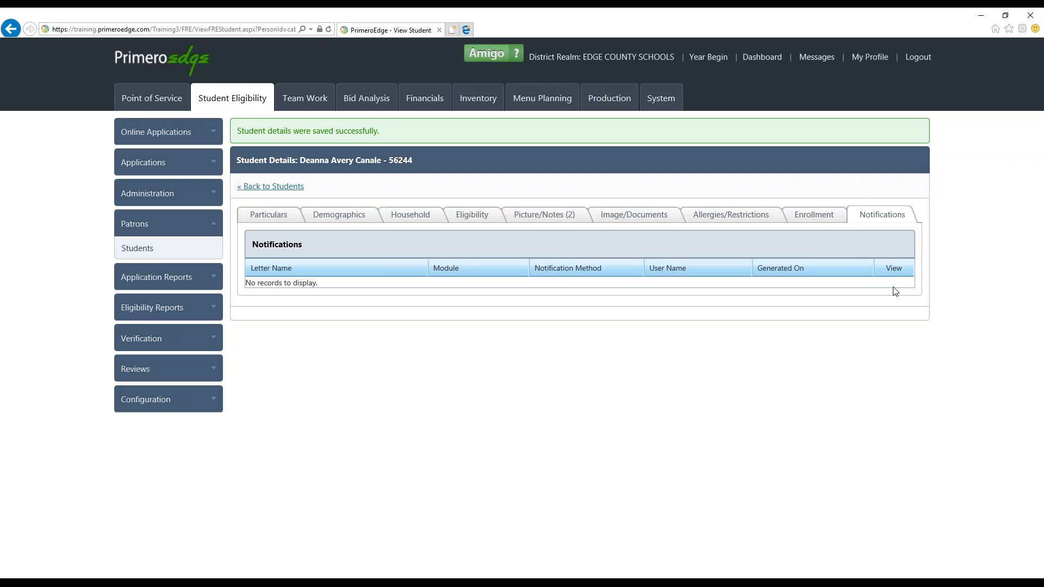
{"action": "left_click", "coordinate": [286, 187]}
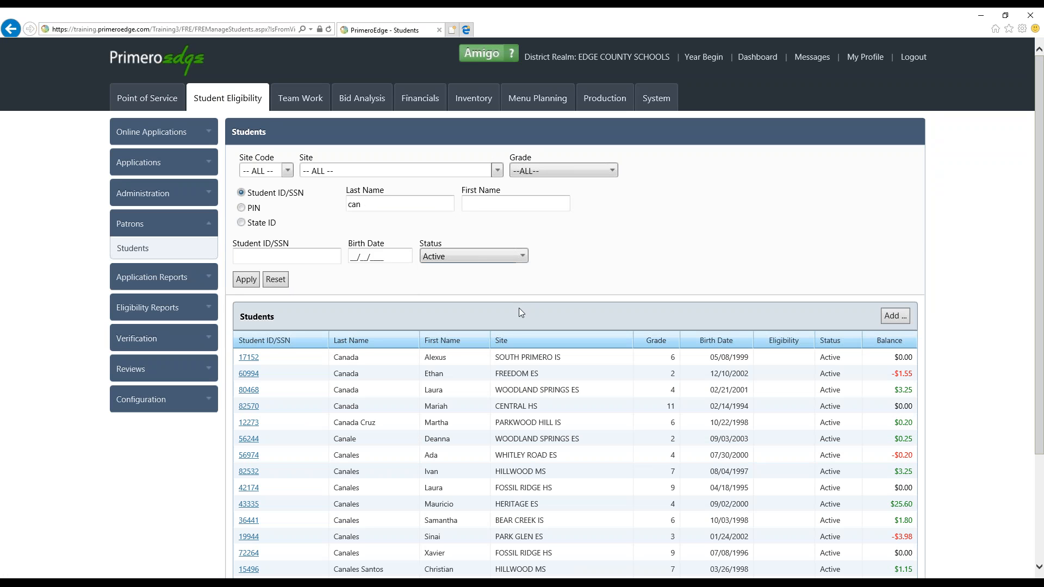
Look over the student list and reset the search filters
{"action": "scroll", "coordinate": [517, 307], "scroll_direction": "down", "scroll_amount": 3}
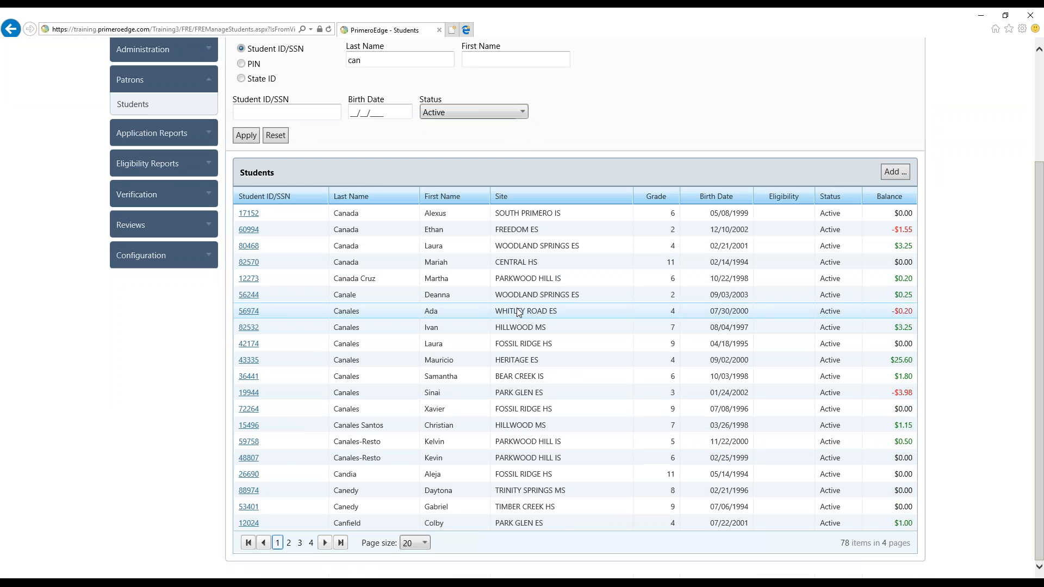
{"action": "scroll", "coordinate": [516, 308], "scroll_direction": "up", "scroll_amount": 3}
{"action": "left_click", "coordinate": [282, 285]}
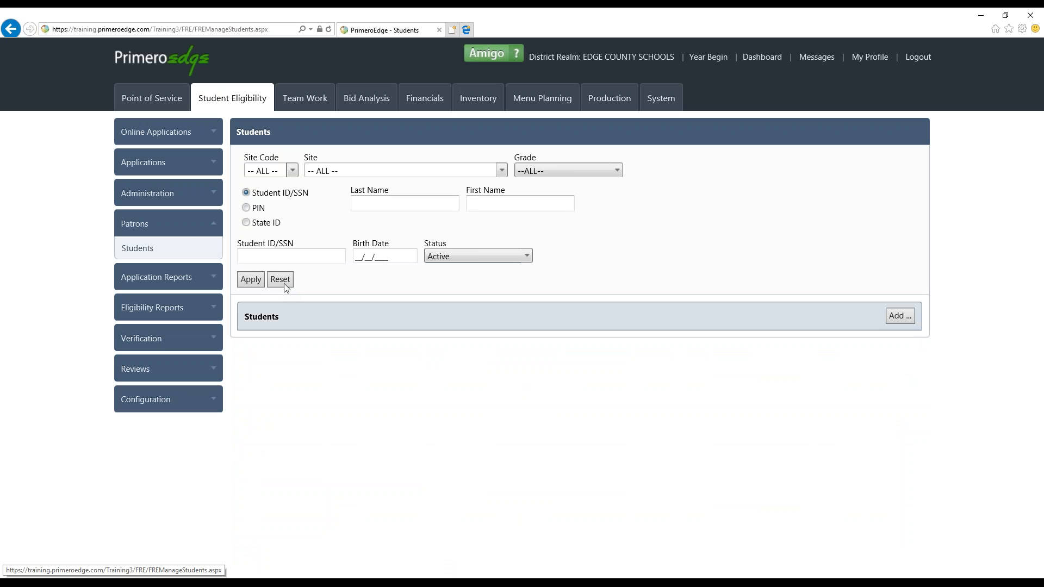
Open the Letter Templates page in the Student Eligibility configuration
{"action": "left_click", "coordinate": [200, 231]}
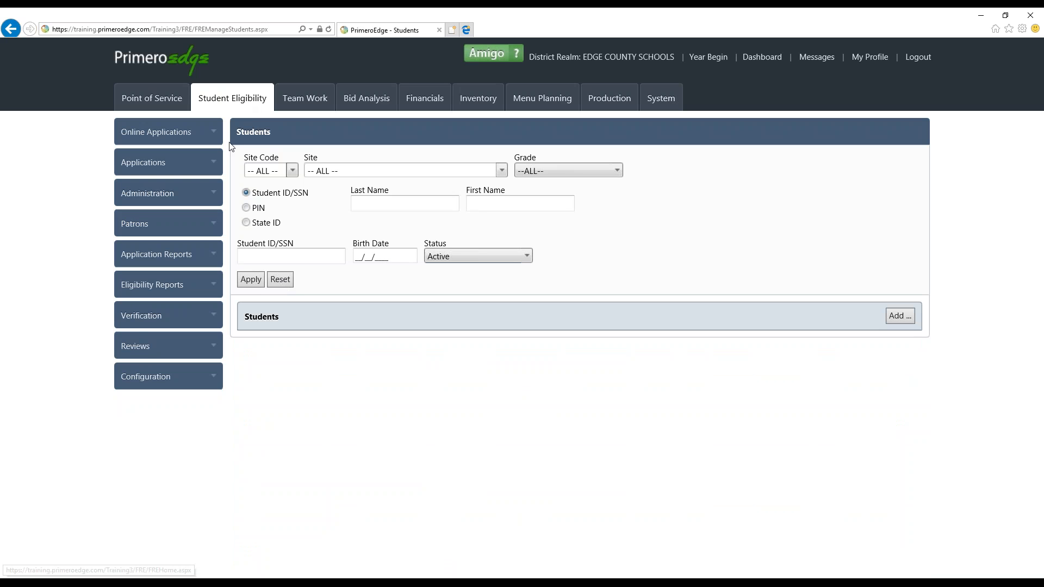
{"action": "left_click", "coordinate": [173, 377]}
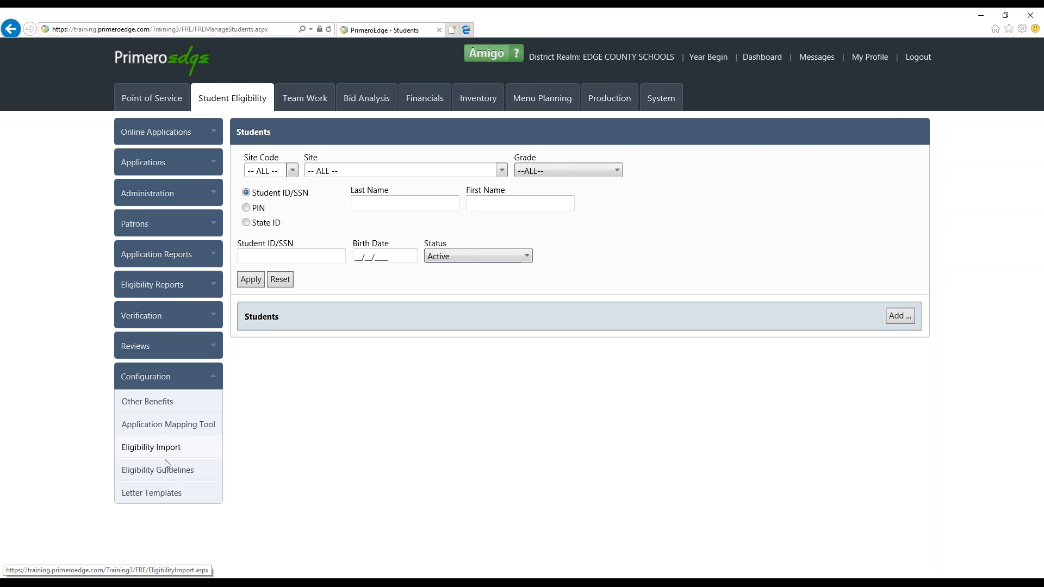
{"action": "left_click", "coordinate": [162, 496]}
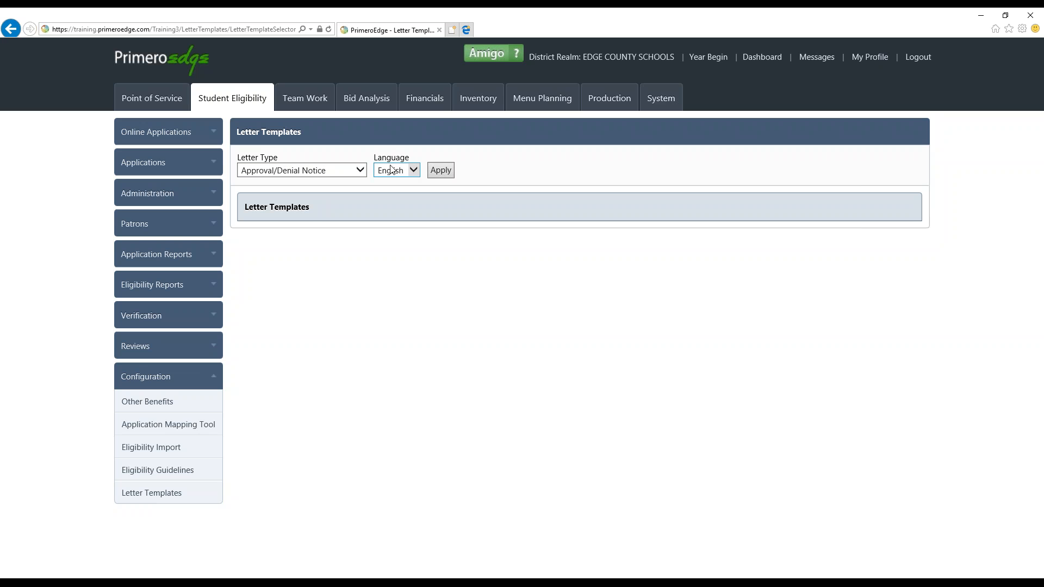
List the English Direct Approval letter templates and make the one last edited on 6/11/2017 active
{"action": "left_click", "coordinate": [361, 170]}
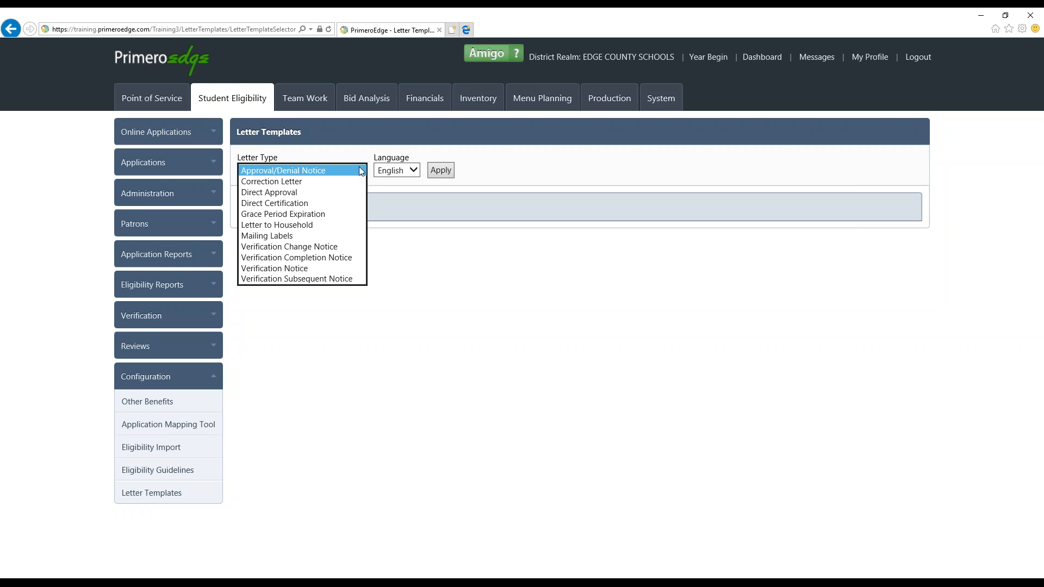
{"action": "left_click", "coordinate": [329, 196]}
{"action": "left_click", "coordinate": [412, 173]}
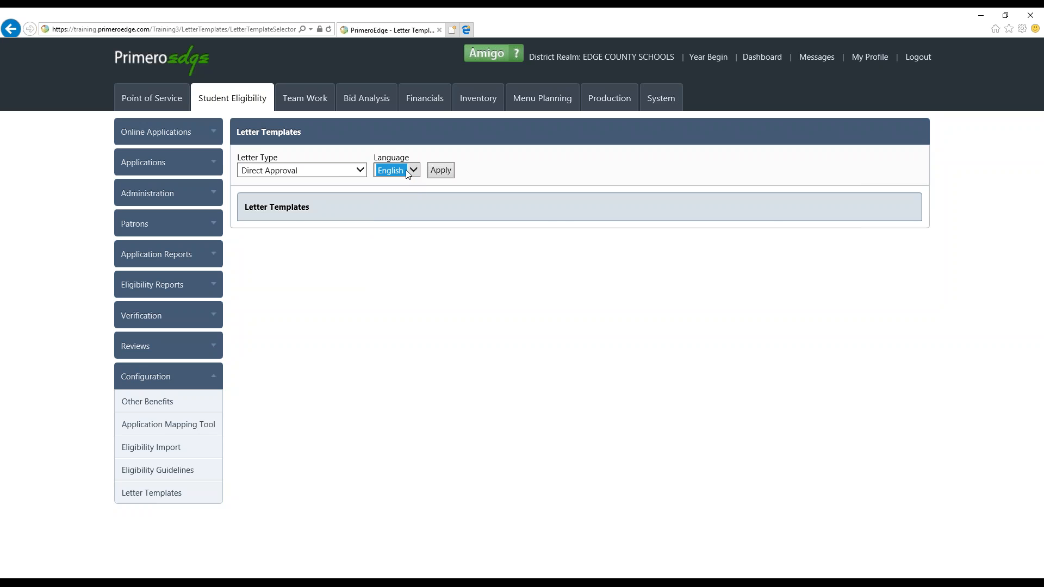
{"action": "left_click", "coordinate": [439, 171]}
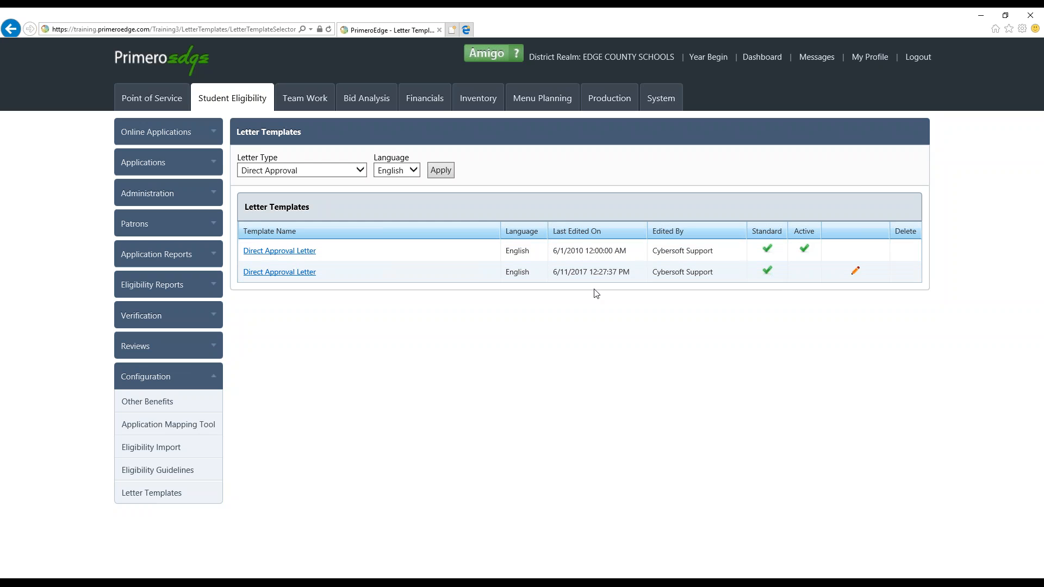
{"action": "left_click", "coordinate": [856, 271]}
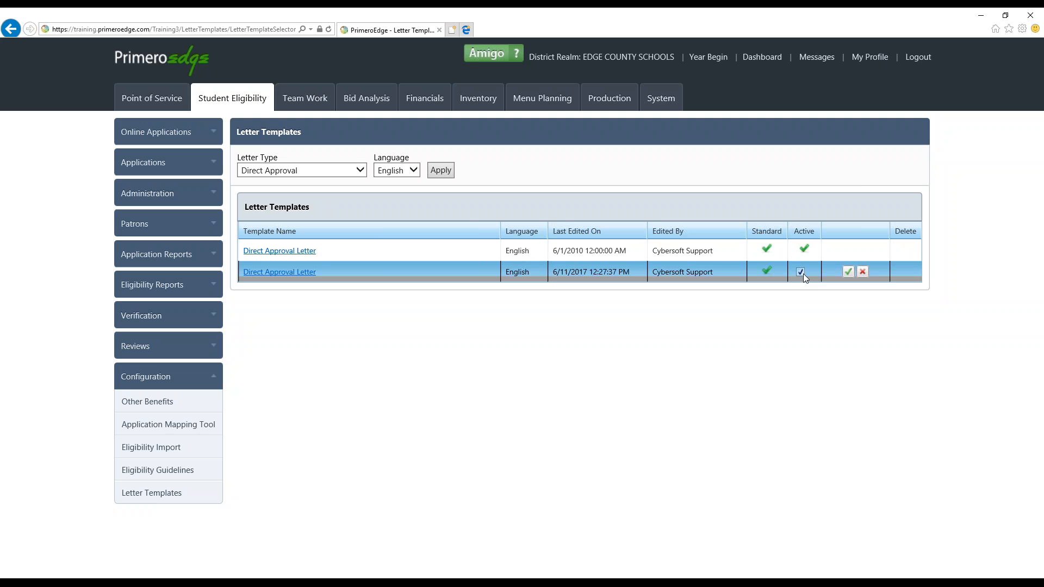
{"action": "left_click", "coordinate": [848, 272]}
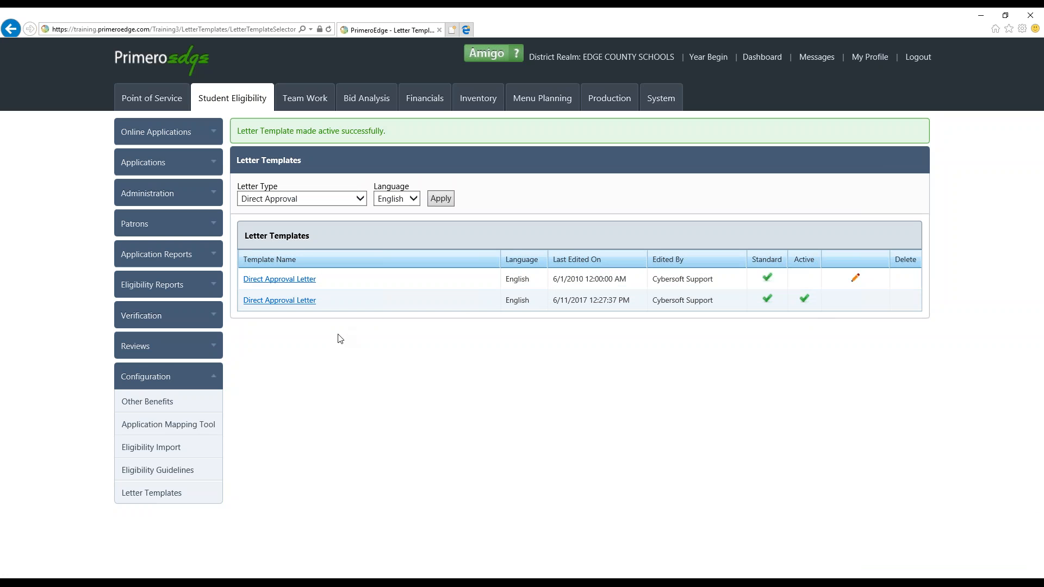
Open the Direct Approval Letter last edited on 6/1/2010 and change "NOTIFICATION" to "NOTICE" in its heading
{"action": "left_click", "coordinate": [259, 285]}
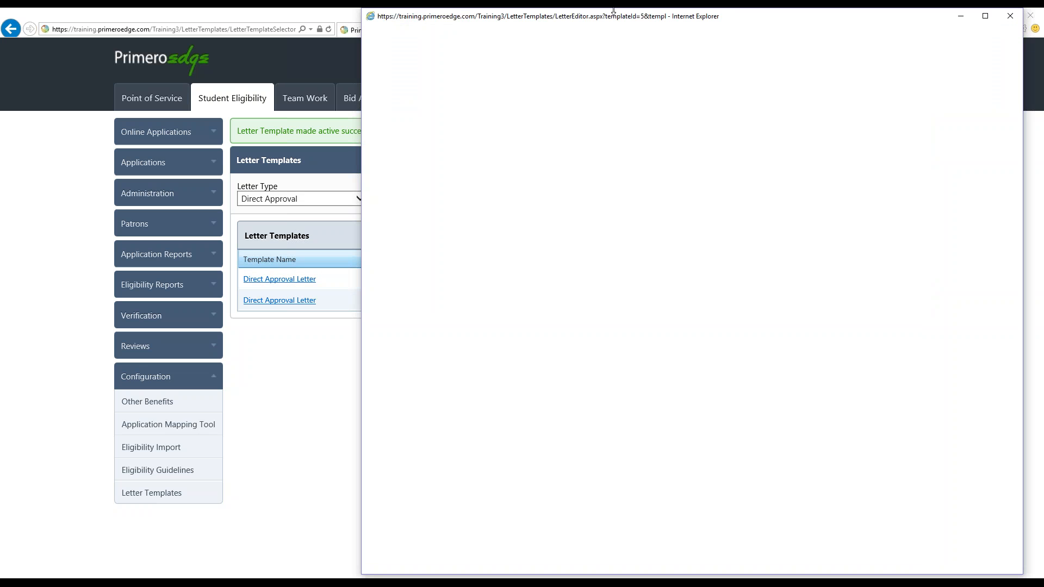
{"action": "left_click_drag", "start_coordinate": [615, 14], "coordinate": [393, 51]}
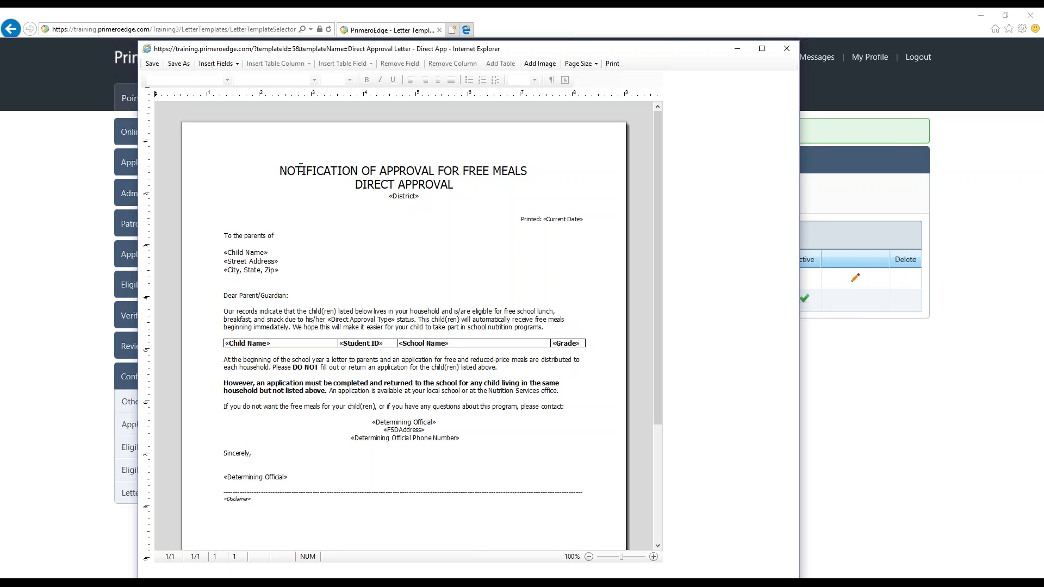
{"action": "left_click", "coordinate": [280, 171]}
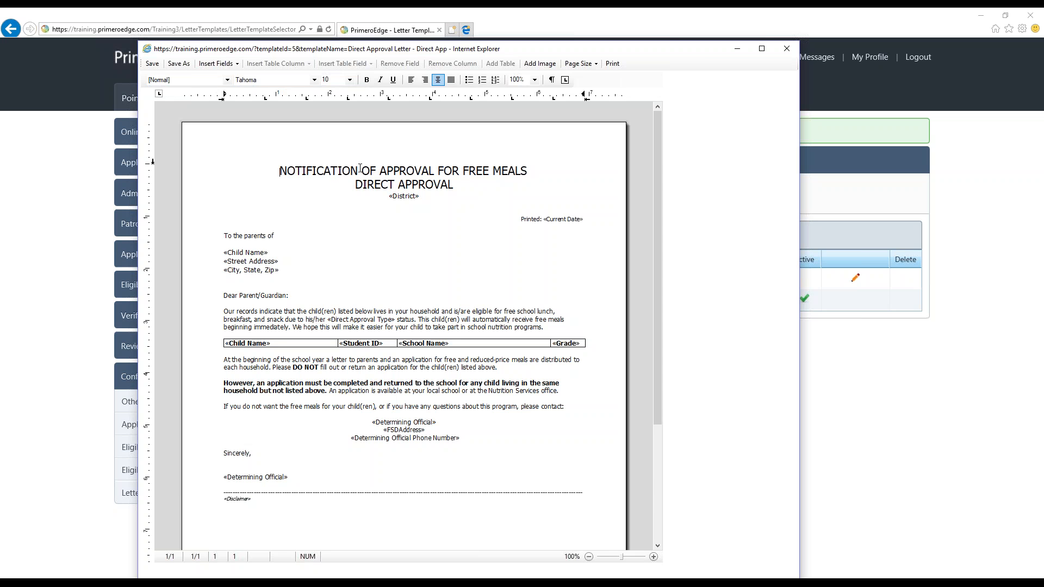
{"action": "left_click", "coordinate": [359, 168]}
{"action": "key", "text": "BackSpace"}
{"action": "key", "text": "BackSpace"}
{"action": "key", "text": "BackSpace"}
{"action": "key", "text": "BackSpace"}
{"action": "key", "text": "BackSpace"}
{"action": "key", "text": "BackSpace"}
{"action": "key", "text": "BackSpace"}
{"action": "key", "text": "BackSpace"}
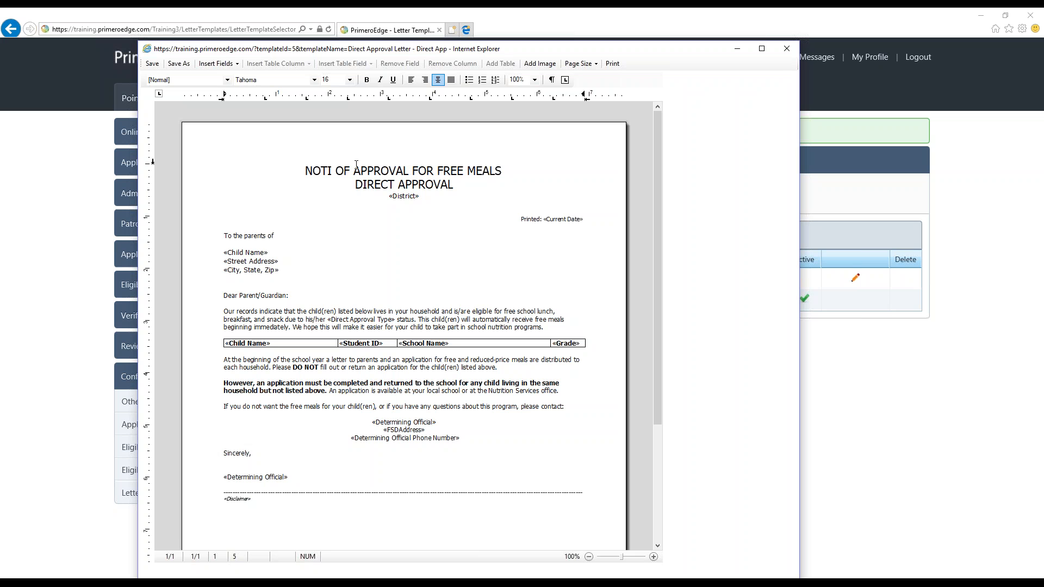
{"action": "type", "text": "CE"}
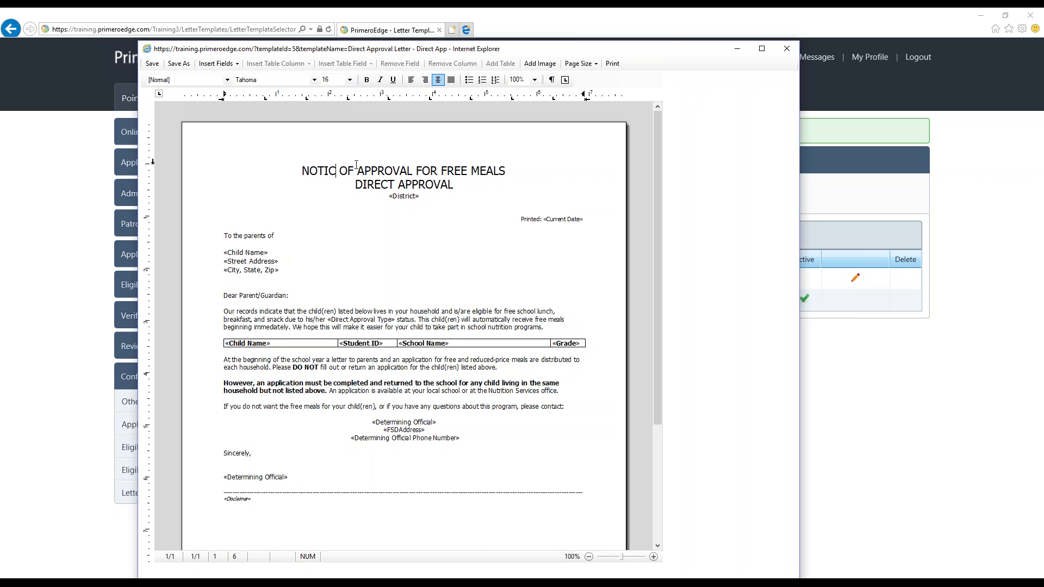
Shorten the letter's two-line heading to the single line "NOTICE OF DIRECT APPROVAL"
{"action": "key", "text": "BackSpace"}
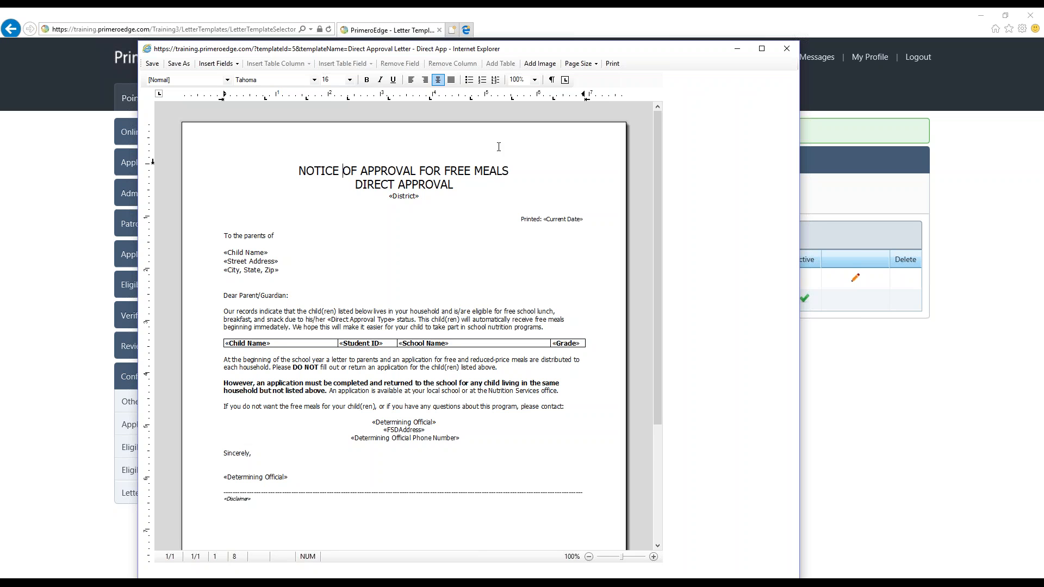
{"action": "left_click_drag", "start_coordinate": [514, 169], "coordinate": [358, 167]}
{"action": "key", "text": "Delete"}
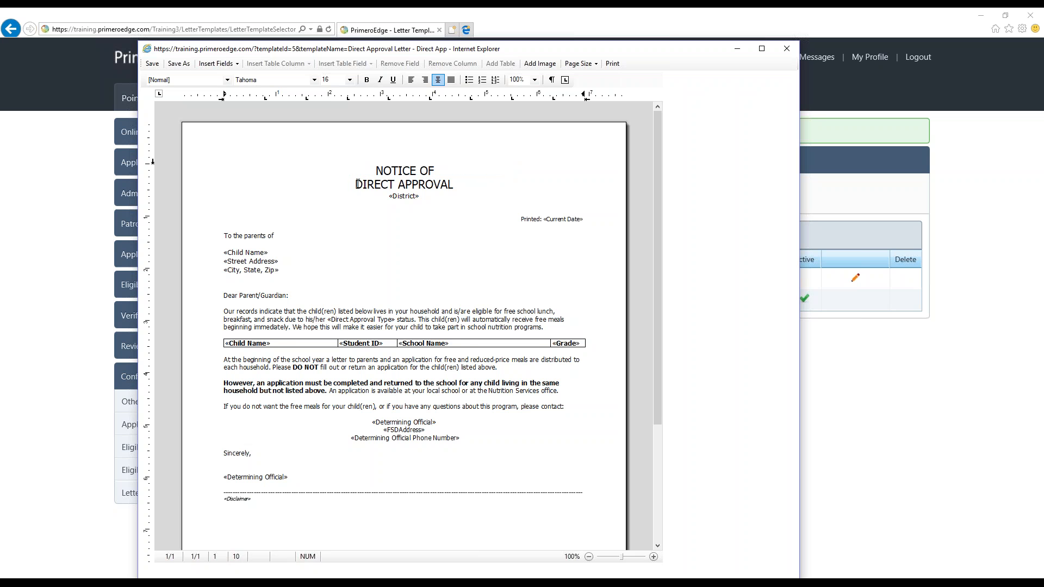
{"action": "key", "text": "Delete"}
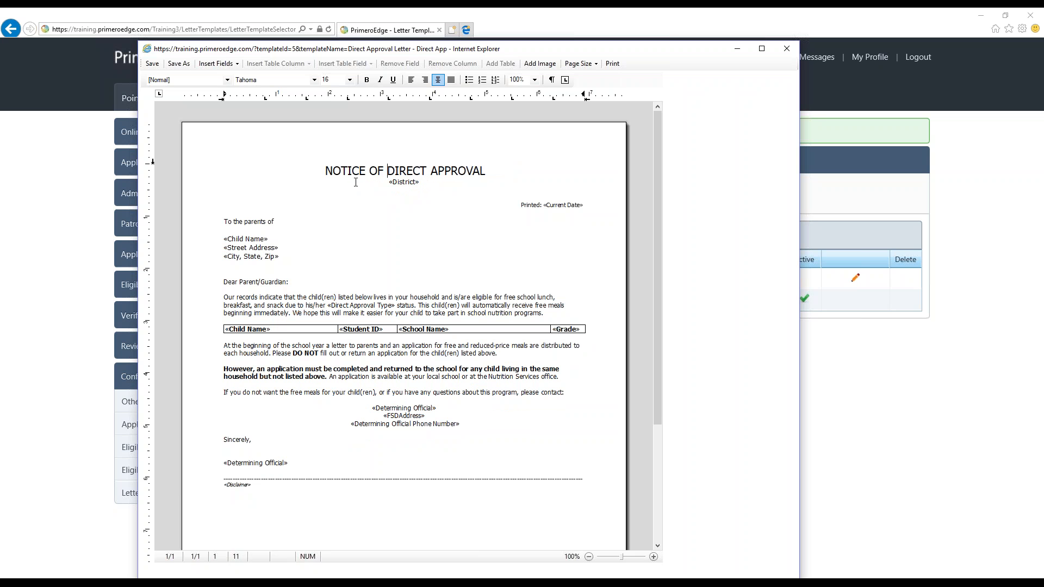
Replace the line "To the parents of" above the child's name and address fields with "Attention"
{"action": "left_click", "coordinate": [376, 215]}
{"action": "scroll", "coordinate": [357, 287], "scroll_direction": "down", "scroll_amount": 1}
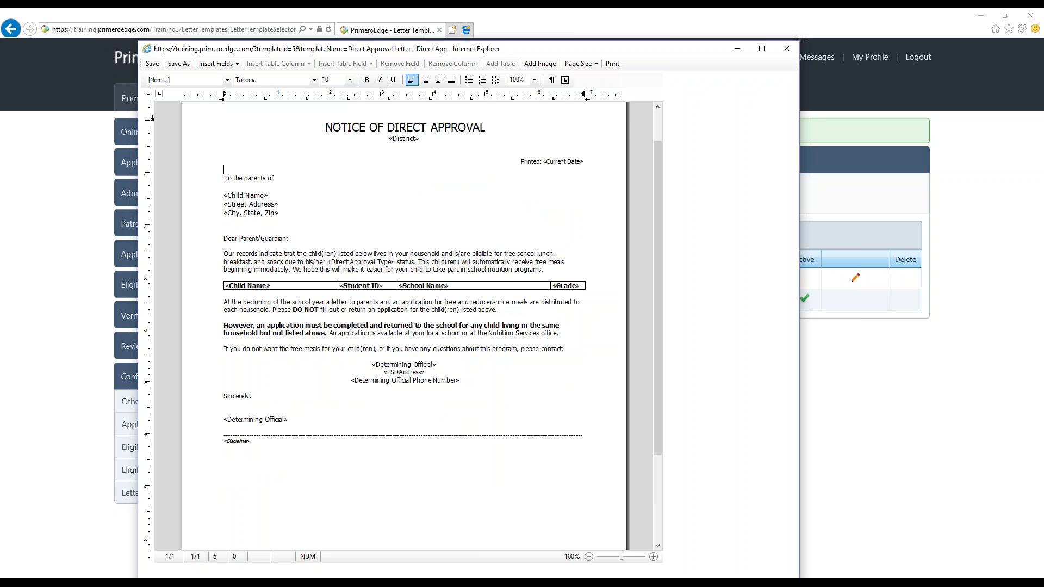
{"action": "left_click", "coordinate": [654, 556]}
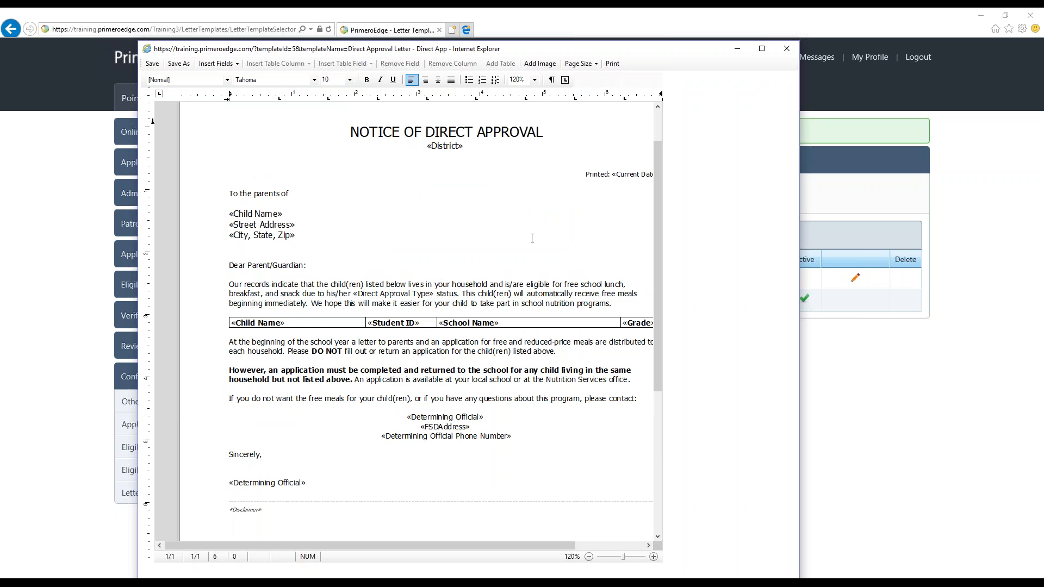
{"action": "left_click_drag", "start_coordinate": [299, 192], "coordinate": [213, 193]}
{"action": "key", "text": "BackSpace"}
{"action": "type", "text": "Attn"}
{"action": "key", "text": "BackSpace"}
{"action": "type", "text": "ento"}
{"action": "key", "text": "BackSpace"}
{"action": "type", "text": "ion"}
{"action": "left_click_drag", "start_coordinate": [279, 547], "coordinate": [302, 544]}
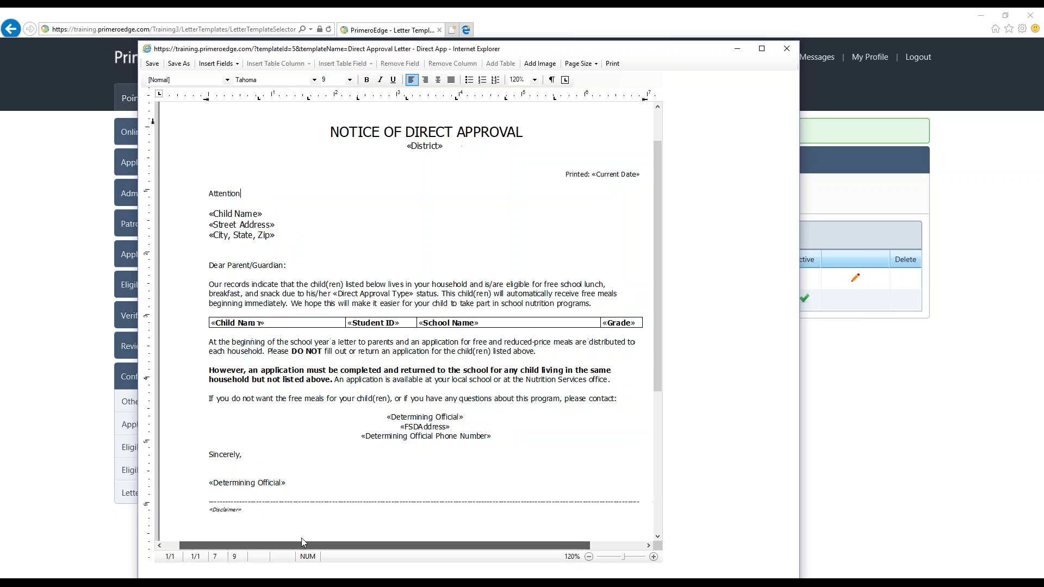
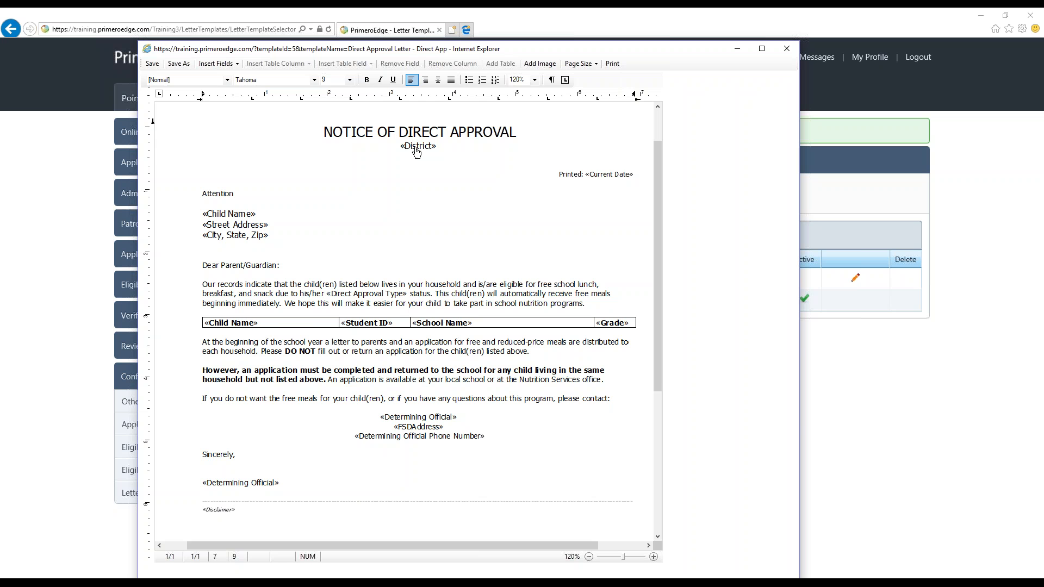
Reduce the page zoom to 110% and add a blank line between the heading "NOTICE OF DIRECT APPROVAL" and the District field
{"action": "scroll", "coordinate": [423, 189], "scroll_direction": "up", "scroll_amount": 2}
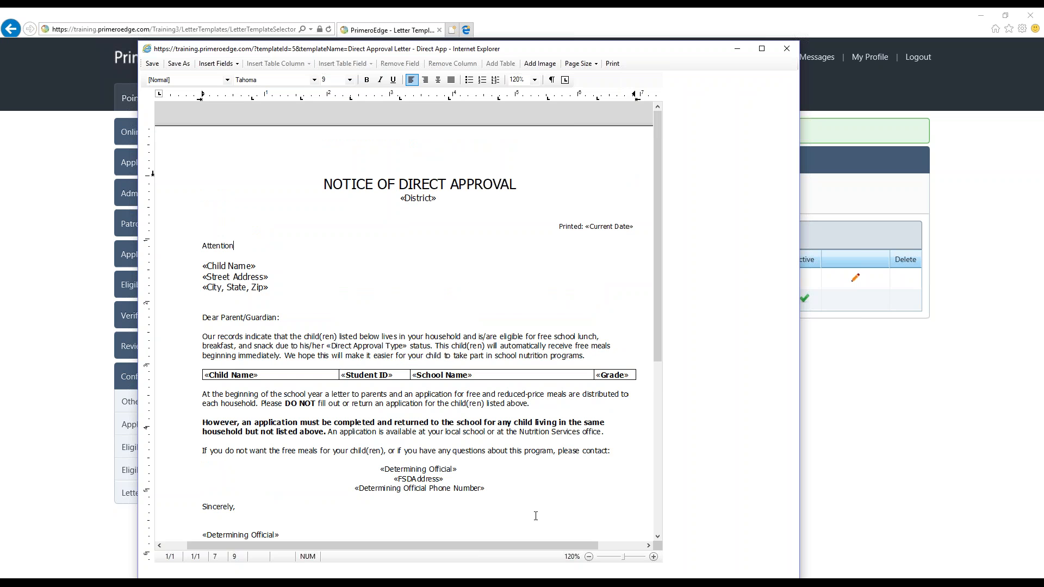
{"action": "left_click", "coordinate": [591, 560]}
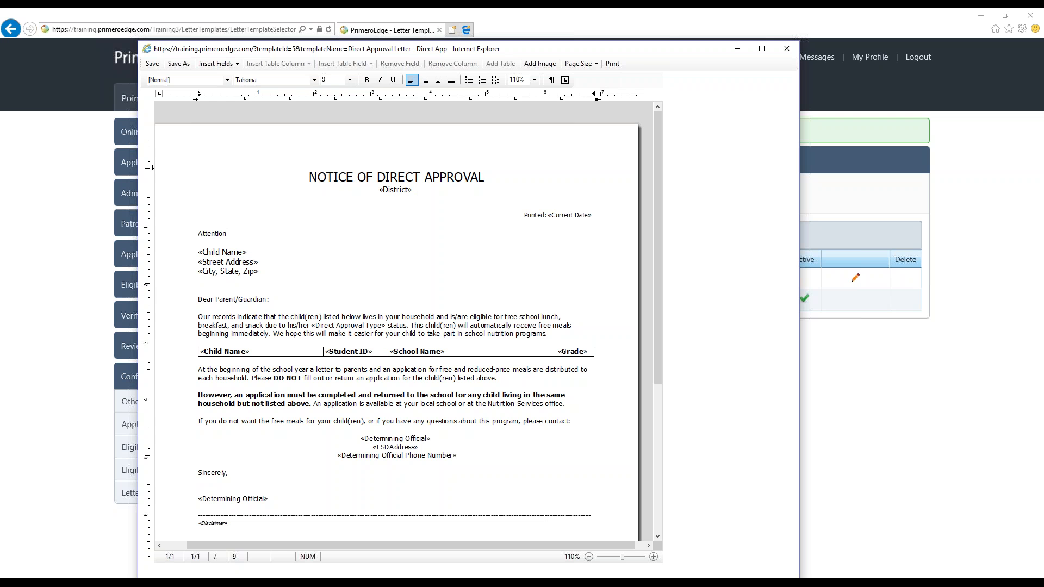
{"action": "left_click", "coordinate": [417, 204]}
{"action": "left_click", "coordinate": [402, 190]}
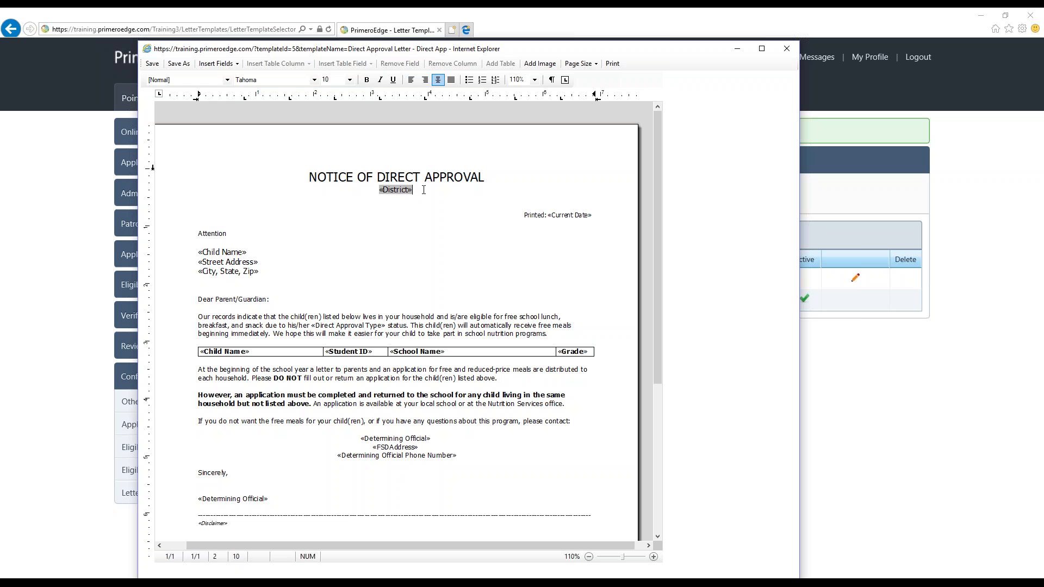
{"action": "left_click", "coordinate": [483, 175]}
{"action": "key", "text": "Return"}
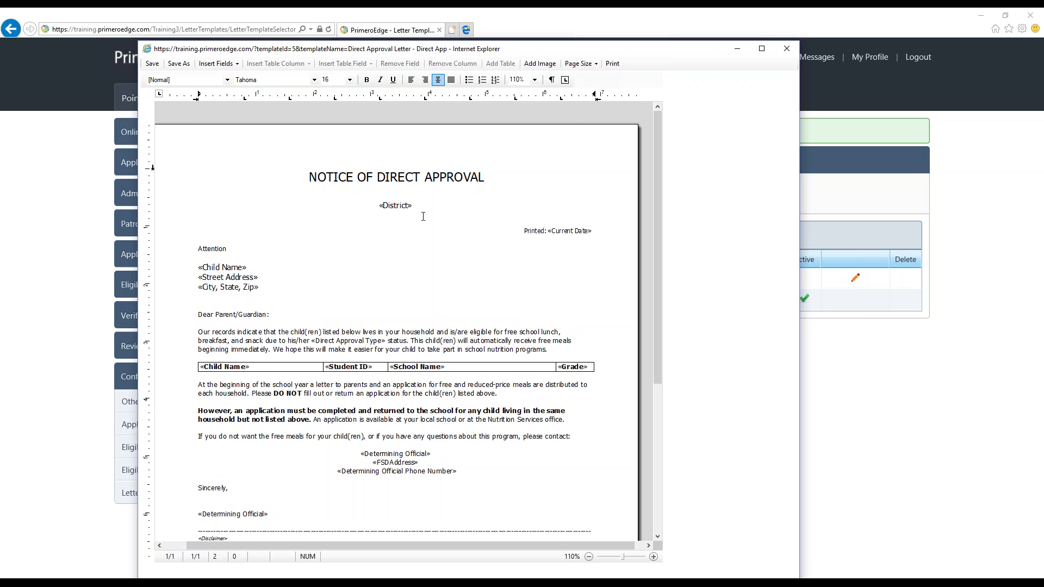
Remove the District field together with the extra line above it, and reinsert the District field directly below the heading
{"action": "left_click", "coordinate": [219, 64]}
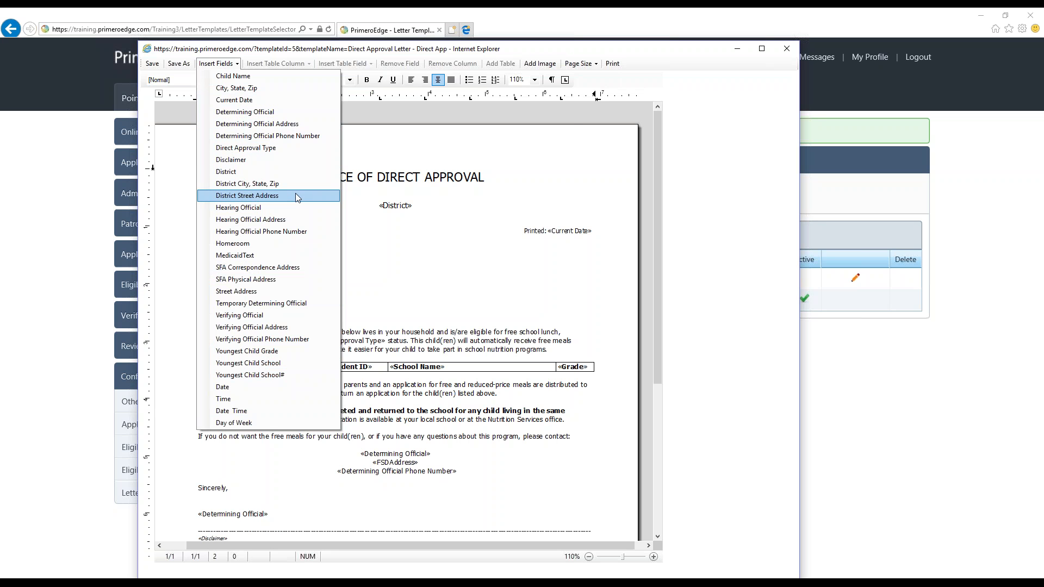
{"action": "left_click", "coordinate": [434, 219]}
{"action": "left_click_drag", "start_coordinate": [427, 204], "coordinate": [373, 204]}
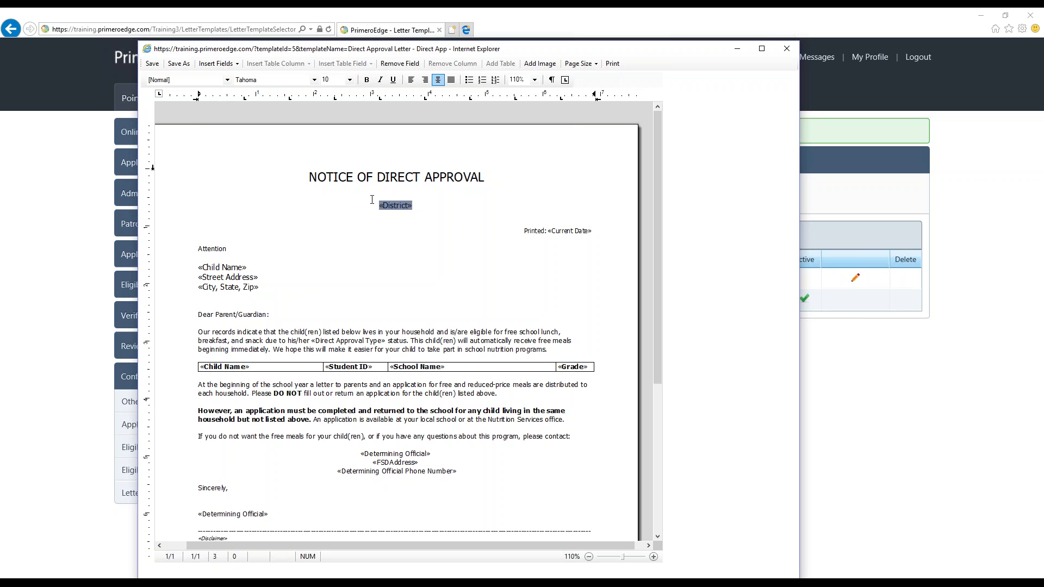
{"action": "left_click", "coordinate": [400, 63]}
{"action": "key", "text": "BackSpace"}
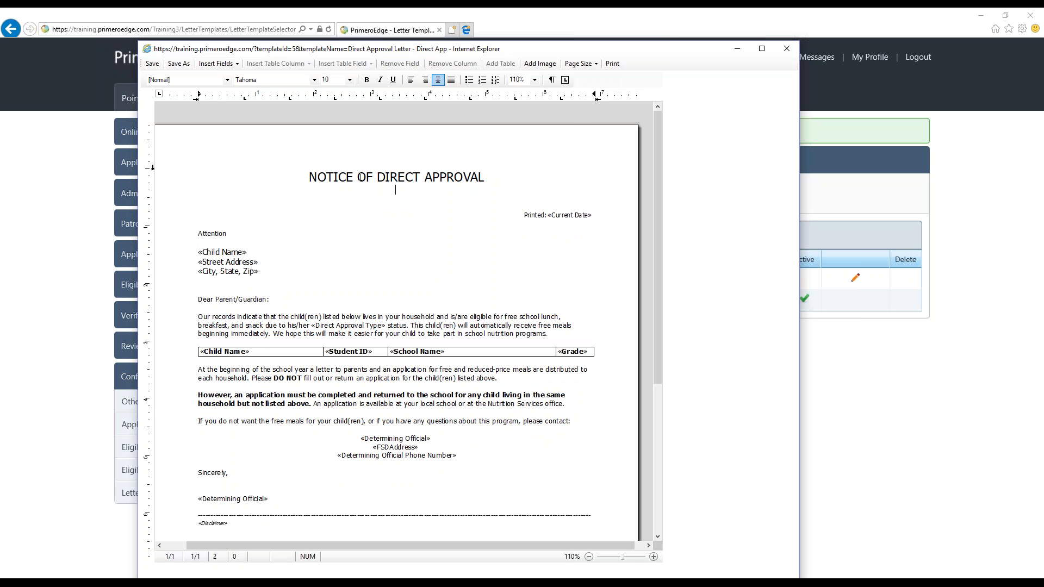
{"action": "left_click", "coordinate": [216, 63]}
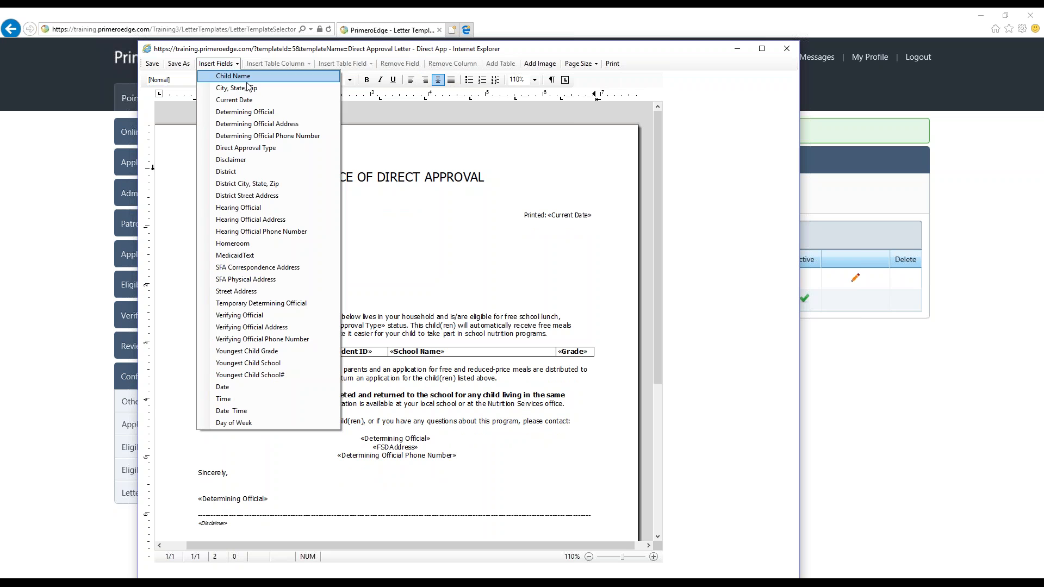
{"action": "left_click", "coordinate": [246, 171]}
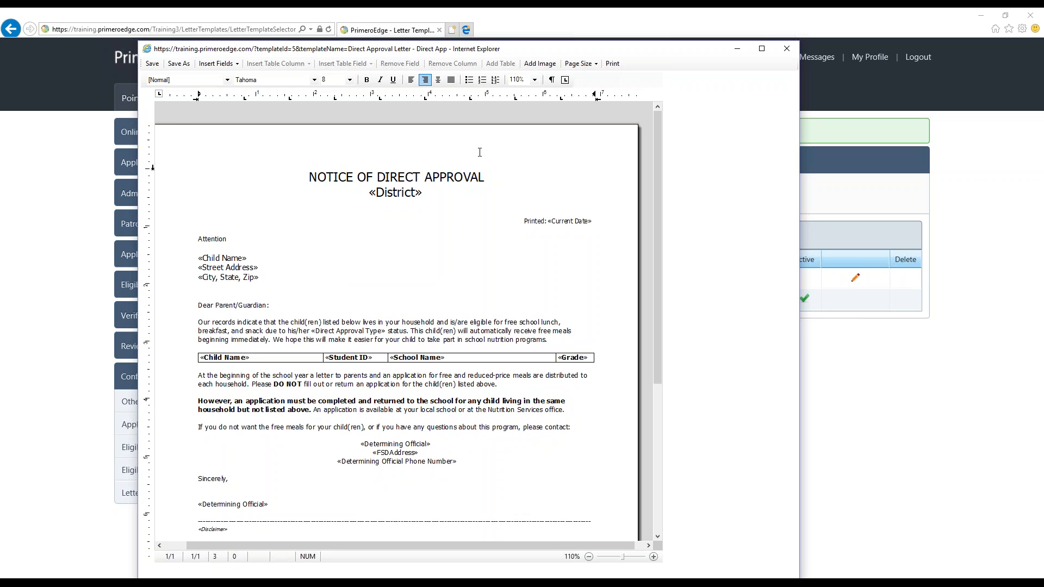
Add two blank lines below the District field and try to insert the District City, State, Zip field there
{"action": "left_click", "coordinate": [433, 195]}
{"action": "key", "text": "Down"}
{"action": "key", "text": "Return"}
{"action": "left_click", "coordinate": [425, 191]}
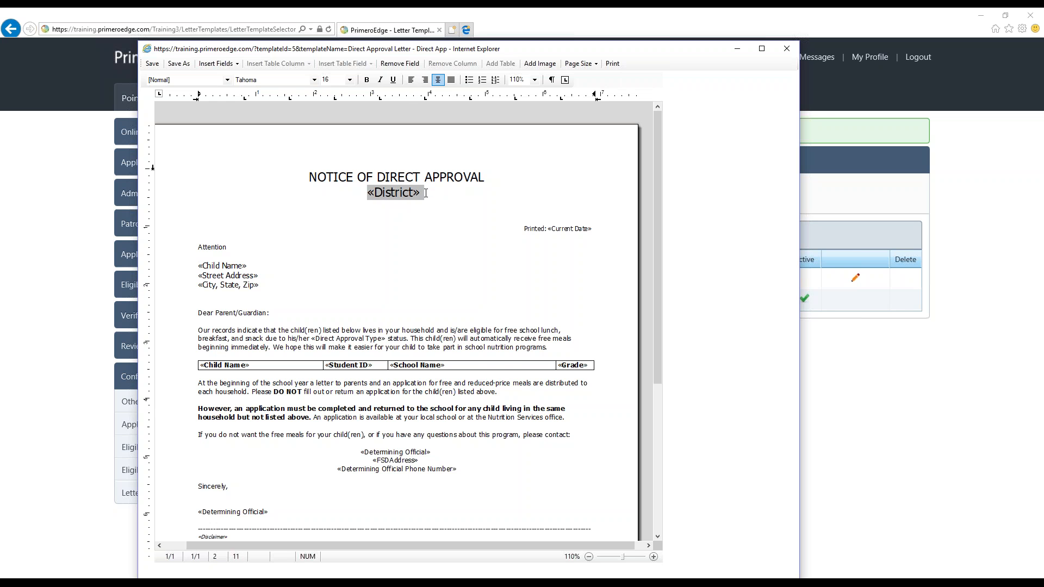
{"action": "key", "text": "Return"}
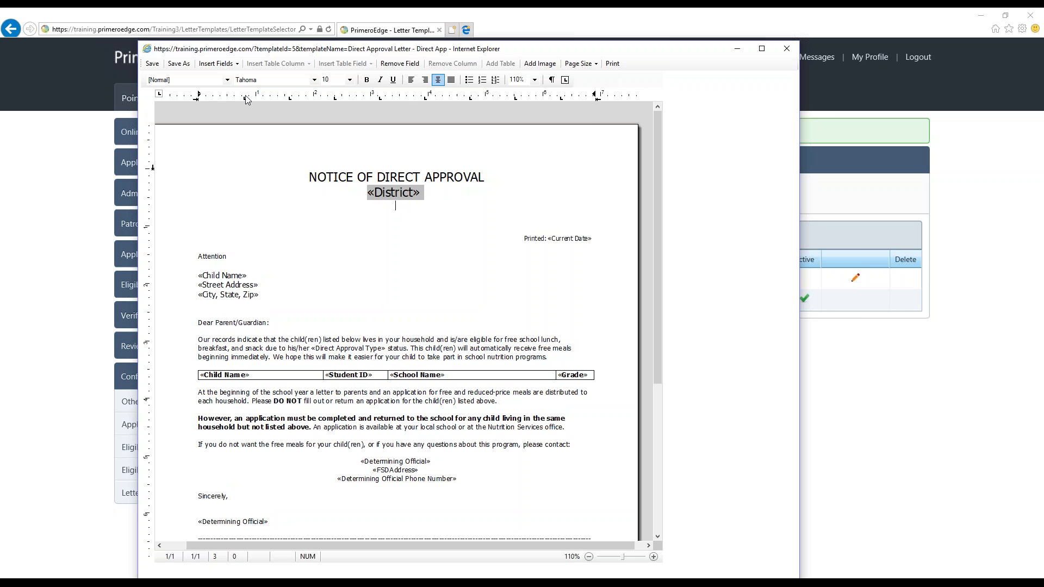
{"action": "left_click", "coordinate": [216, 64]}
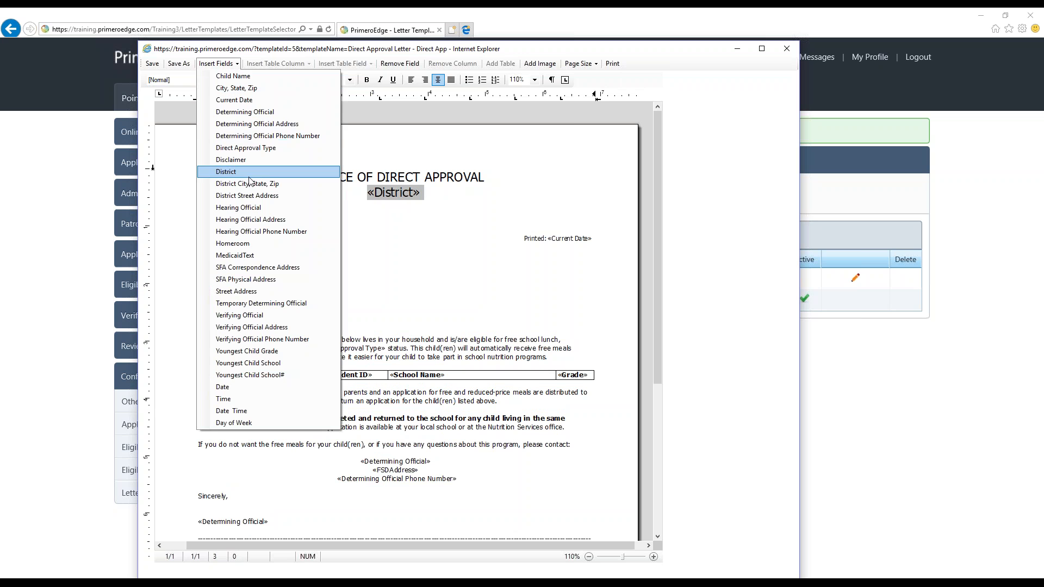
{"action": "left_click", "coordinate": [249, 186]}
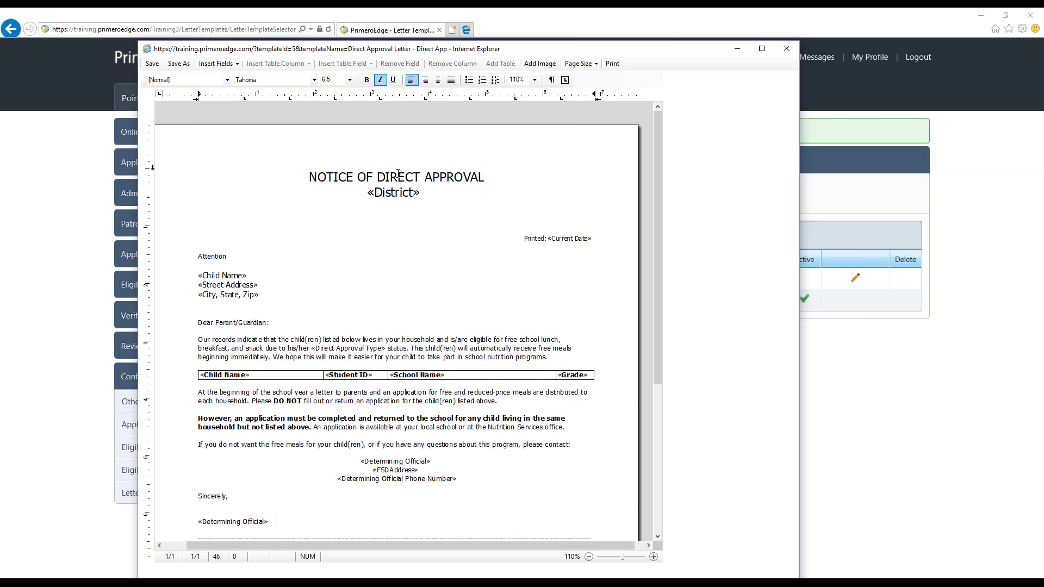
Add two more blank lines directly beneath the District field
{"action": "left_click", "coordinate": [426, 190]}
{"action": "key", "text": "Return"}
{"action": "key", "text": "Return"}
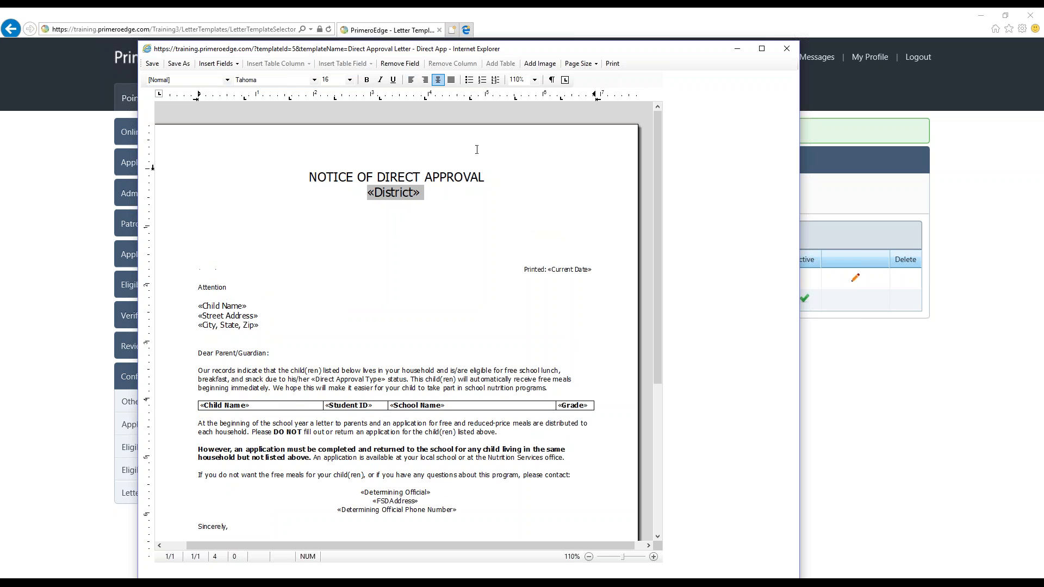
Insert the District City, State, Zip field on a new line between the heading and the District field
{"action": "left_click", "coordinate": [220, 64]}
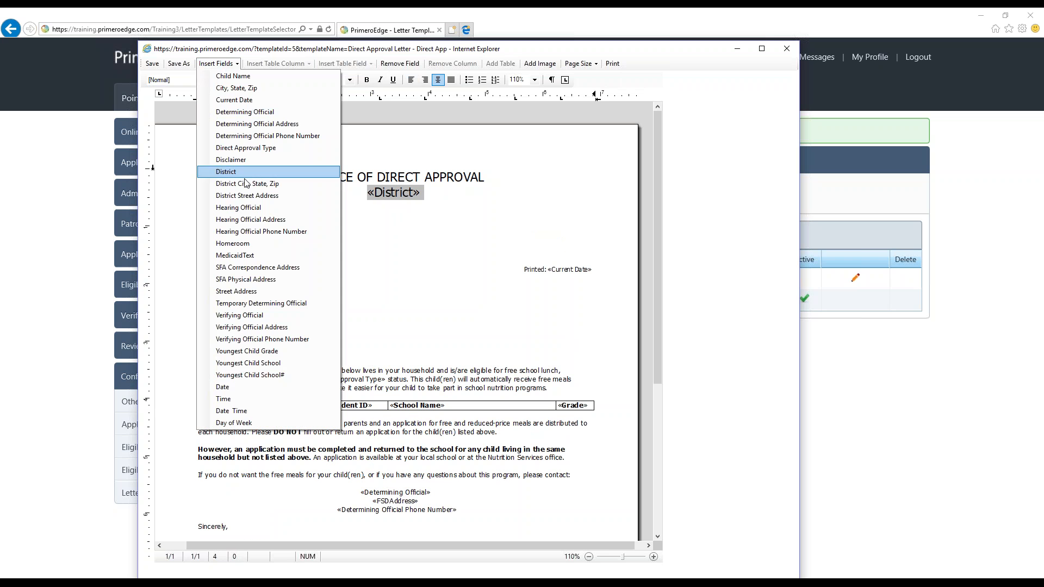
{"action": "left_click", "coordinate": [395, 174]}
{"action": "left_click", "coordinate": [366, 194]}
{"action": "key", "text": "Return"}
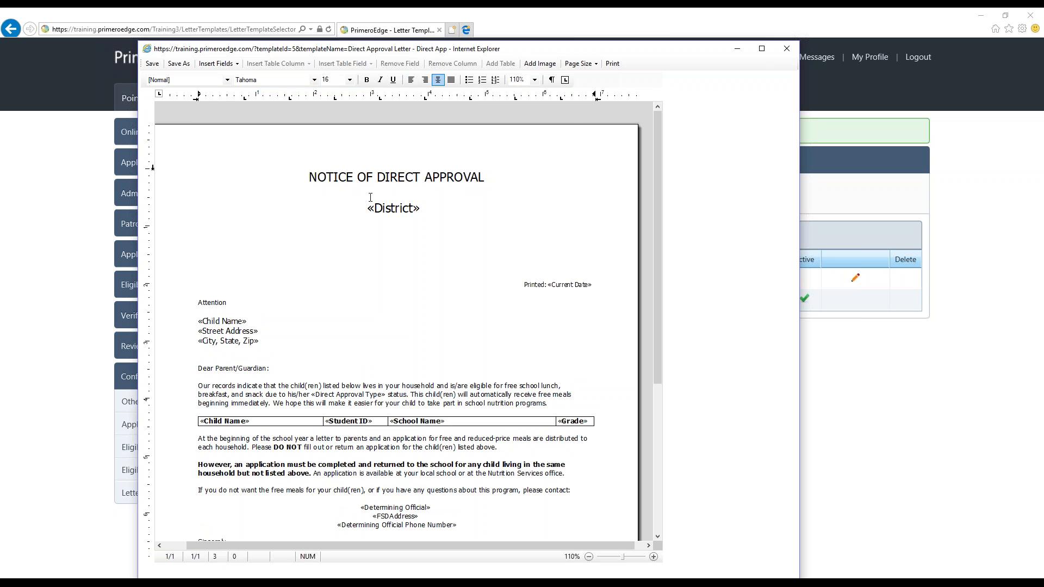
{"action": "left_click", "coordinate": [215, 64]}
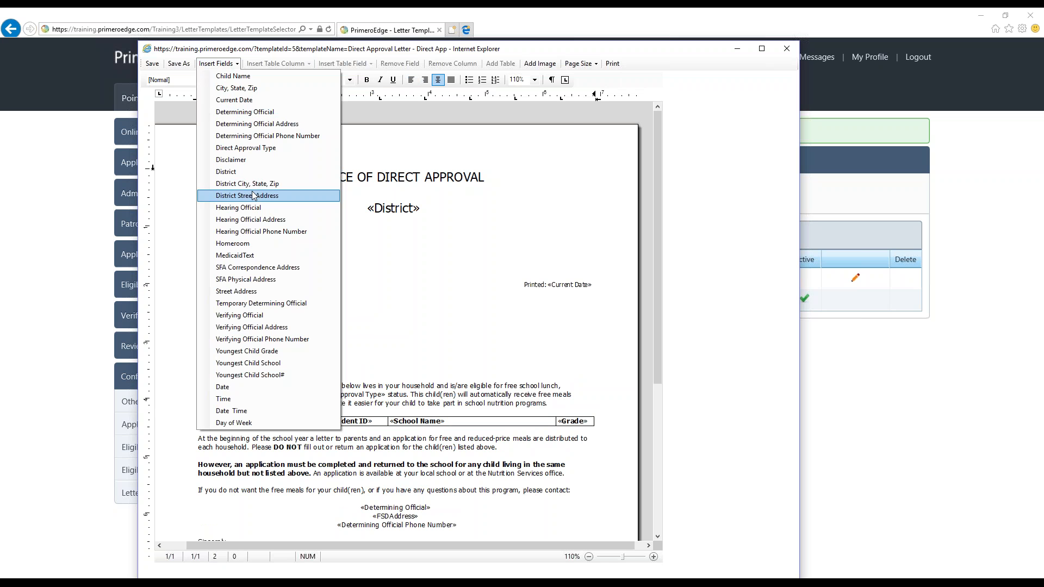
{"action": "left_click", "coordinate": [253, 185]}
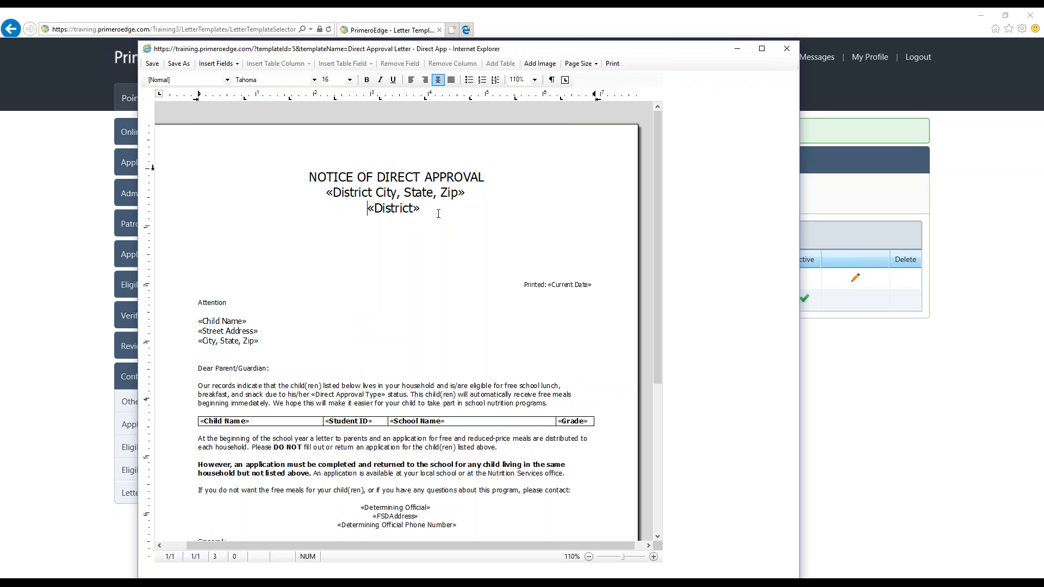
Remove the District City, State, Zip field above the District field, leaving its line empty
{"action": "left_click_drag", "start_coordinate": [433, 209], "coordinate": [325, 193]}
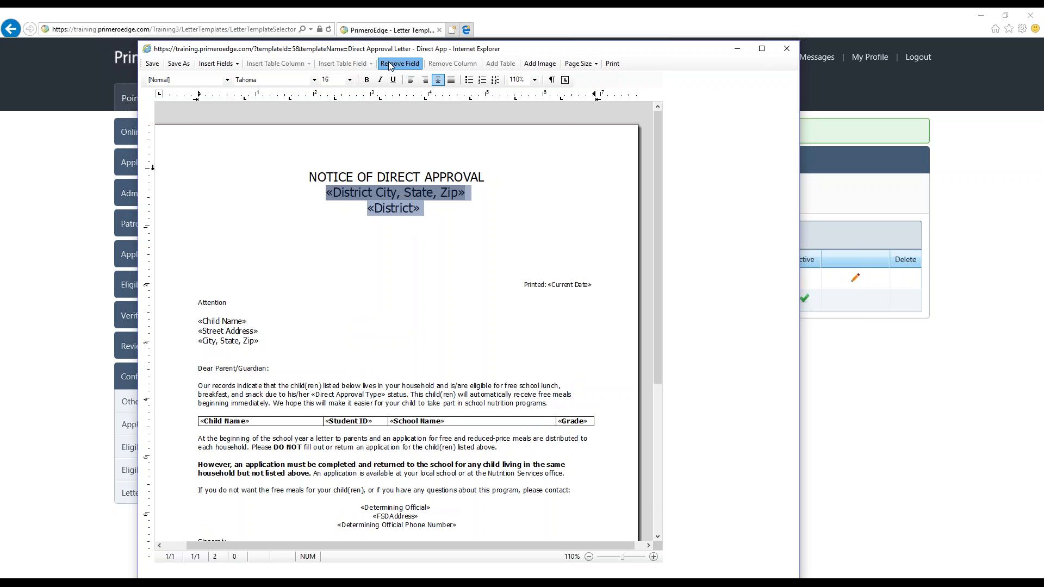
{"action": "left_click", "coordinate": [399, 64]}
{"action": "left_click", "coordinate": [391, 219]}
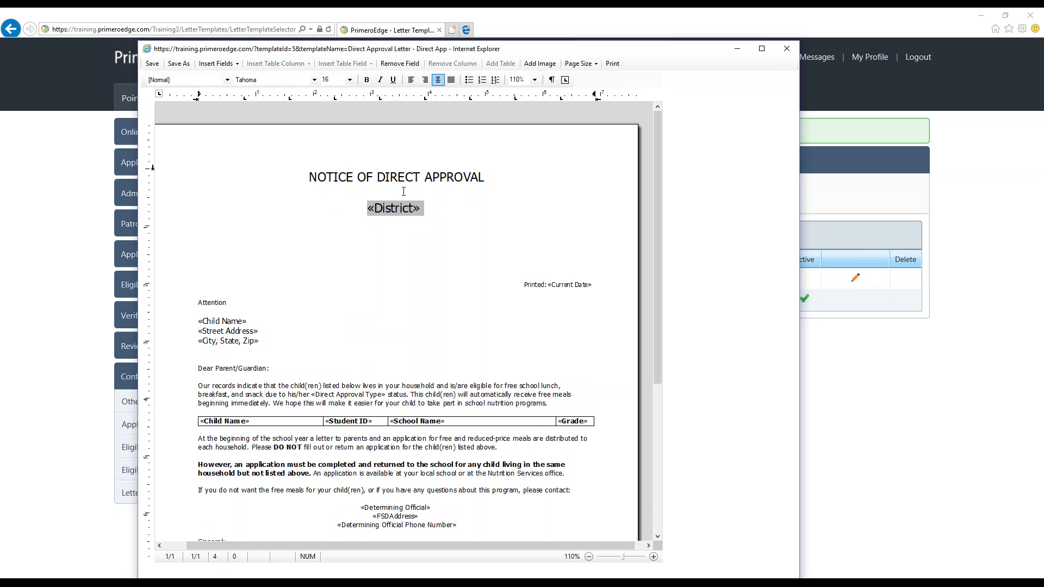
Switch the heading "NOTICE OF DIRECT APPROVAL" to the Tekton font and back to Tahoma
{"action": "left_click_drag", "start_coordinate": [481, 172], "coordinate": [307, 177]}
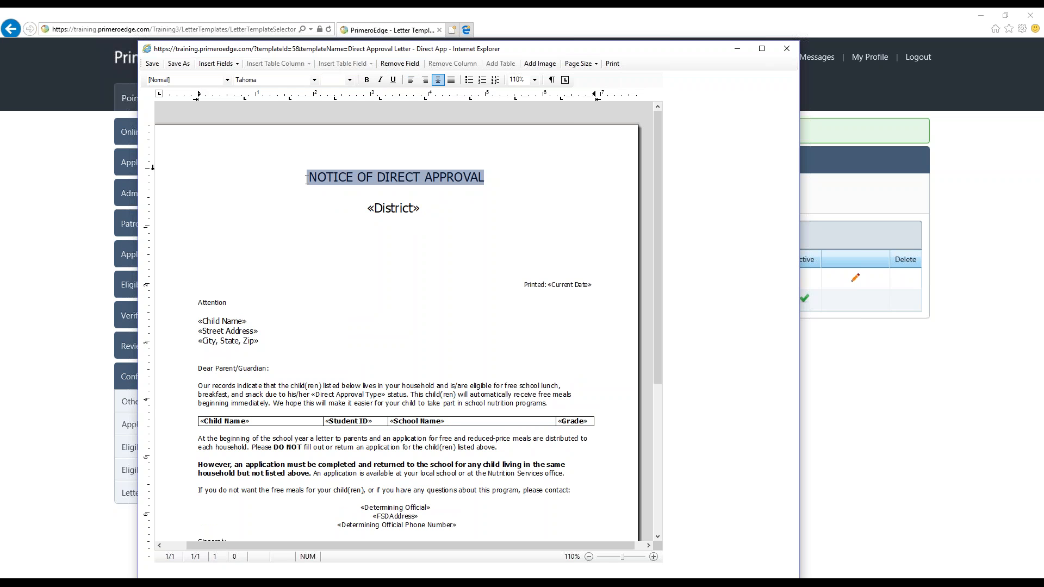
{"action": "left_click", "coordinate": [314, 80]}
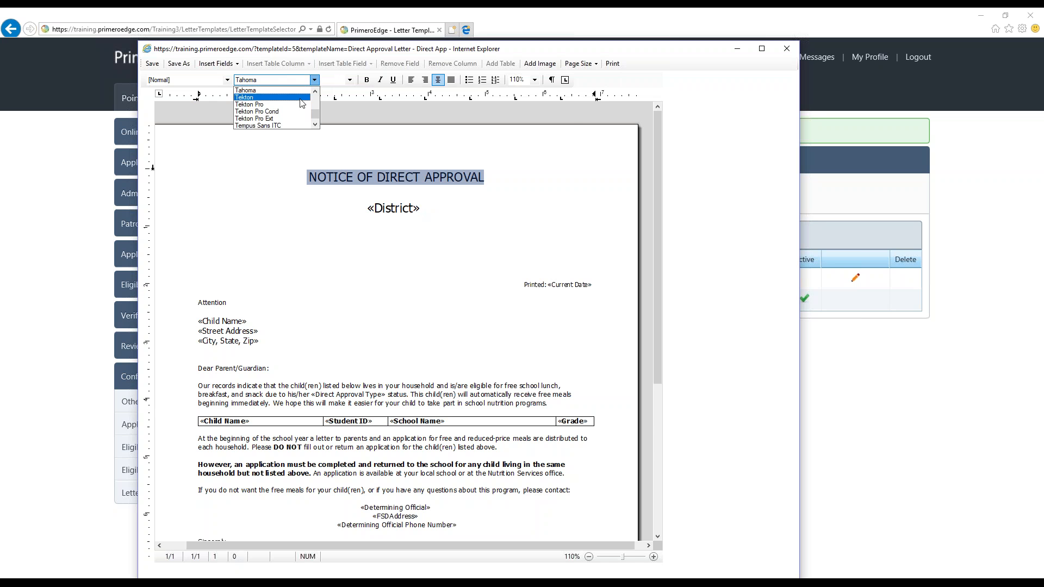
{"action": "left_click", "coordinate": [300, 98]}
{"action": "left_click", "coordinate": [314, 80]}
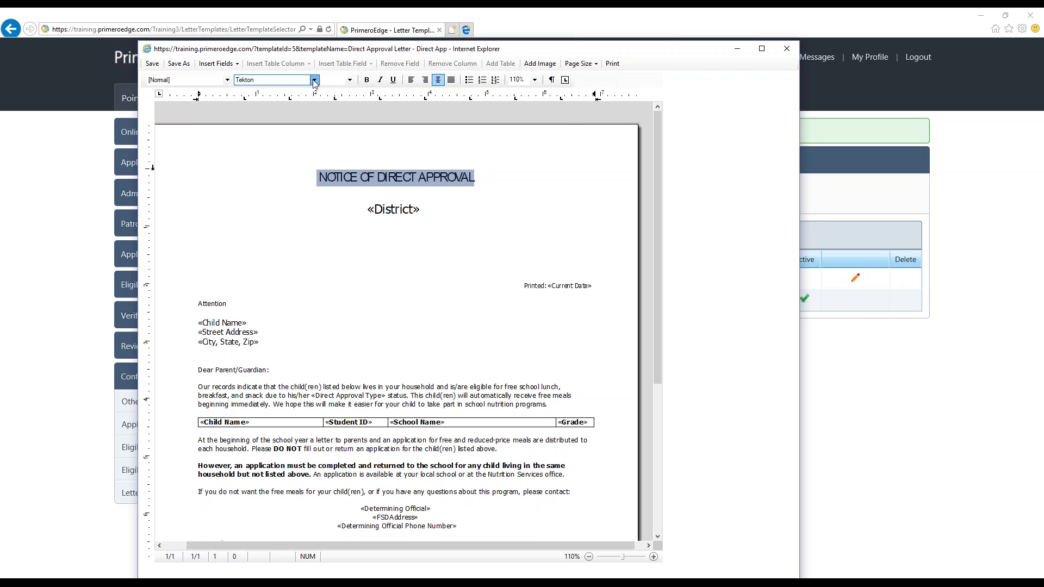
{"action": "left_click", "coordinate": [315, 92]}
{"action": "left_click", "coordinate": [315, 92]}
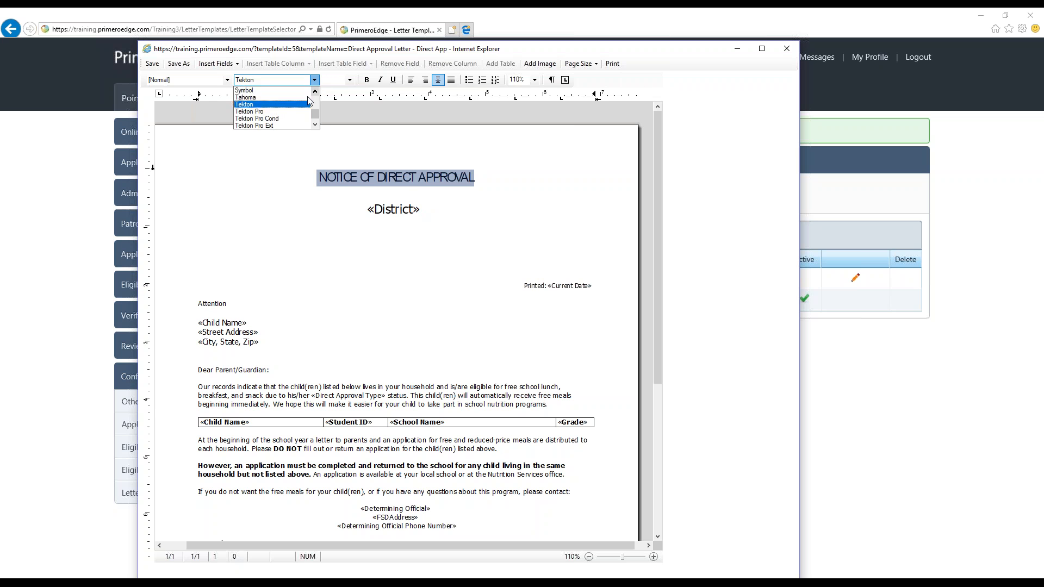
{"action": "left_click", "coordinate": [305, 98]}
Try font sizes 10 and 12 on the heading "NOTICE OF DIRECT APPROVAL", and set it to a larger size
{"action": "left_click", "coordinate": [349, 79]}
{"action": "left_click", "coordinate": [326, 118]}
{"action": "left_click", "coordinate": [349, 80]}
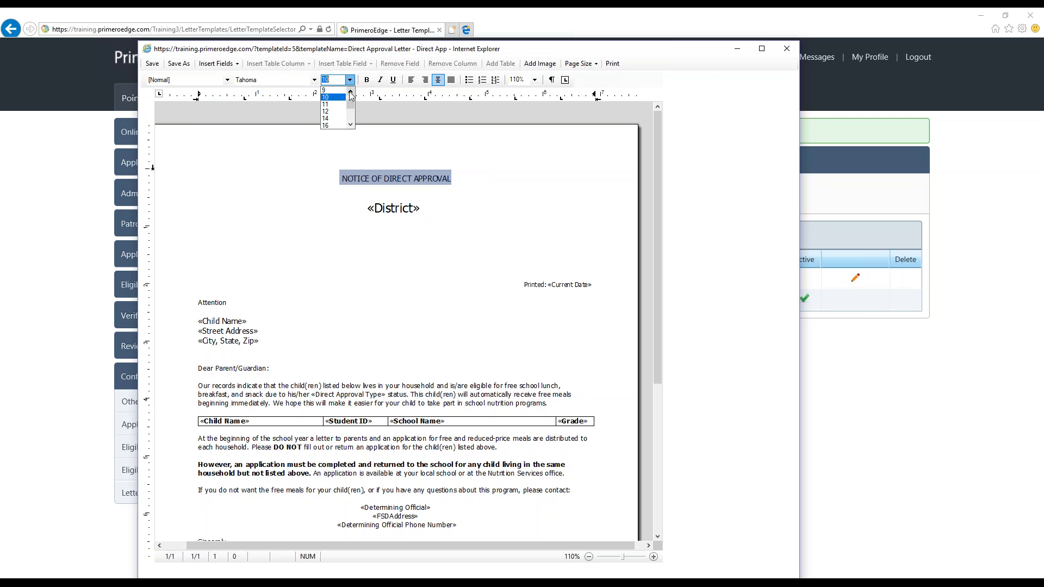
{"action": "left_click", "coordinate": [331, 112]}
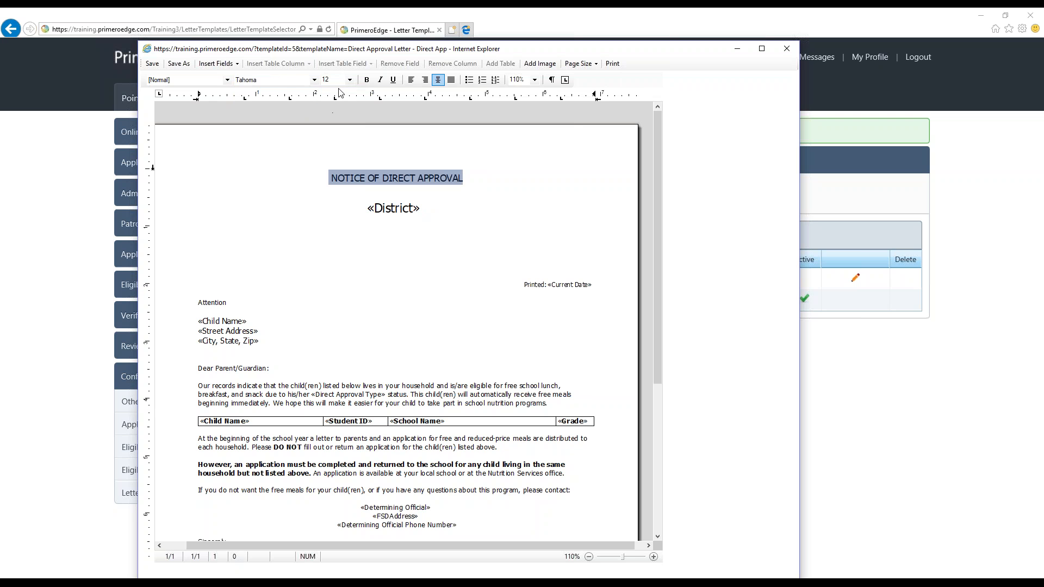
{"action": "left_click", "coordinate": [349, 80]}
{"action": "left_click", "coordinate": [333, 111]}
{"action": "left_click", "coordinate": [381, 236]}
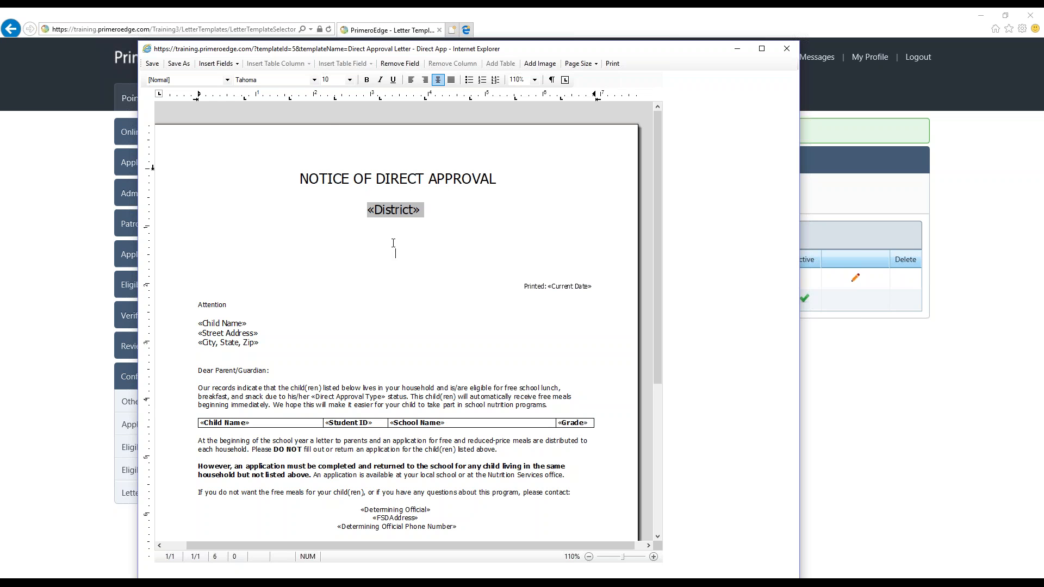
{"action": "left_click", "coordinate": [216, 64]}
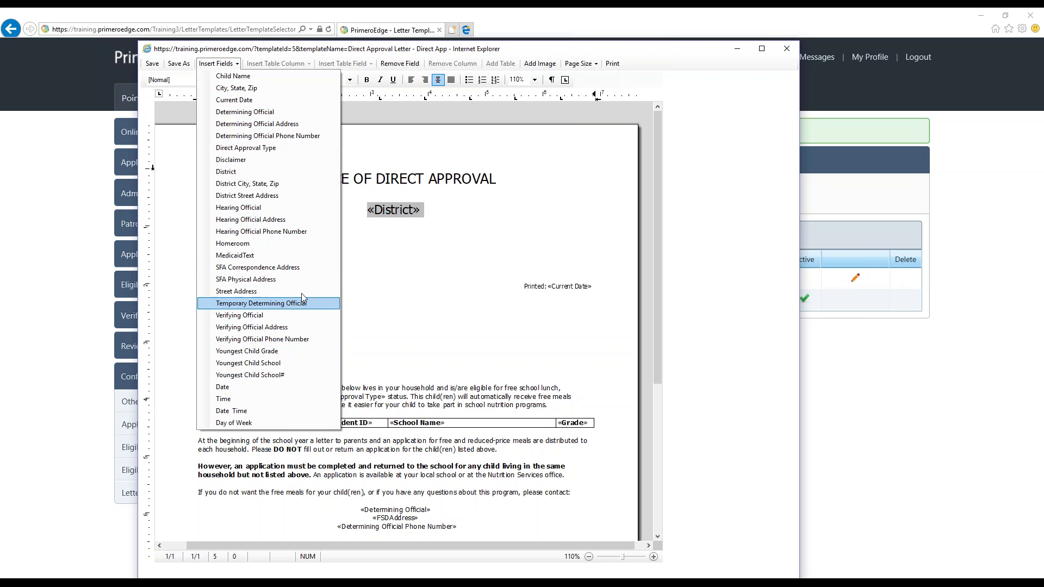
{"action": "left_click", "coordinate": [368, 275]}
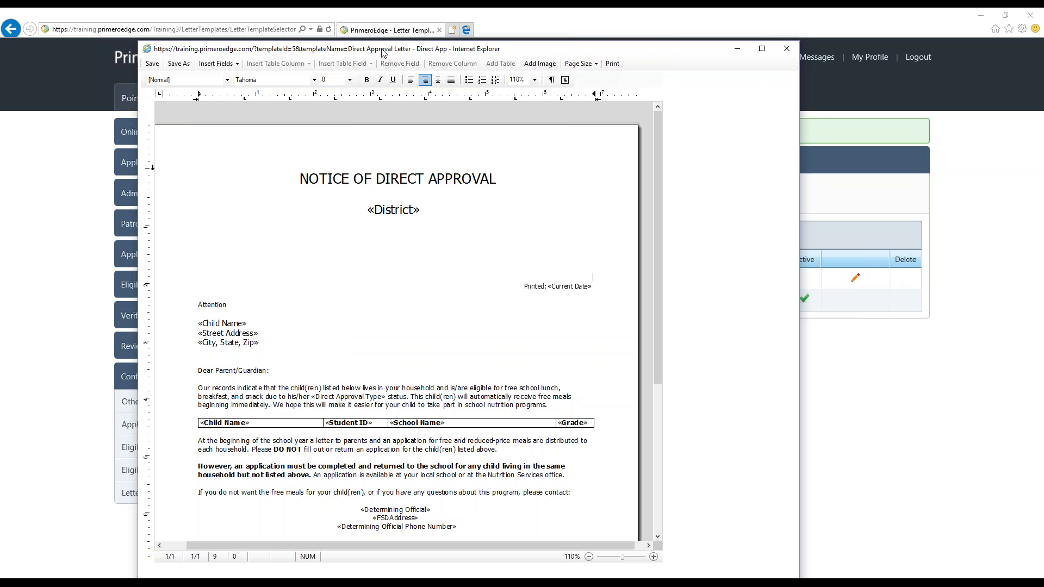
{"action": "left_click", "coordinate": [386, 237]}
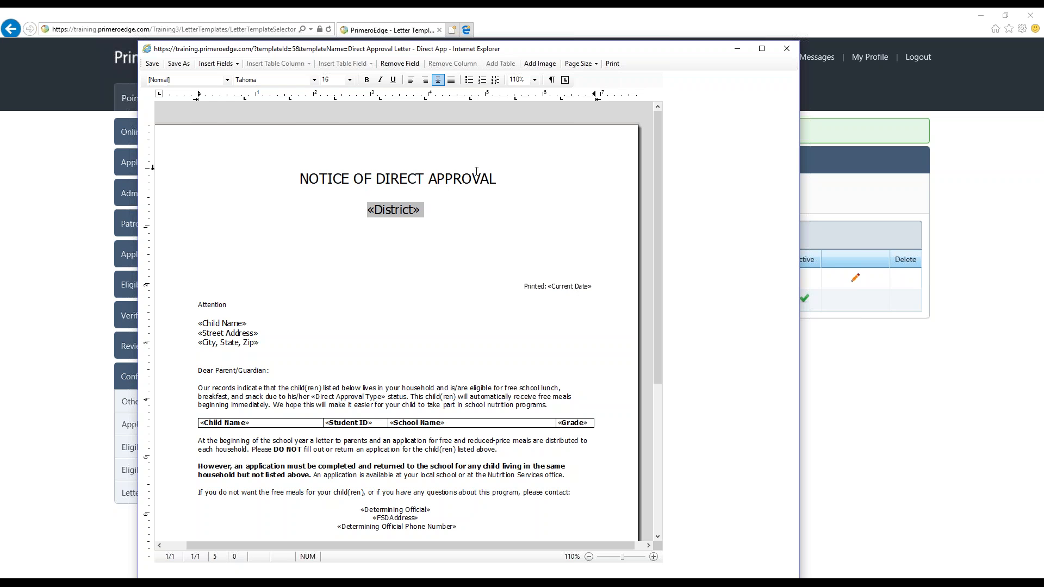
{"action": "left_click", "coordinate": [217, 63]}
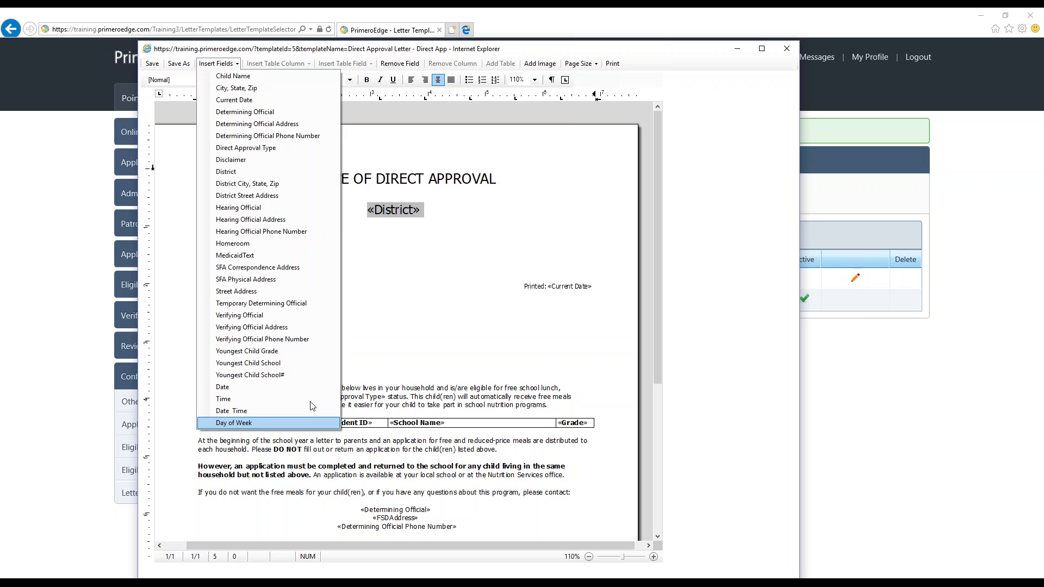
Delete the blank line between the printed date and "Attention"
{"action": "left_click", "coordinate": [572, 294]}
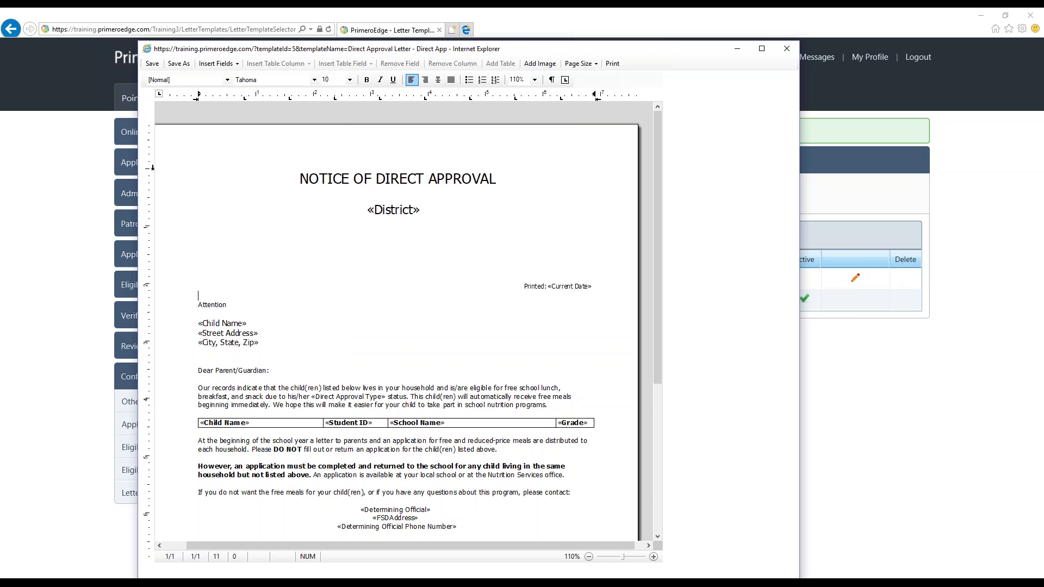
{"action": "key", "text": "BackSpace"}
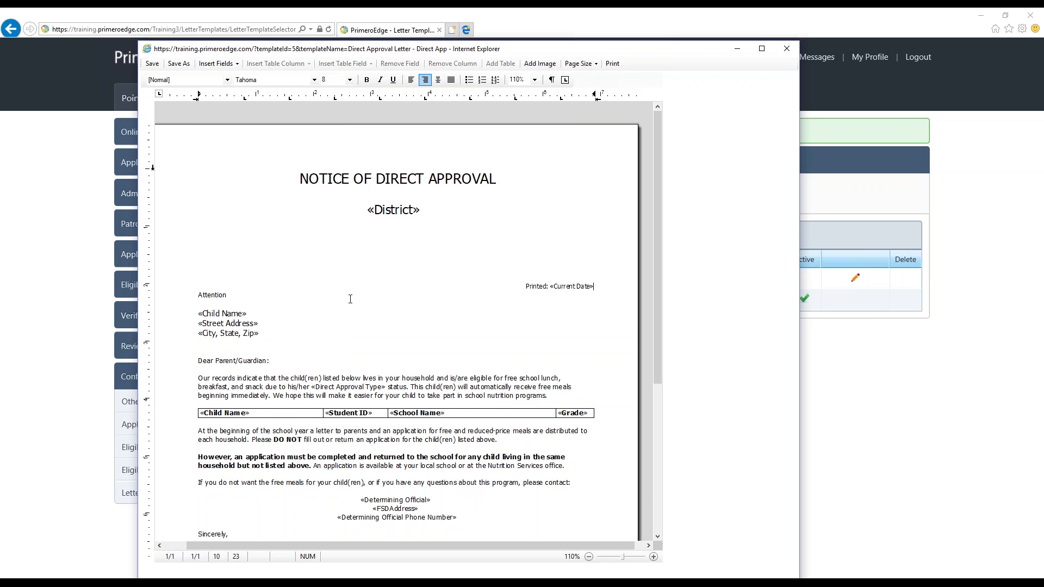
Replace the School Name field in the student table with Current Status, and move the column border to widen the Grade column
{"action": "scroll", "coordinate": [342, 313], "scroll_direction": "down", "scroll_amount": 1}
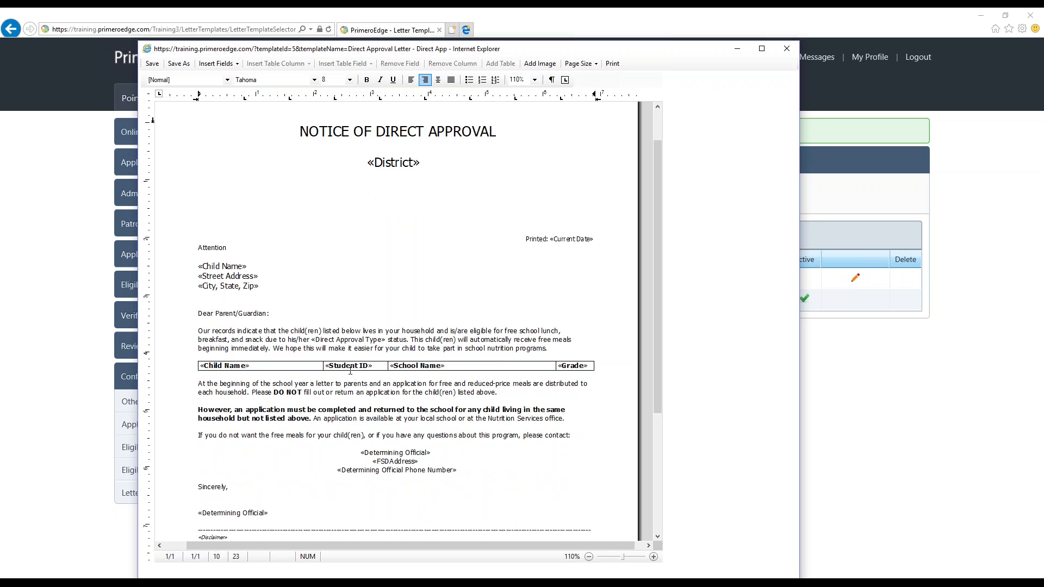
{"action": "double_click", "coordinate": [450, 367]}
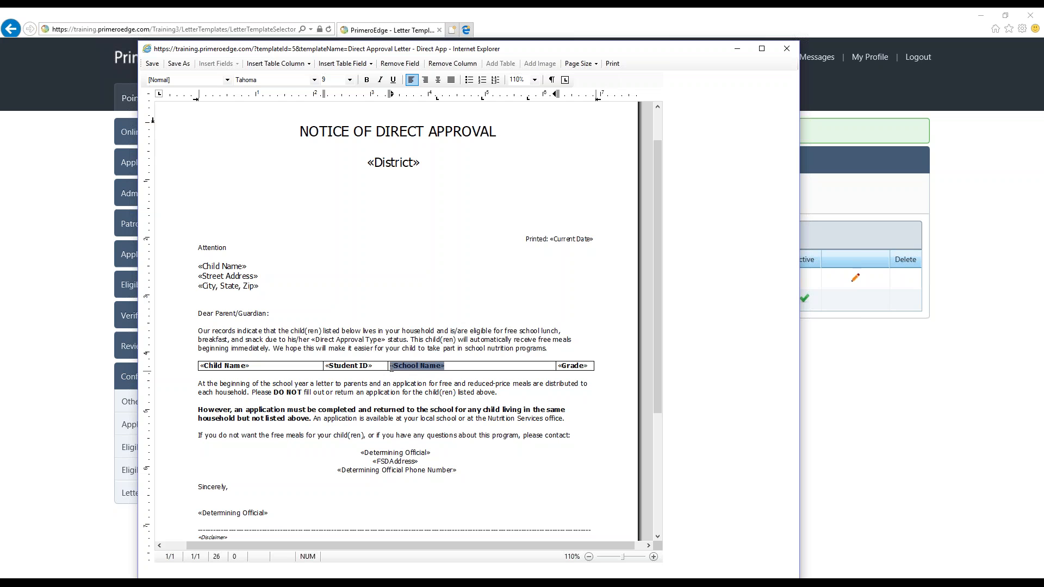
{"action": "left_click", "coordinate": [411, 65]}
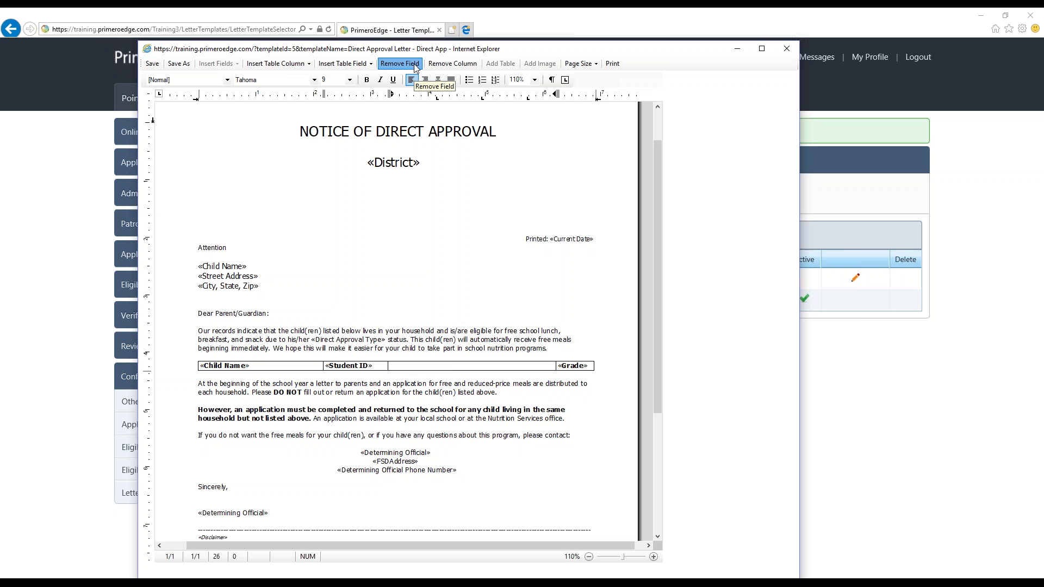
{"action": "left_click", "coordinate": [344, 65]}
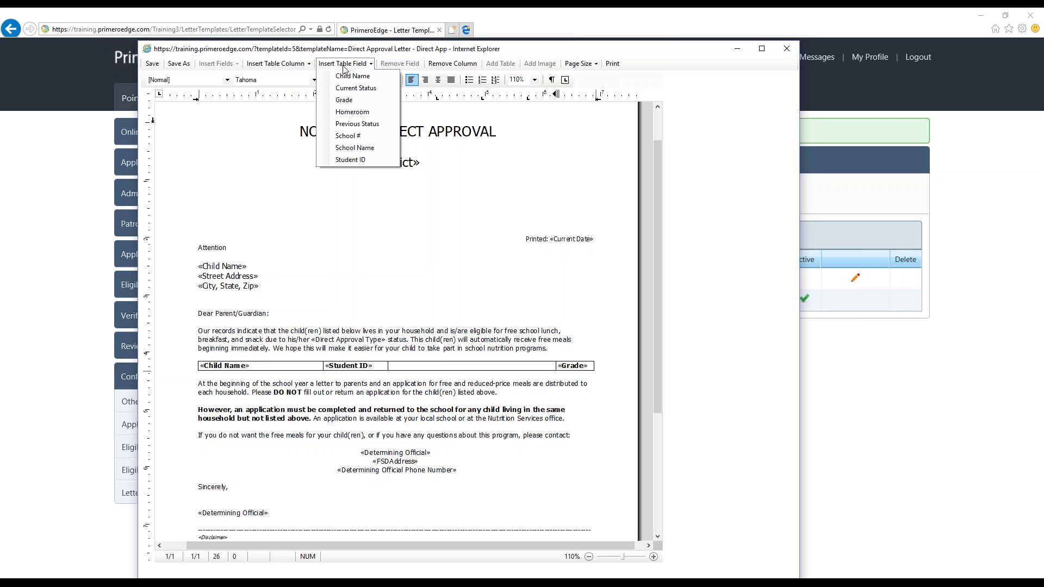
{"action": "left_click", "coordinate": [356, 88]}
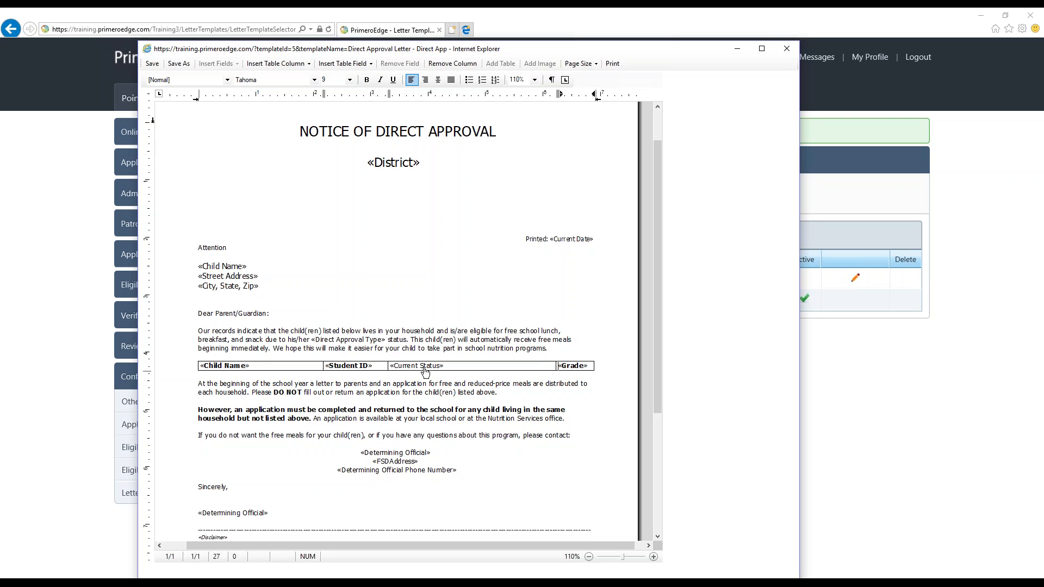
{"action": "left_click_drag", "start_coordinate": [559, 366], "coordinate": [525, 369]}
Add an empty line above the heading "NOTICE OF DIRECT APPROVAL" and insert the image kids-eating-lunch.jpg there
{"action": "scroll", "coordinate": [298, 465], "scroll_direction": "down", "scroll_amount": 2}
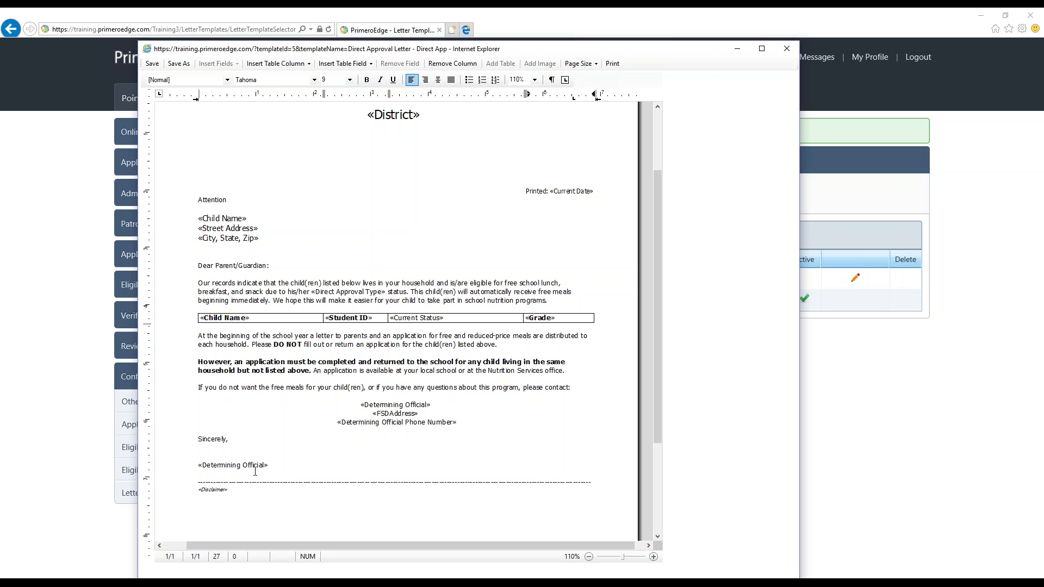
{"action": "scroll", "coordinate": [374, 416], "scroll_direction": "up", "scroll_amount": 2}
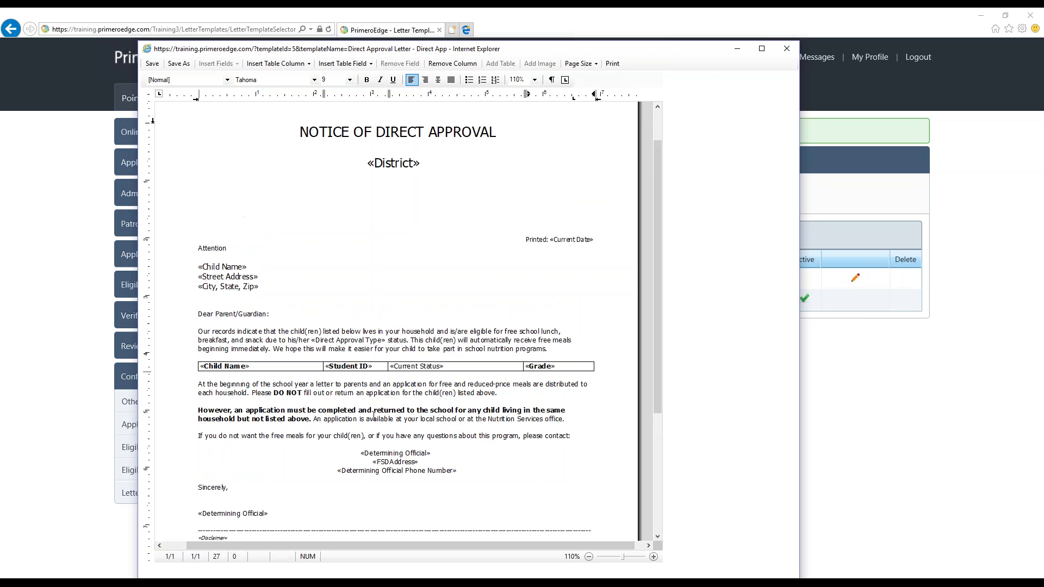
{"action": "scroll", "coordinate": [408, 293], "scroll_direction": "up", "scroll_amount": 2}
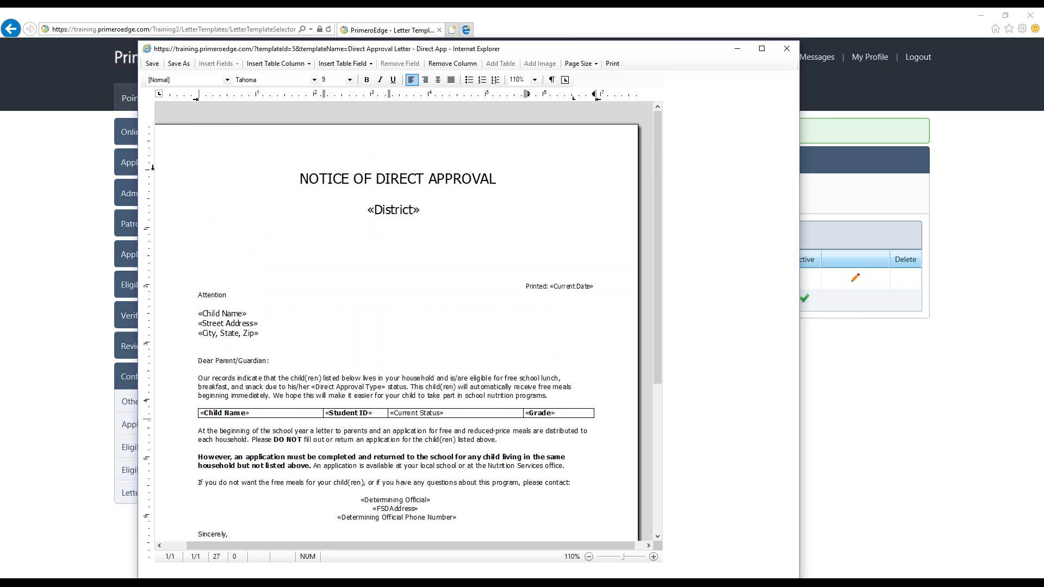
{"action": "left_click", "coordinate": [300, 179]}
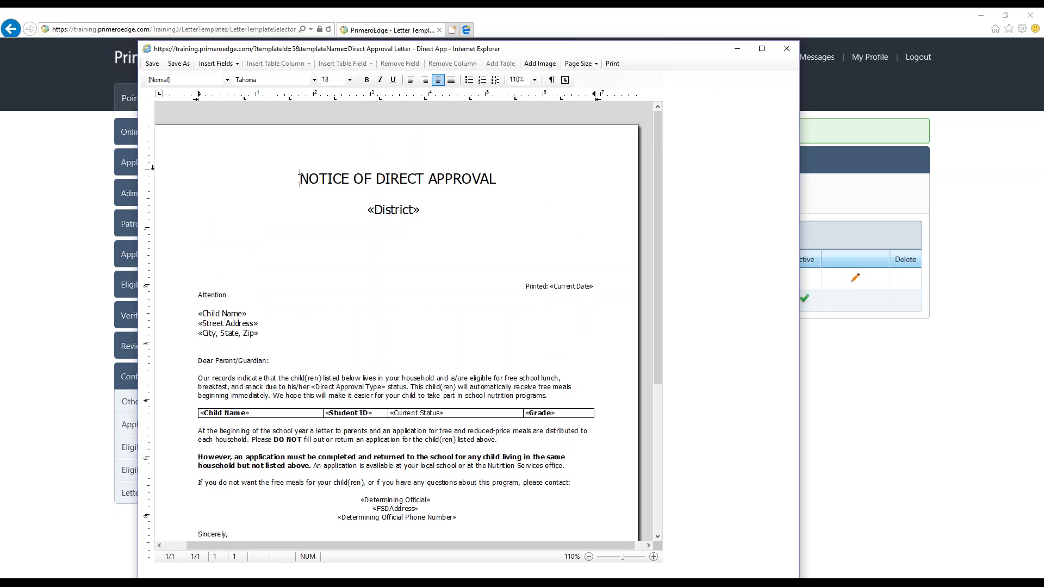
{"action": "key", "text": "Return"}
{"action": "key", "text": "Up"}
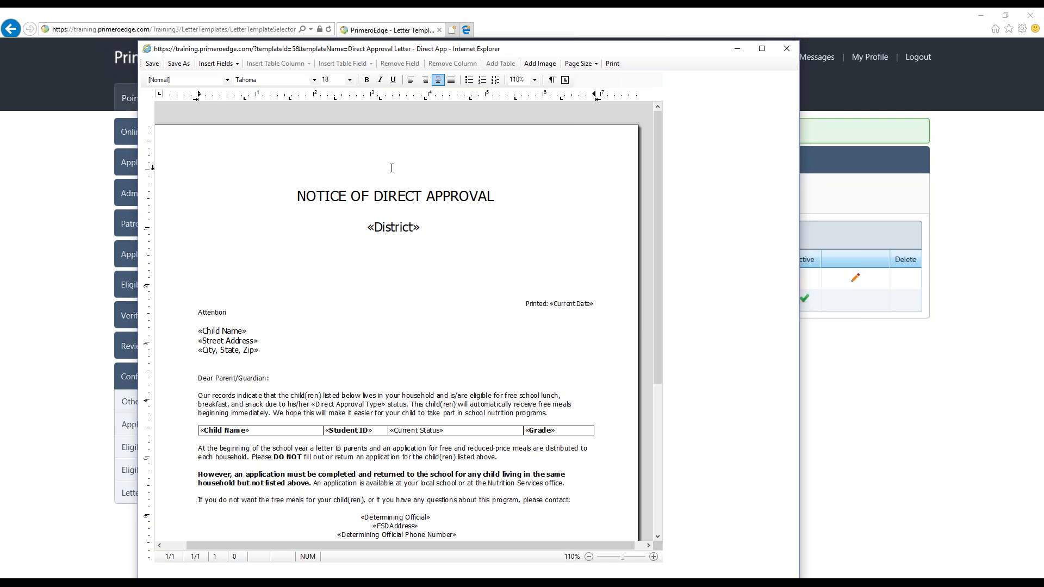
{"action": "left_click", "coordinate": [544, 64]}
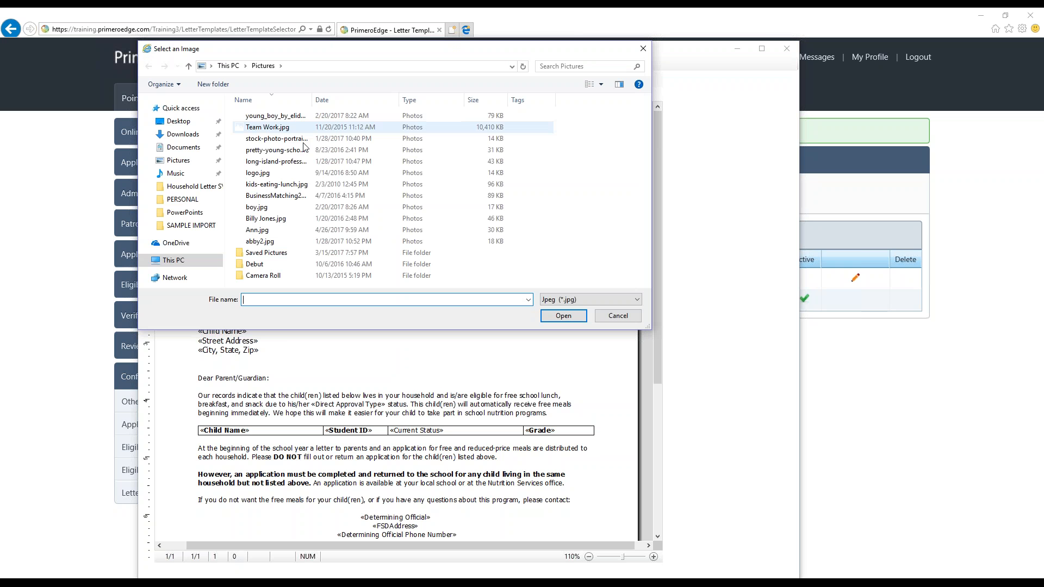
{"action": "left_click", "coordinate": [273, 185]}
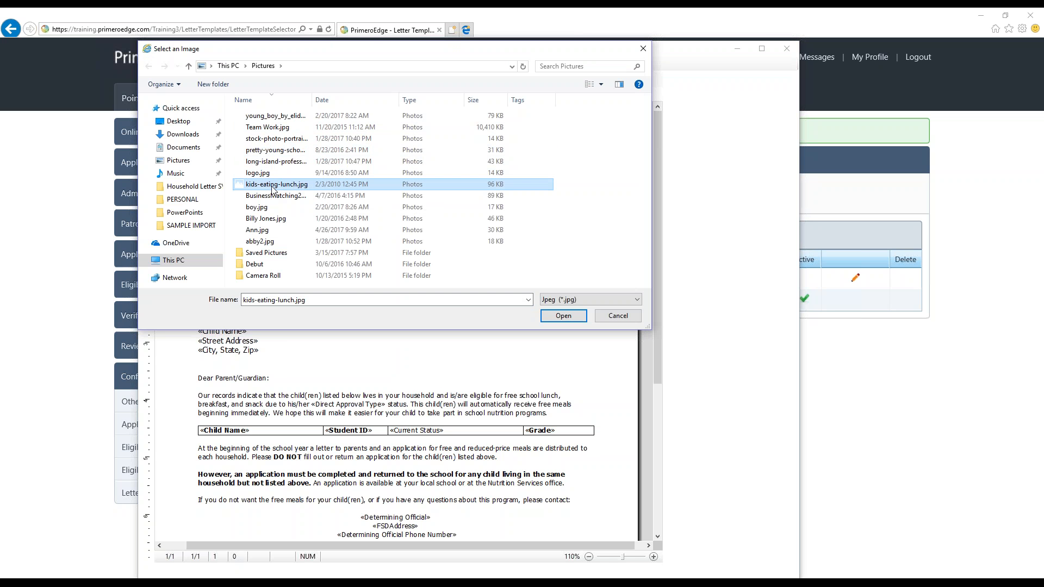
{"action": "left_click", "coordinate": [563, 316]}
Shrink the inserted lunch photo above the heading by resizing it from its corners
{"action": "left_click", "coordinate": [424, 183]}
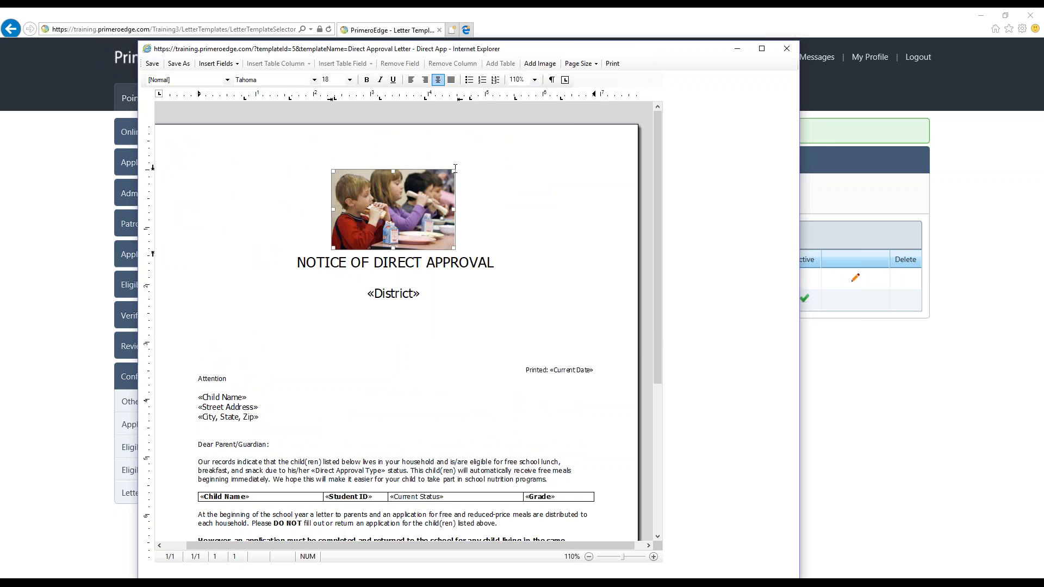
{"action": "left_click_drag", "start_coordinate": [455, 170], "coordinate": [430, 186]}
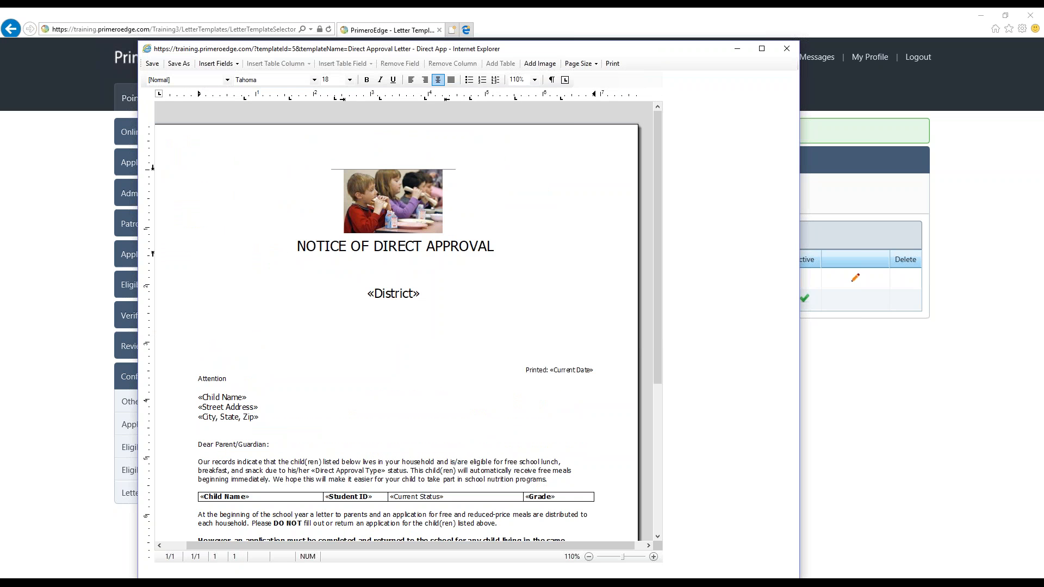
{"action": "left_click_drag", "start_coordinate": [441, 231], "coordinate": [427, 221]}
Delete two blank lines between the District field and the printed date, and check the letter's layout
{"action": "left_click", "coordinate": [273, 341]}
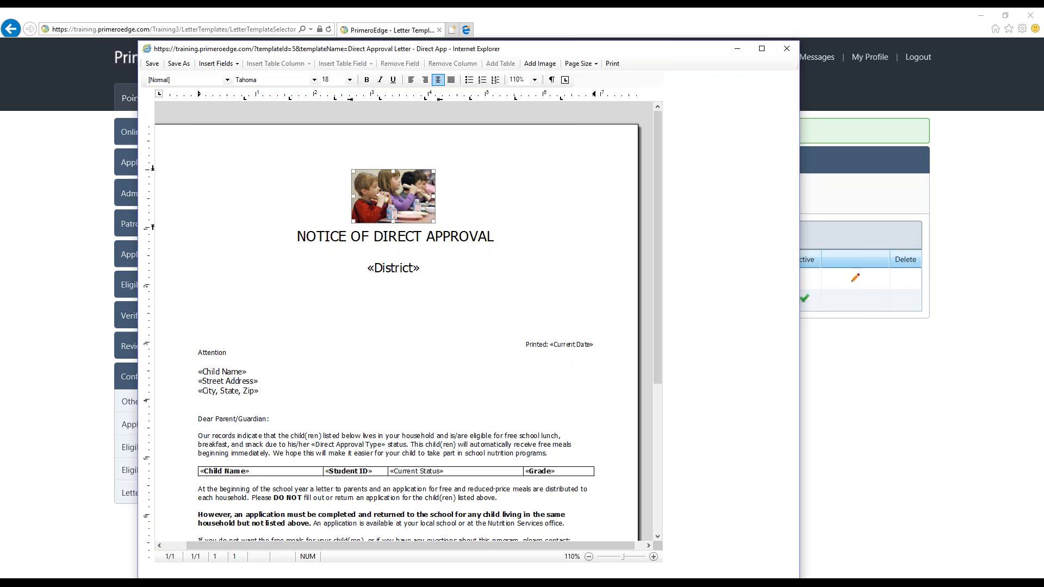
{"action": "left_click_drag", "start_coordinate": [243, 328], "coordinate": [217, 306]}
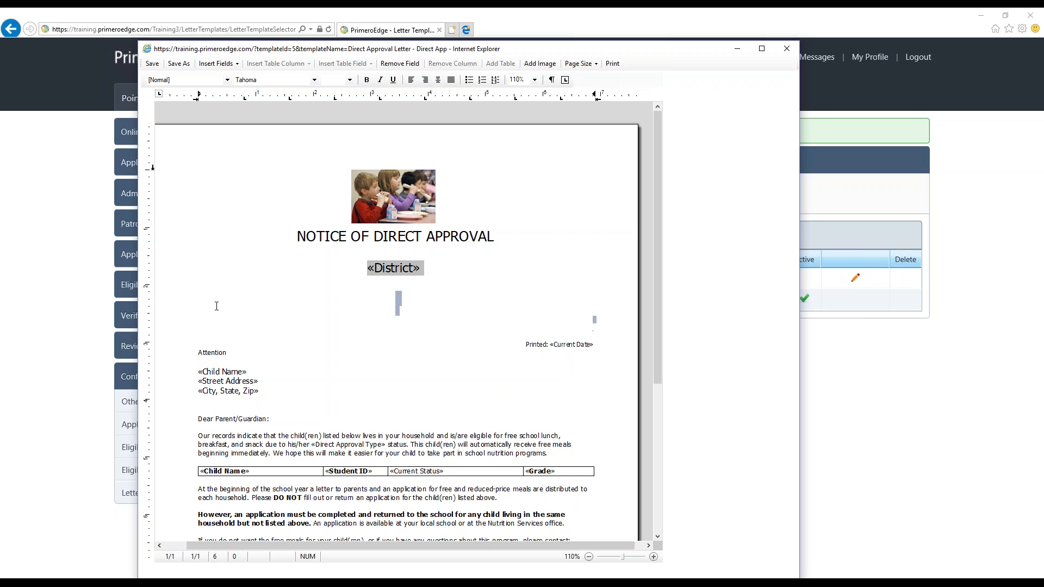
{"action": "left_click", "coordinate": [216, 306]}
{"action": "key", "text": "BackSpace"}
{"action": "key", "text": "BackSpace"}
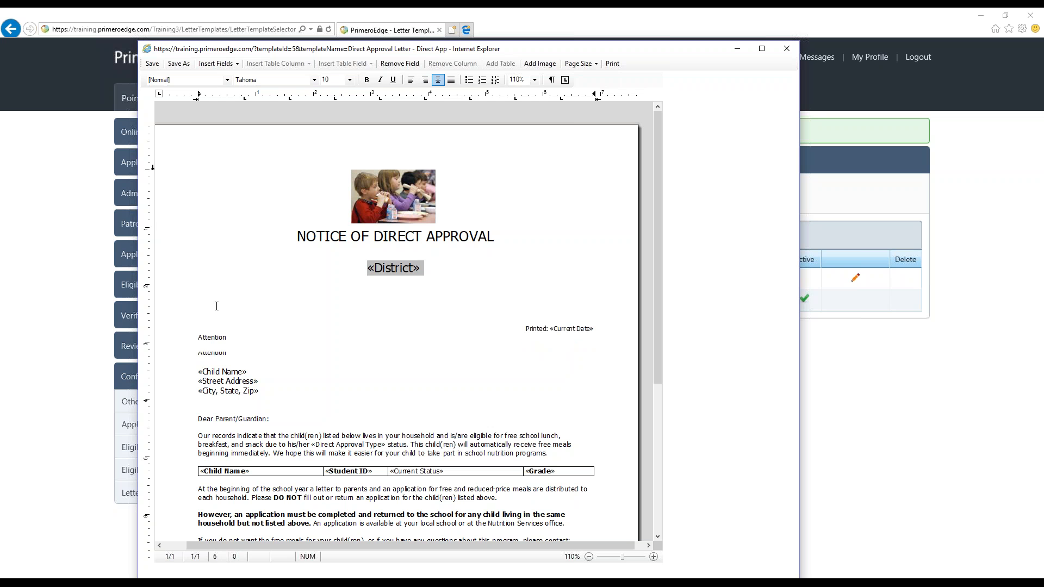
{"action": "left_click", "coordinate": [370, 289]}
{"action": "scroll", "coordinate": [377, 331], "scroll_direction": "down", "scroll_amount": 2}
{"action": "scroll", "coordinate": [378, 331], "scroll_direction": "up", "scroll_amount": 2}
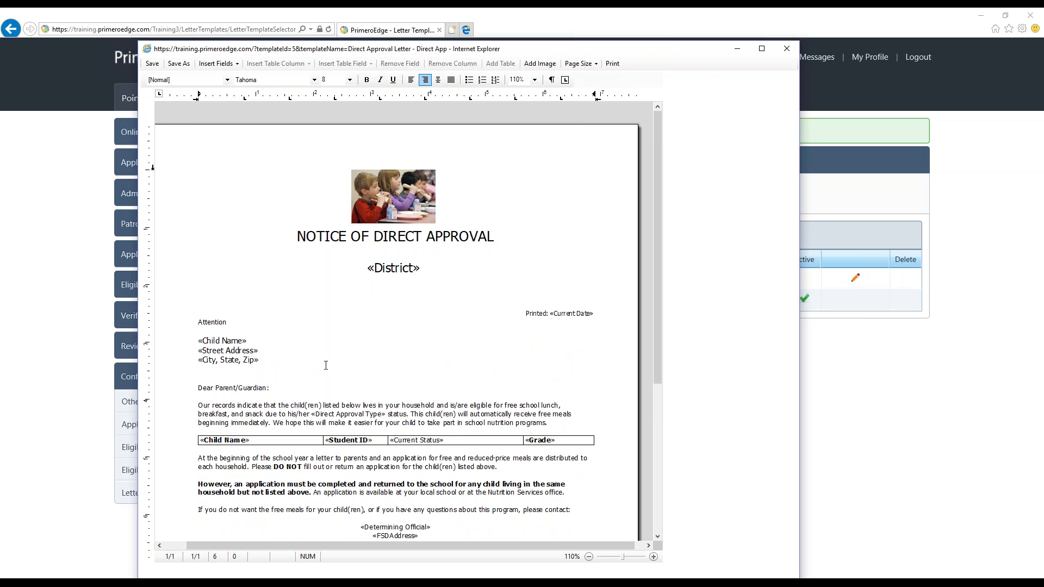
Save the letter as a new template named "SY 2017-2017", set it as active, and close the template editor
{"action": "left_click", "coordinate": [183, 64]}
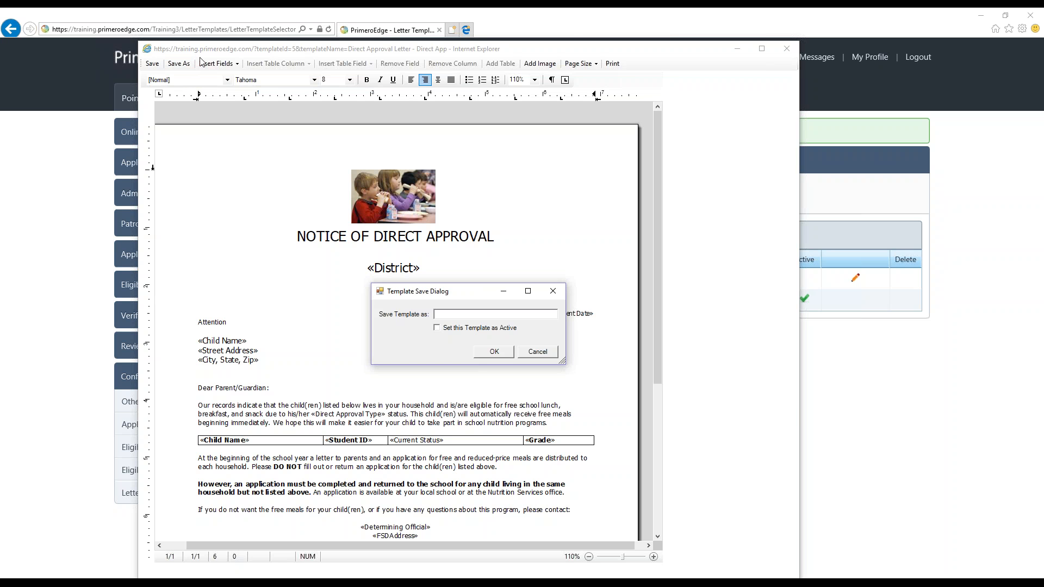
{"action": "type", "text": "SY 2017-2017"}
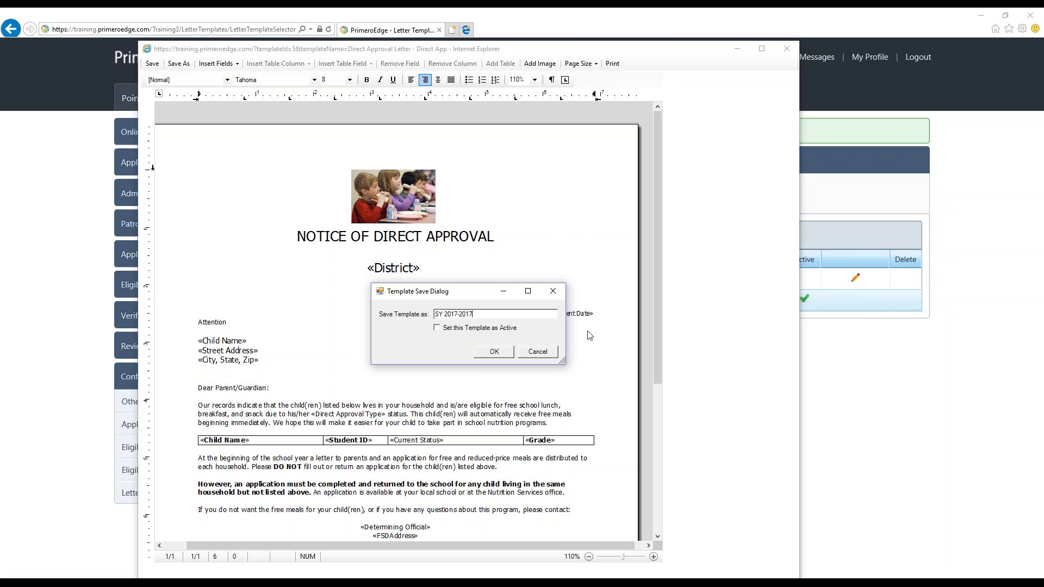
{"action": "left_click", "coordinate": [437, 328]}
{"action": "left_click", "coordinate": [495, 352]}
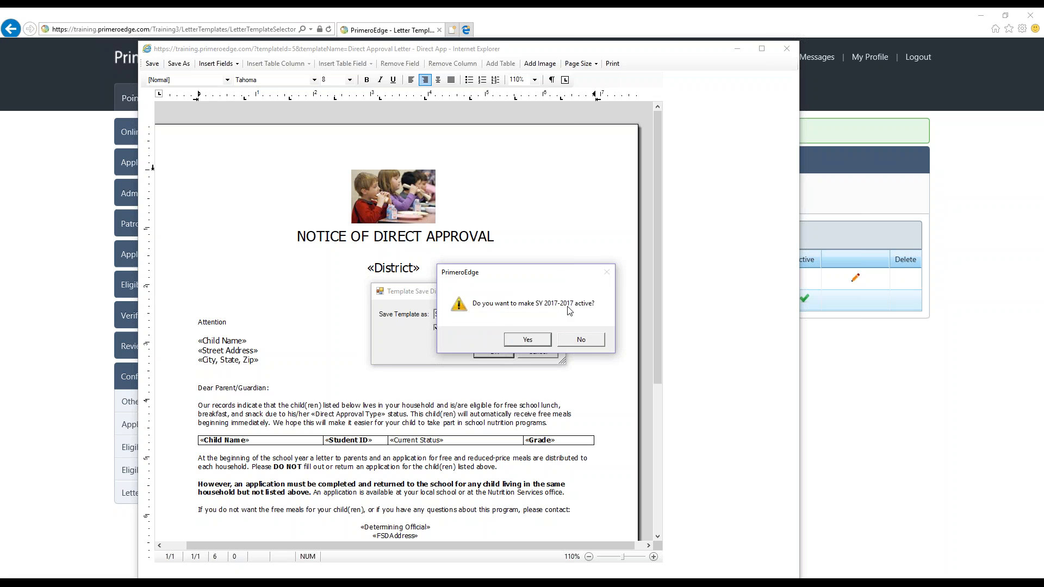
{"action": "left_click", "coordinate": [528, 341]}
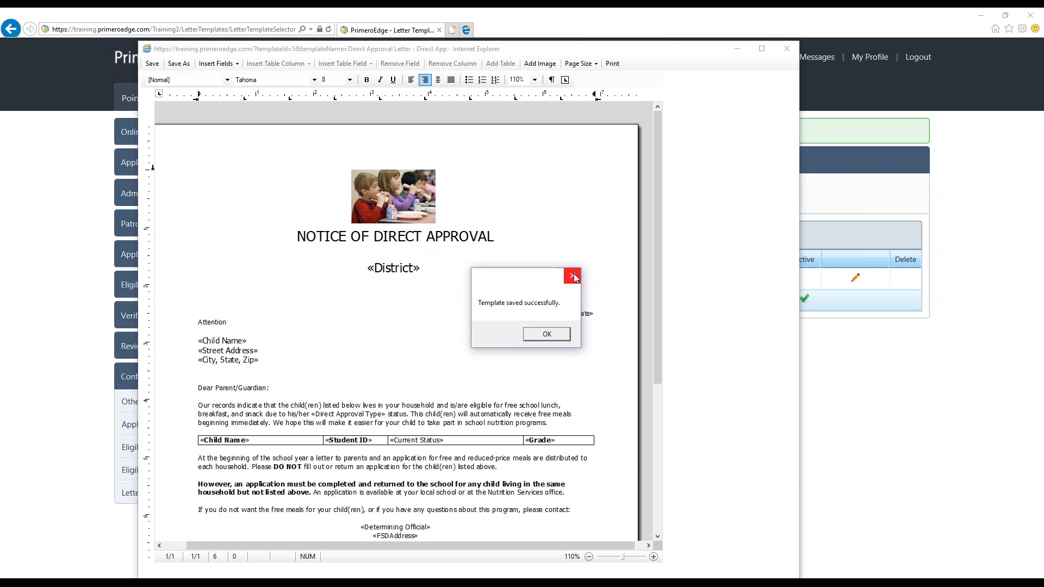
{"action": "left_click", "coordinate": [573, 275]}
{"action": "left_click", "coordinate": [794, 52]}
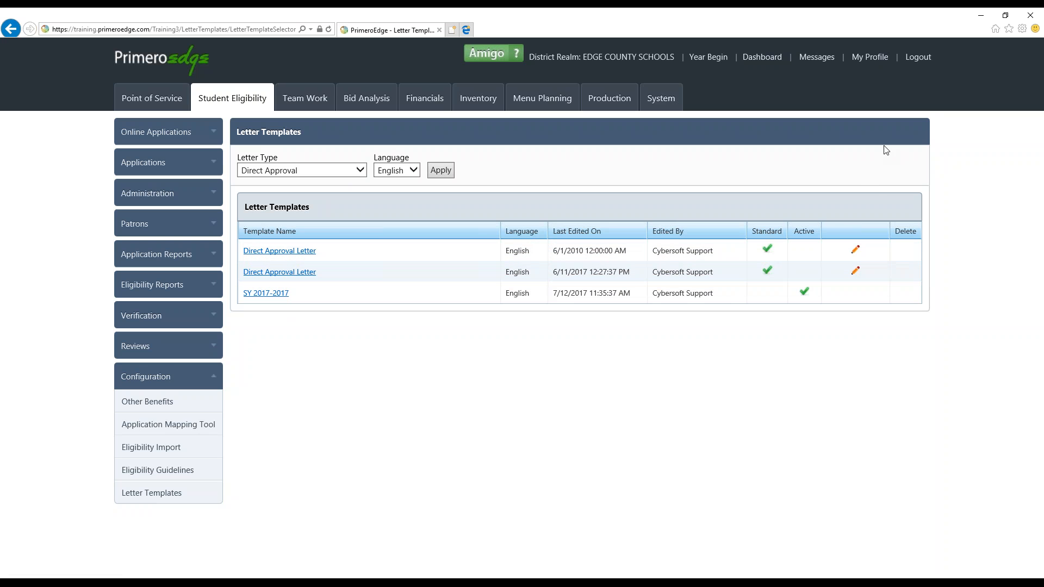
Make the Direct Approval Letter template last edited on 6/11/2017 the active one
{"action": "left_click", "coordinate": [854, 275]}
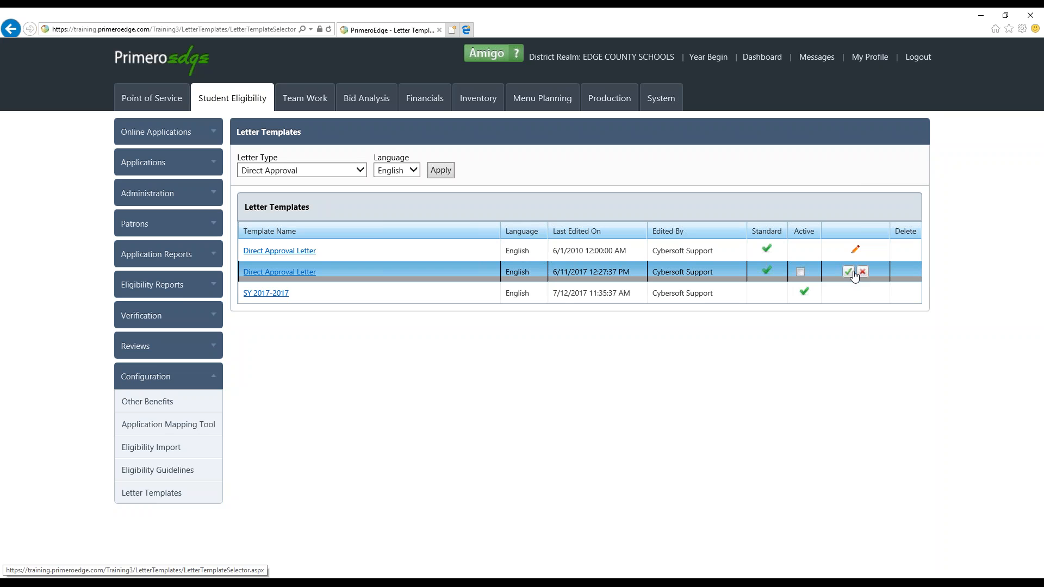
{"action": "left_click", "coordinate": [848, 272]}
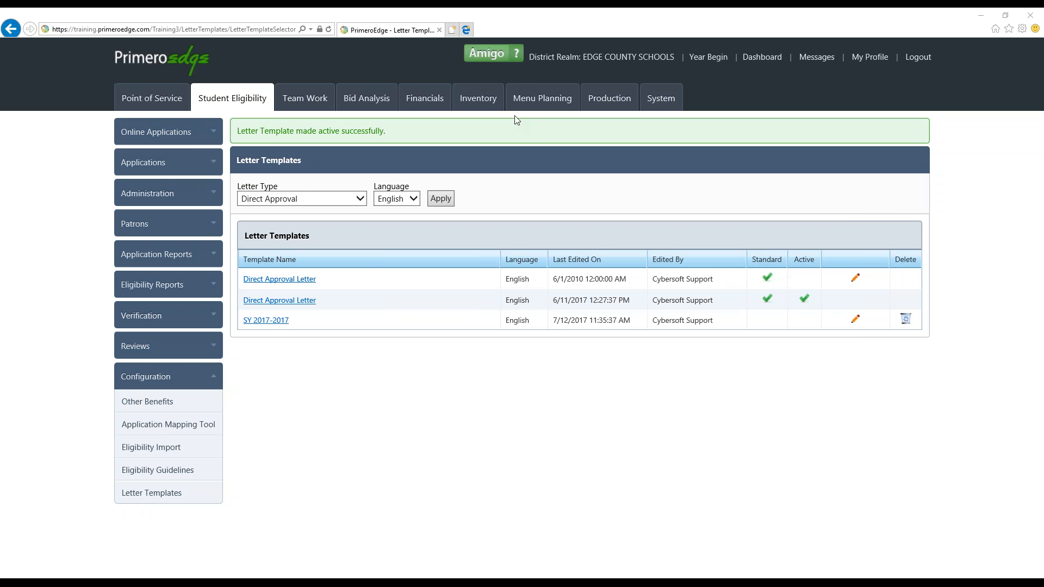
View the Student Eligibility resources in the Amigo help library and close them
{"action": "left_click", "coordinate": [506, 59]}
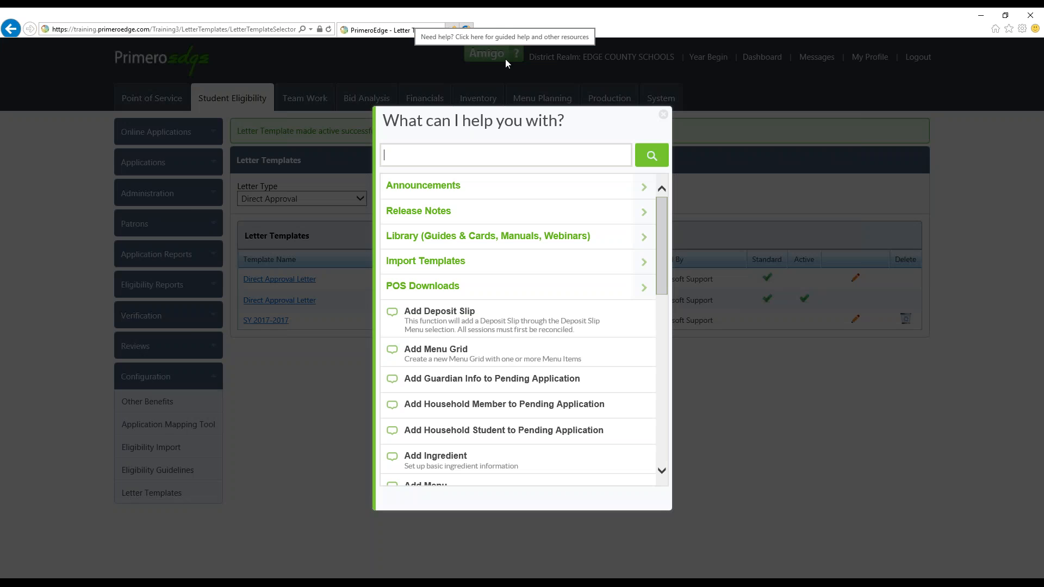
{"action": "left_click", "coordinate": [580, 235]}
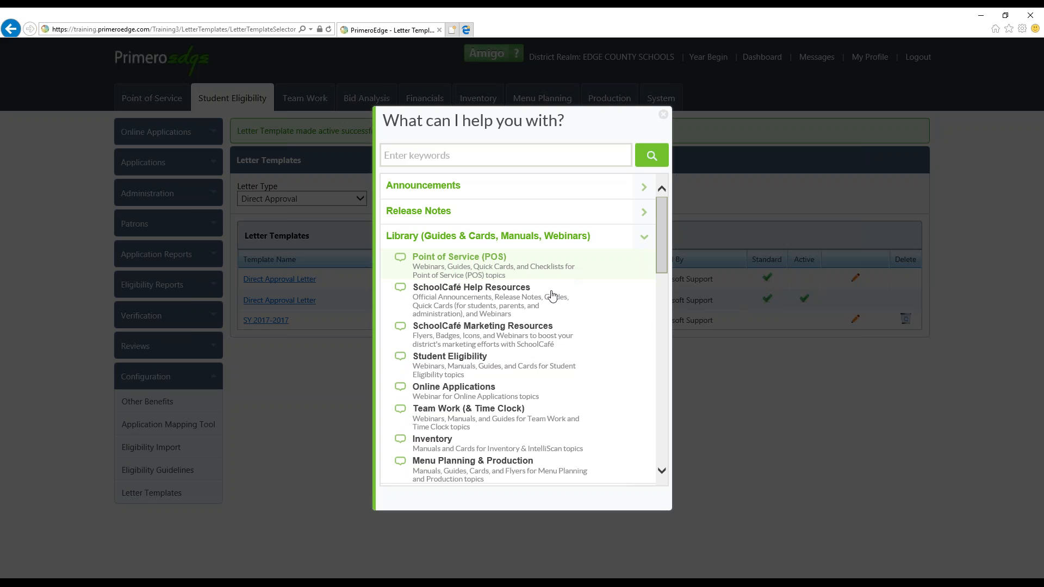
{"action": "left_click", "coordinate": [500, 363]}
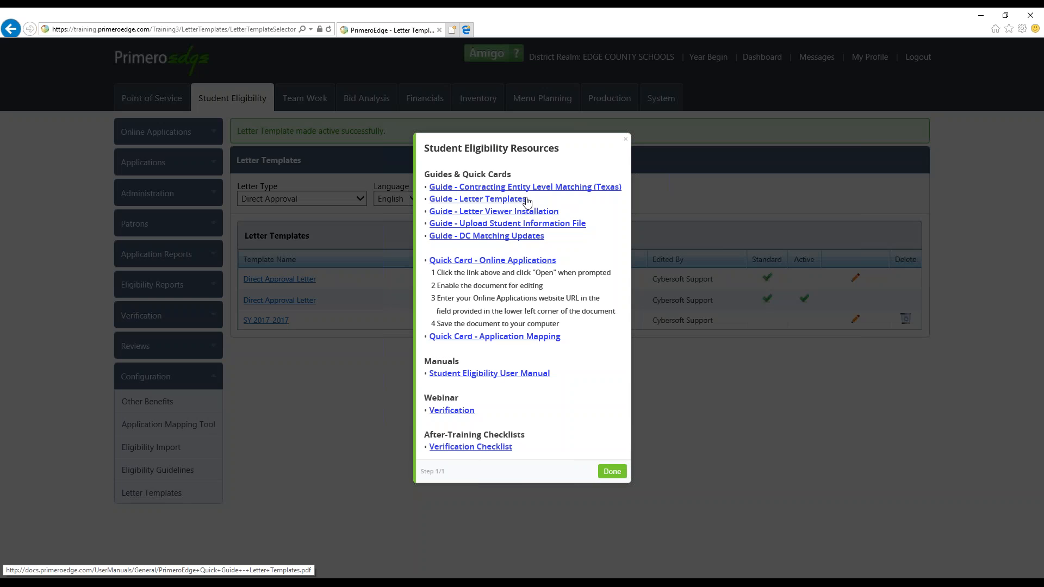
{"action": "left_click", "coordinate": [625, 143]}
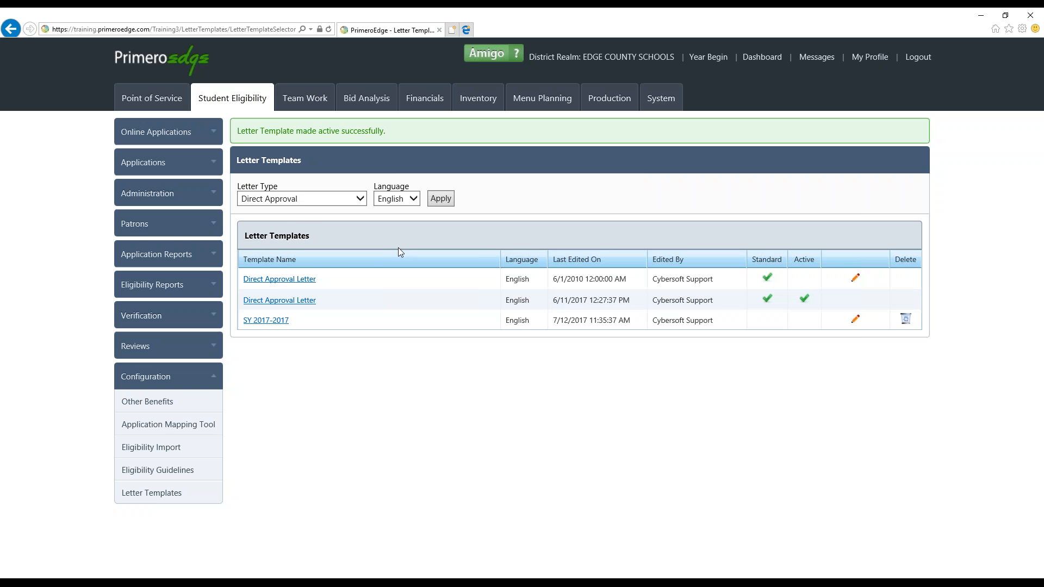
Filter the letter templates by the Direct Certification letter type in English
{"action": "left_click", "coordinate": [365, 199]}
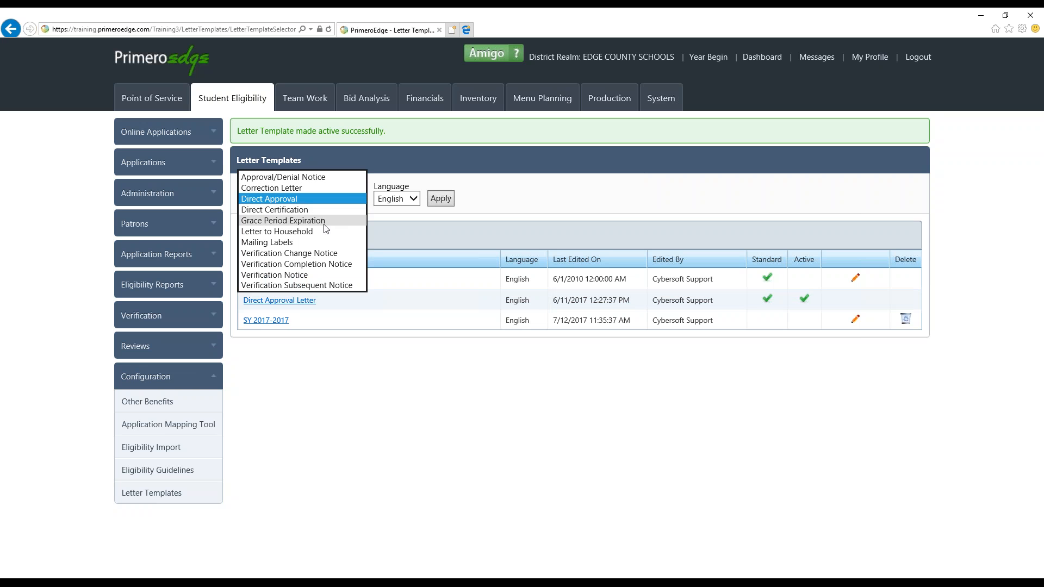
{"action": "left_click", "coordinate": [328, 210]}
{"action": "left_click", "coordinate": [433, 199]}
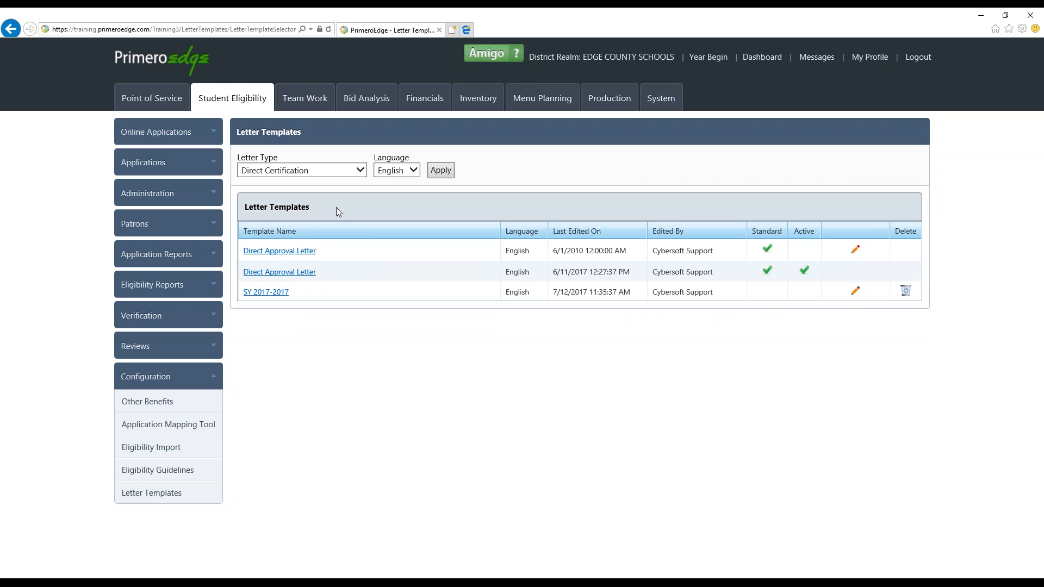
List the English templates for the Correction Letter type, and collapse the Configuration section
{"action": "left_click", "coordinate": [359, 169]}
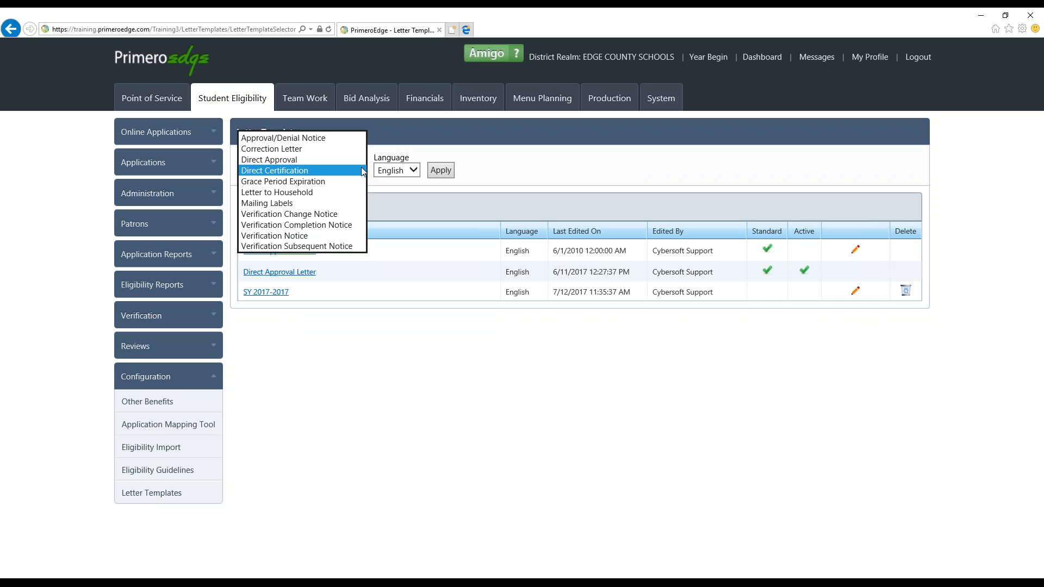
{"action": "left_click", "coordinate": [326, 149]}
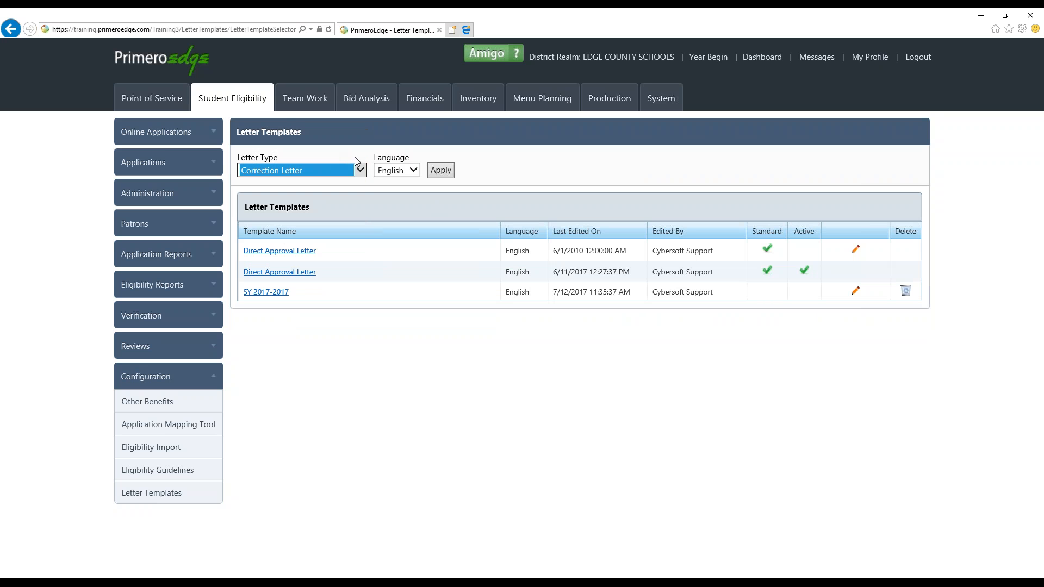
{"action": "left_click", "coordinate": [437, 175]}
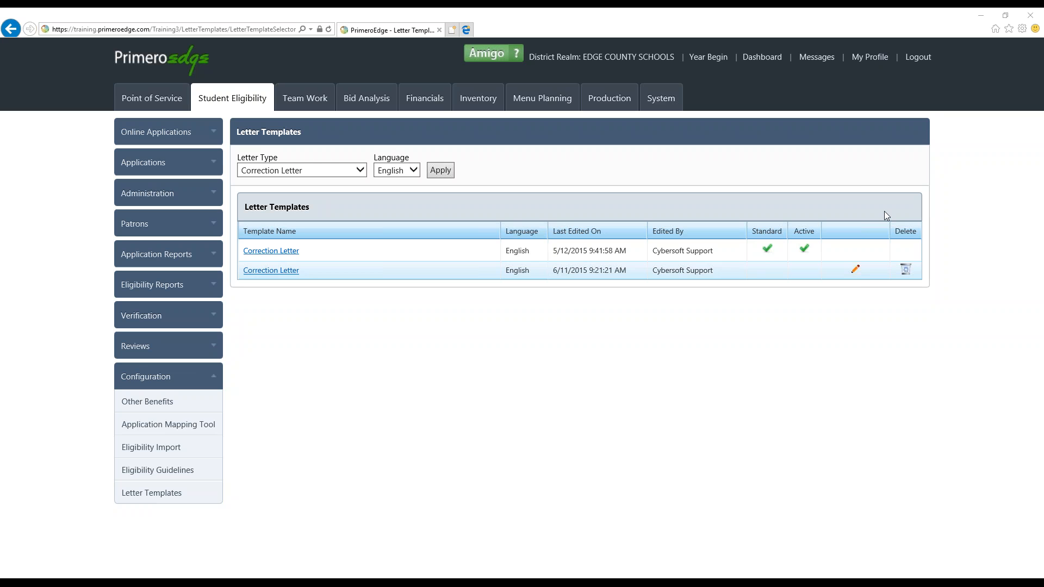
{"action": "left_click", "coordinate": [163, 376]}
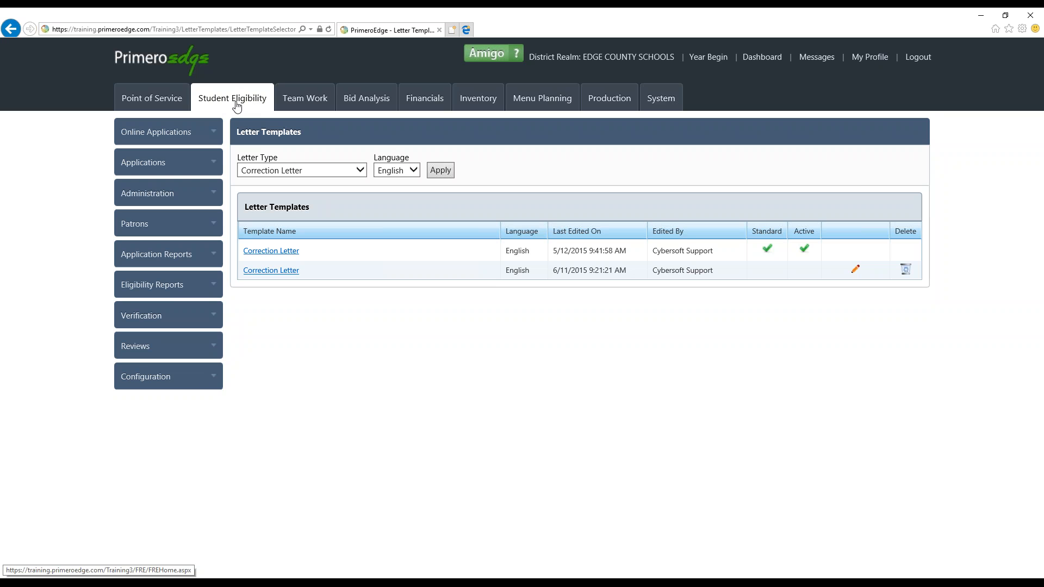
List the active students for all sites and grades, and open the first student's details
{"action": "left_click", "coordinate": [170, 224]}
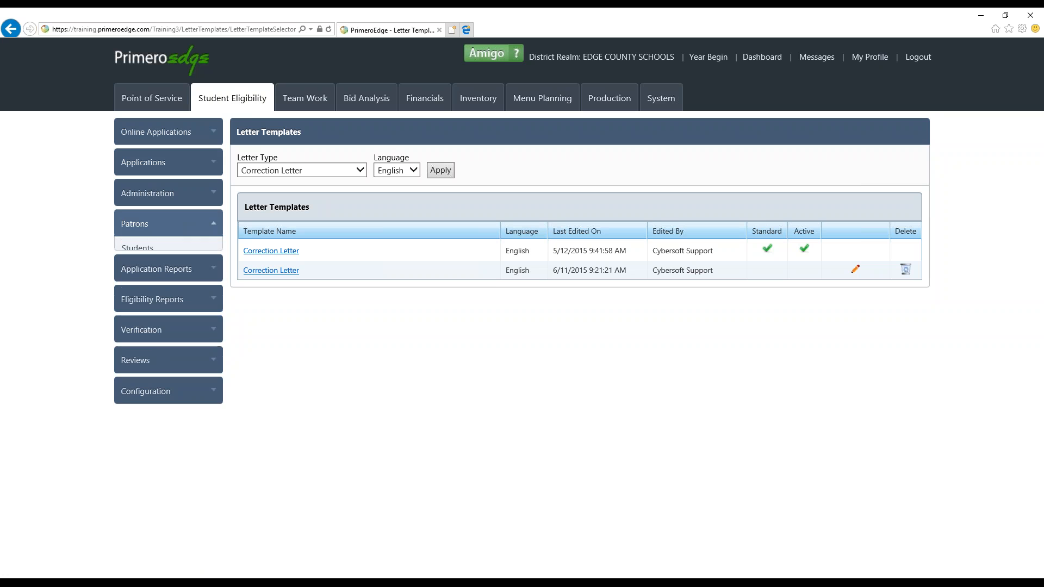
{"action": "left_click", "coordinate": [154, 244]}
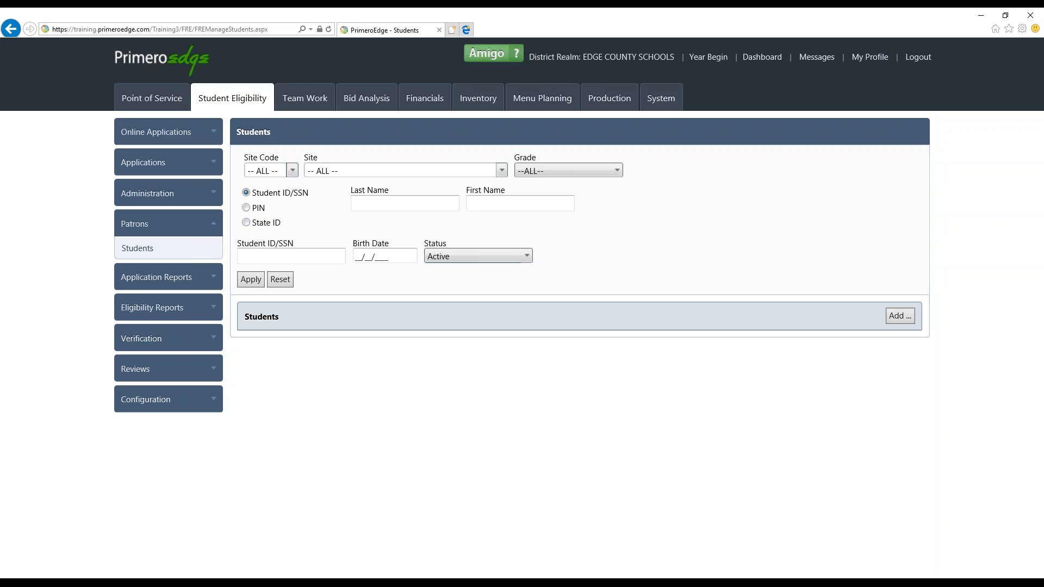
{"action": "left_click", "coordinate": [252, 283]}
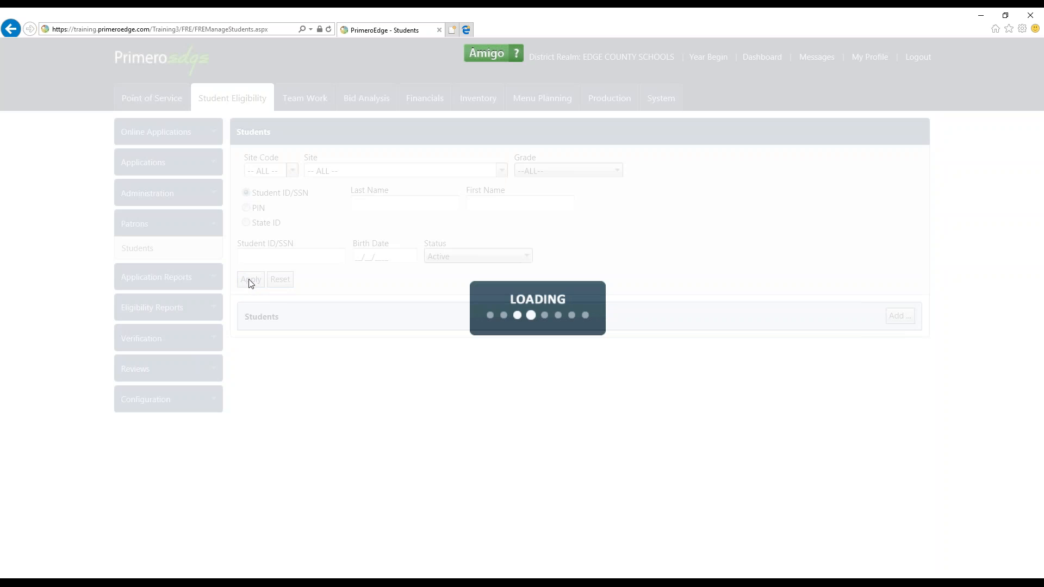
{"action": "left_click", "coordinate": [251, 359]}
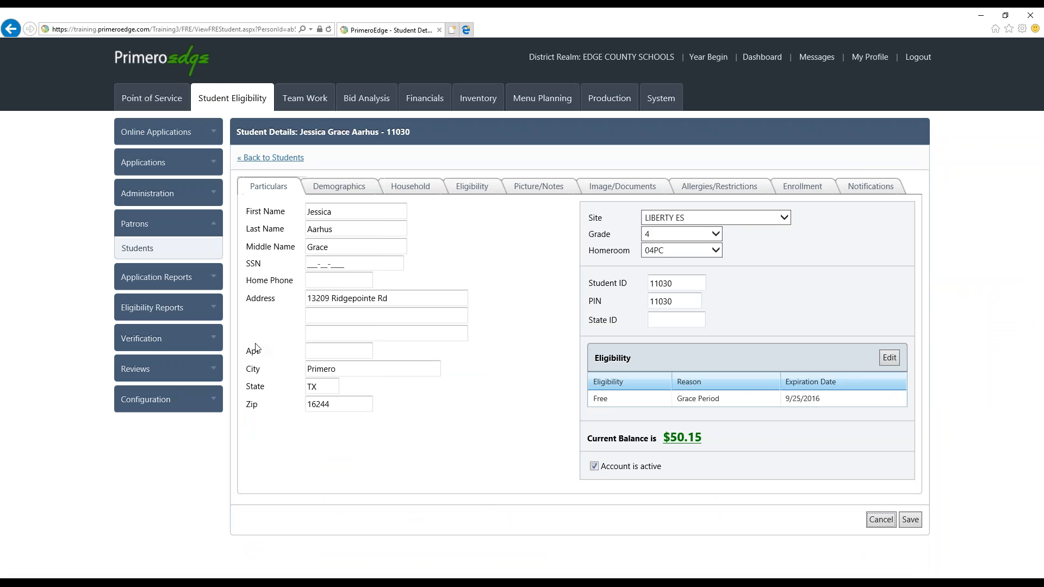
Review the student's Demographics, Household and Notifications details, and return to the Particulars
{"action": "left_click", "coordinate": [329, 189]}
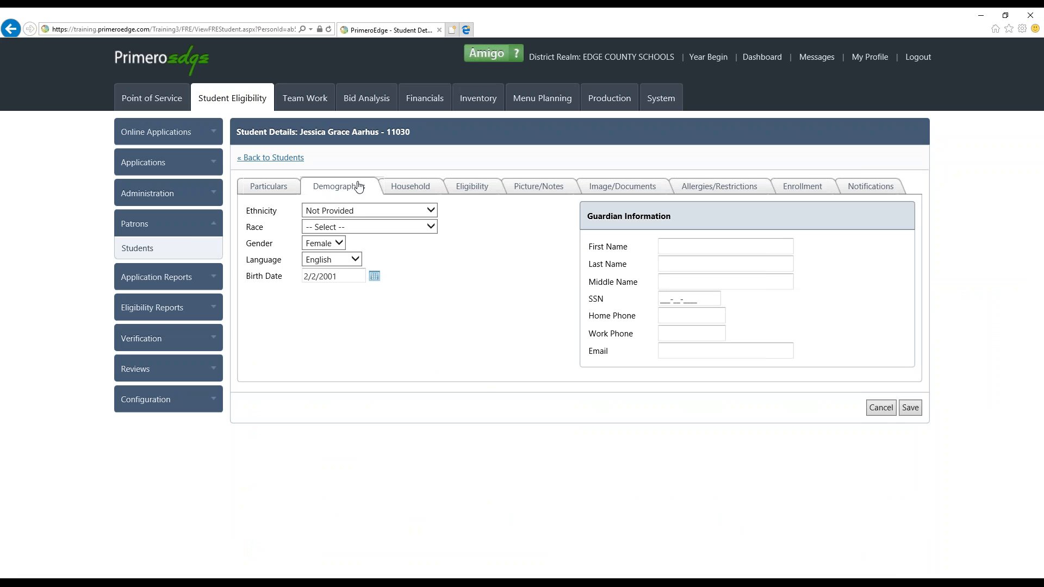
{"action": "left_click", "coordinate": [398, 187]}
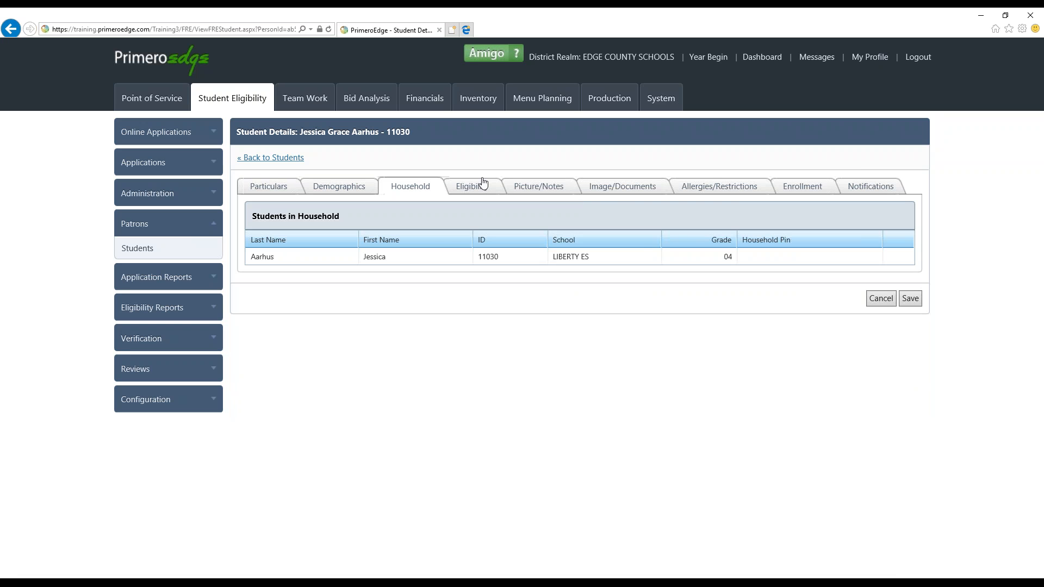
{"action": "left_click", "coordinate": [844, 186]}
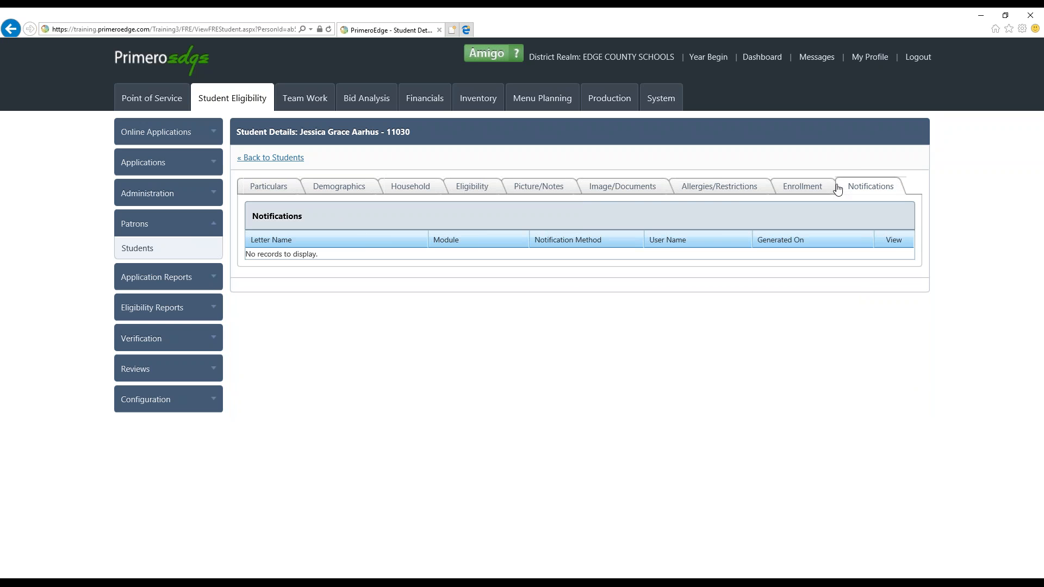
{"action": "left_click", "coordinate": [278, 190]}
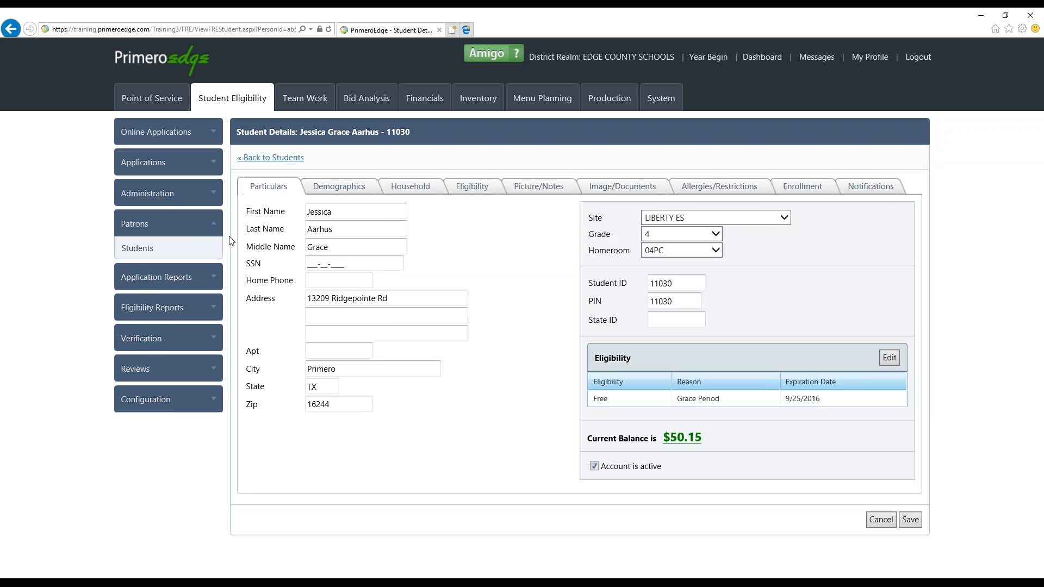
Go to the Letter Templates configuration and list the English templates for the Verification Change Notice letter type
{"action": "left_click", "coordinate": [198, 227]}
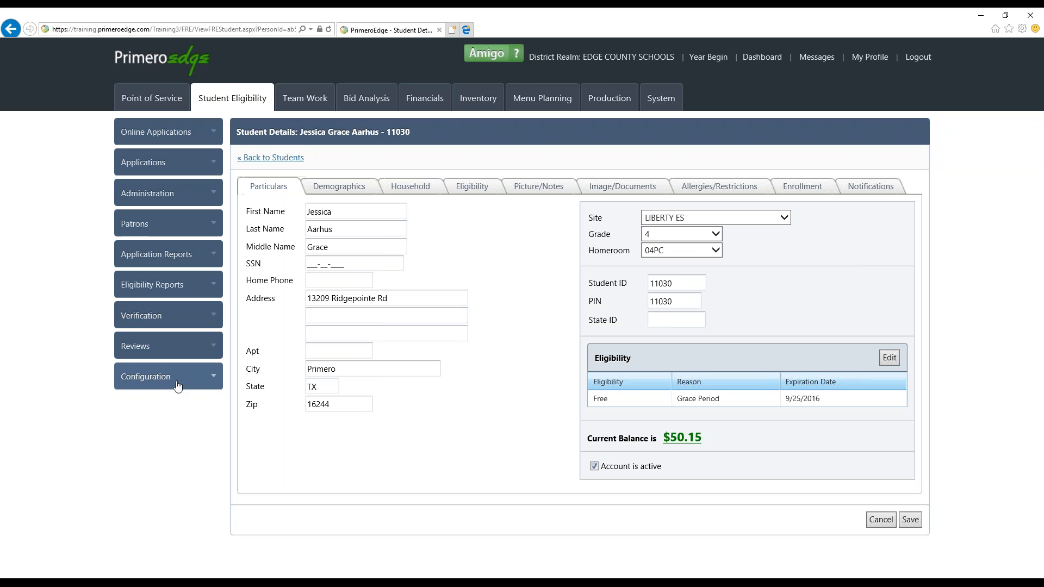
{"action": "left_click", "coordinate": [177, 386]}
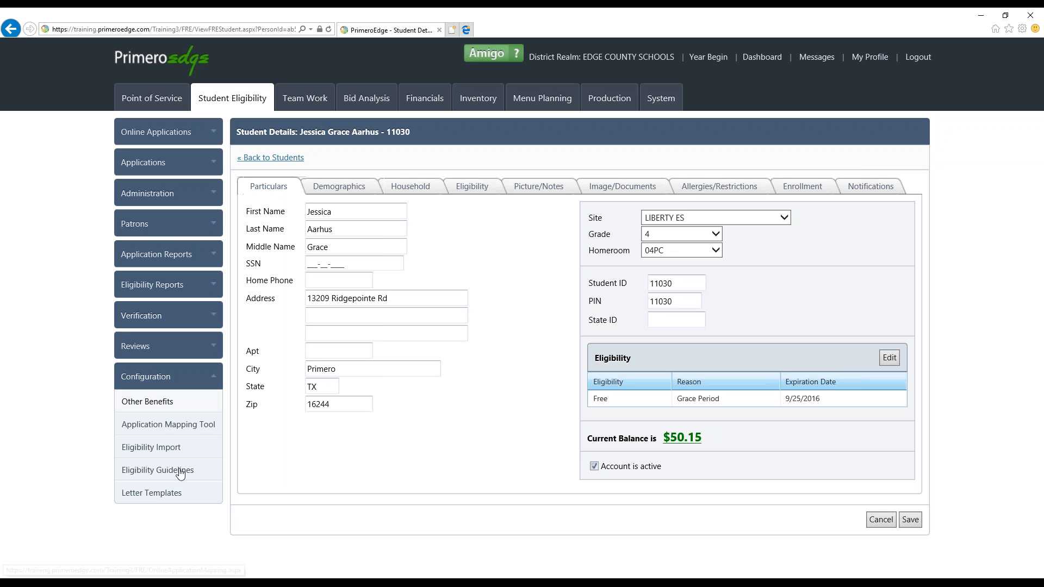
{"action": "left_click", "coordinate": [178, 497]}
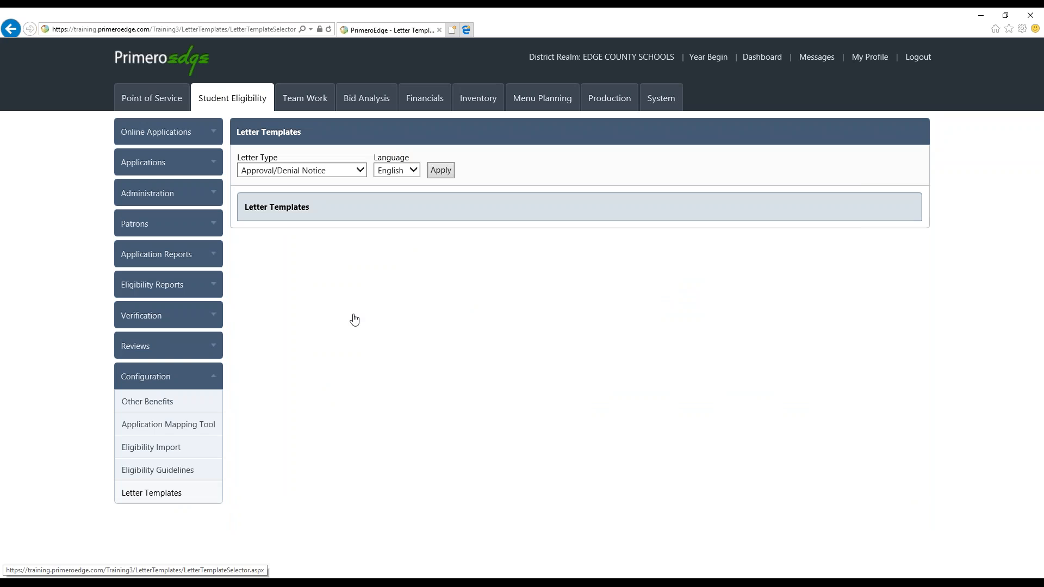
{"action": "left_click", "coordinate": [364, 173]}
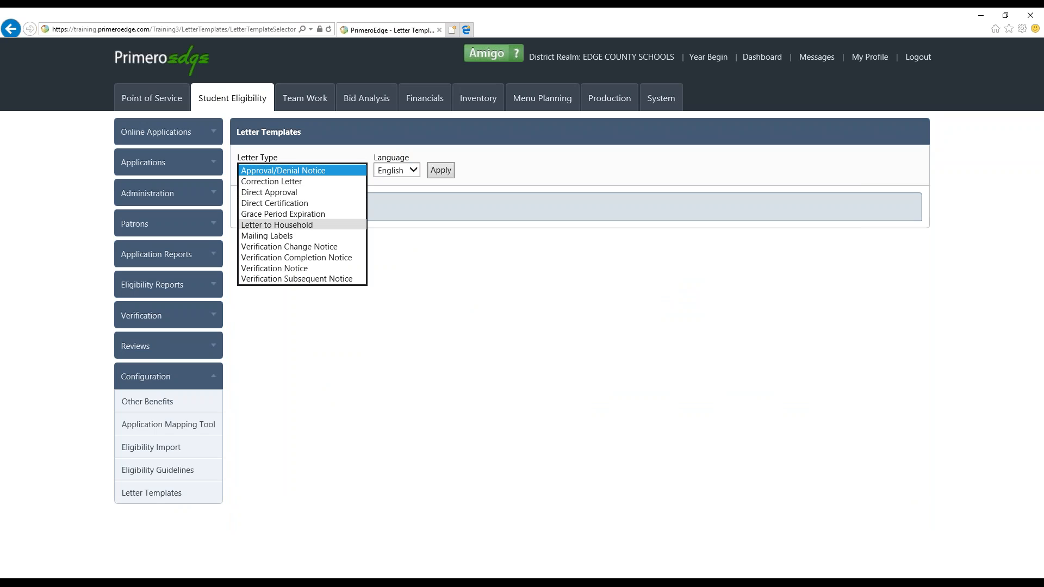
{"action": "left_click", "coordinate": [289, 246]}
{"action": "left_click", "coordinate": [441, 171]}
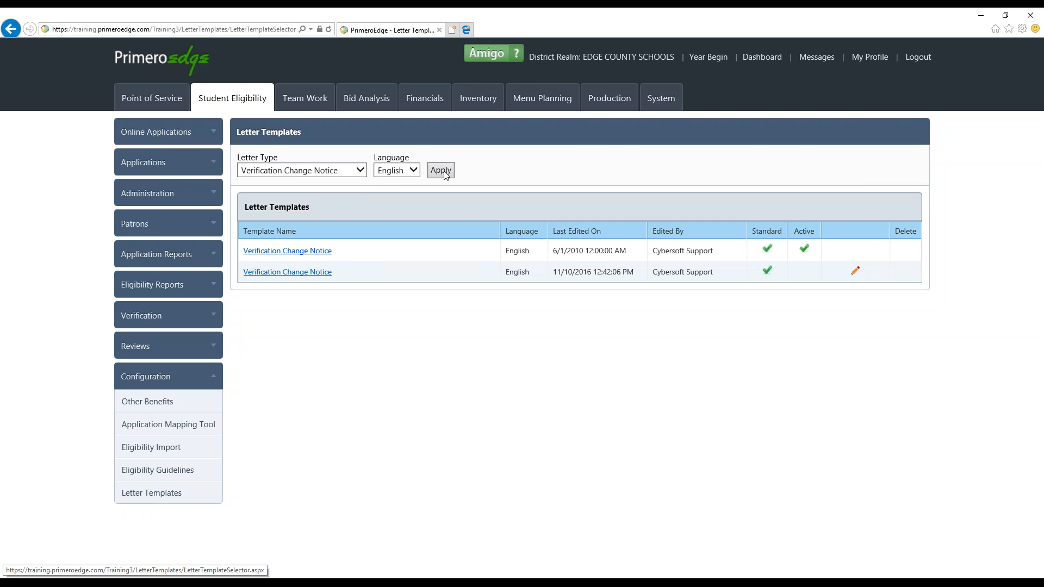
View the active Verification Change Notice template last edited on 6/1/2010 and close its editor window
{"action": "left_click", "coordinate": [294, 253]}
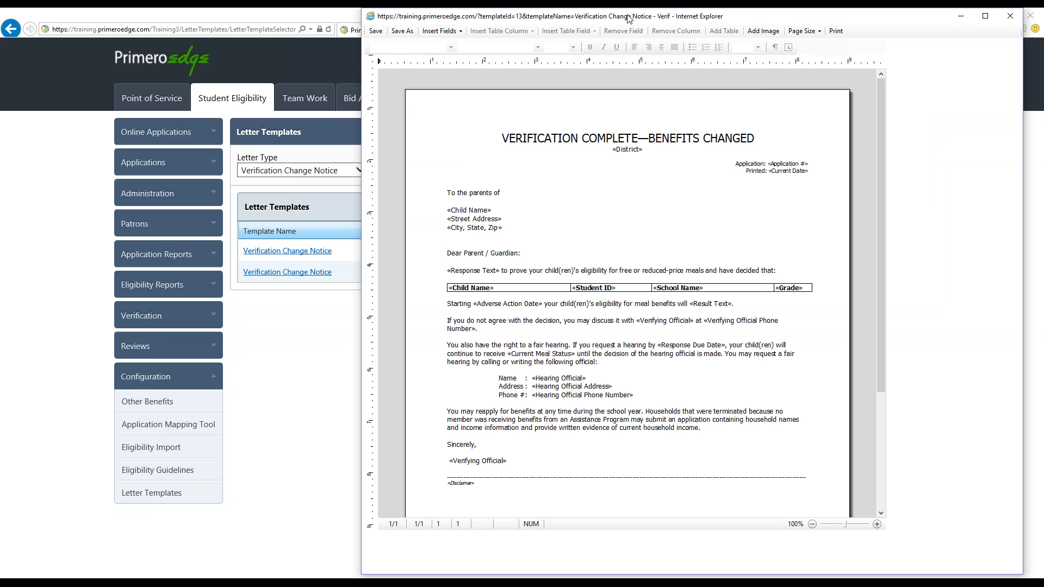
{"action": "left_click_drag", "start_coordinate": [629, 19], "coordinate": [532, 45]}
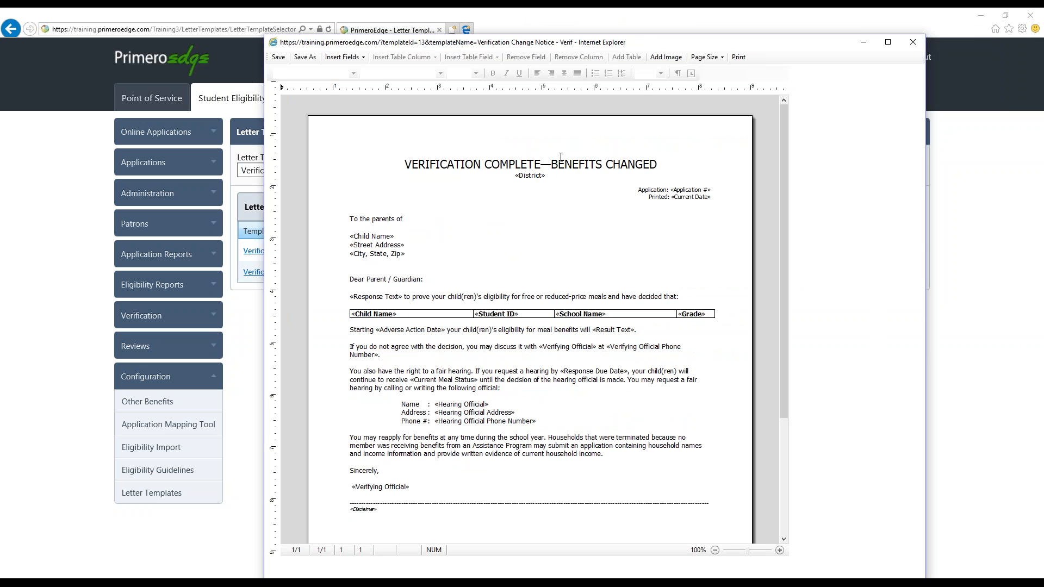
{"action": "left_click", "coordinate": [912, 42]}
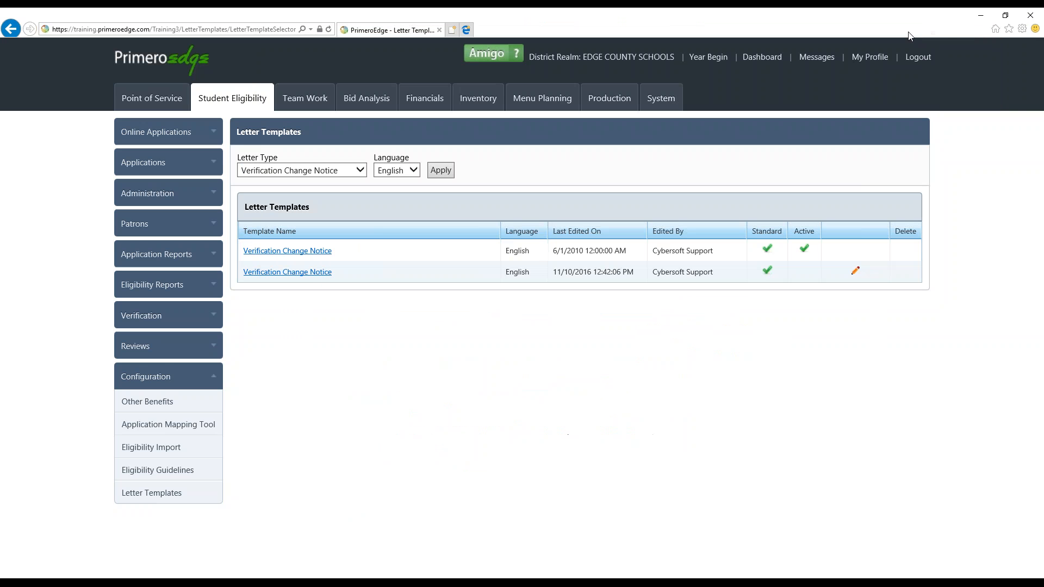